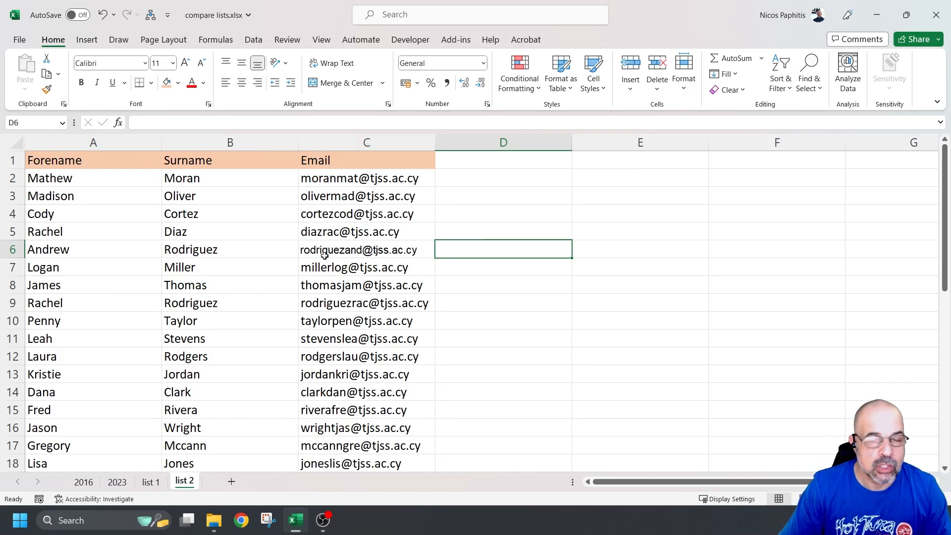
Step: Compare the list 1 sheet with the list 2 sheet
scroll(279, 308, down, 1)
scroll(279, 308, up, 1)
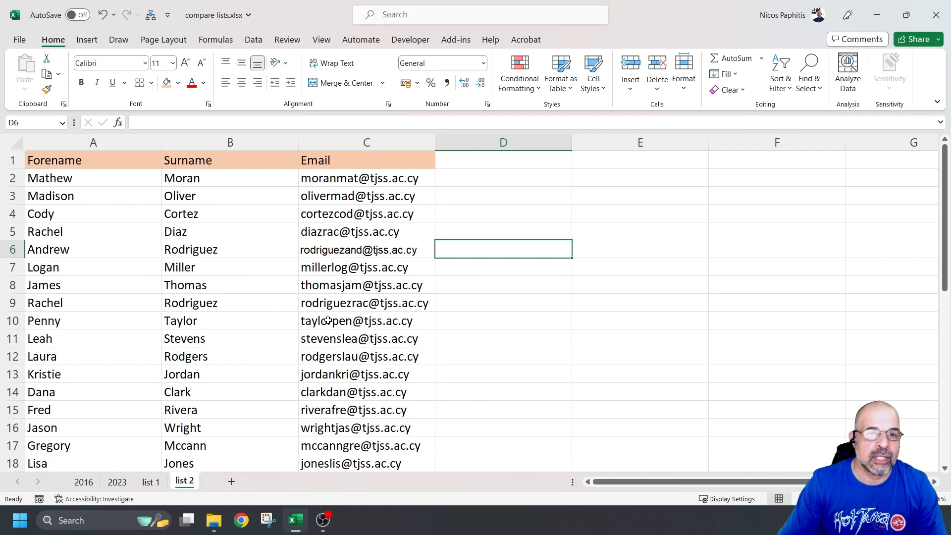
click(151, 482)
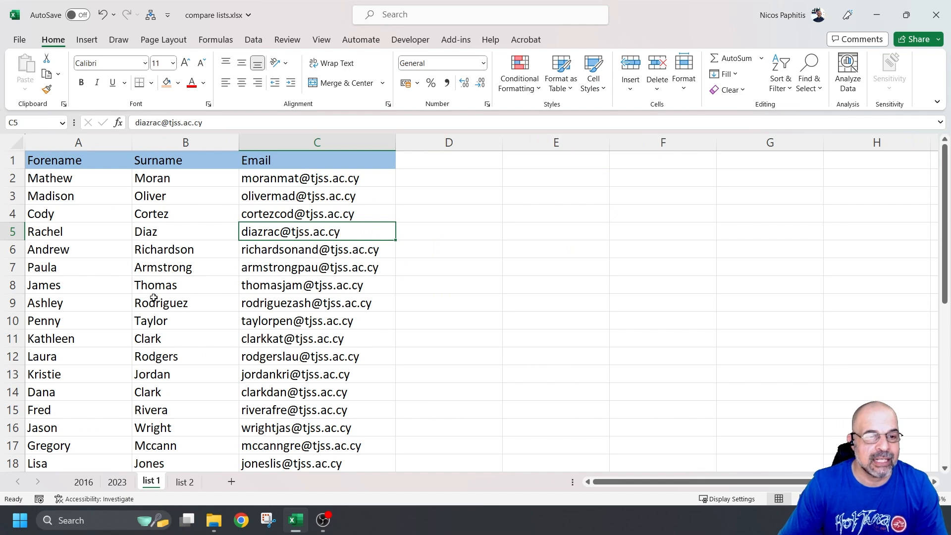
click(184, 482)
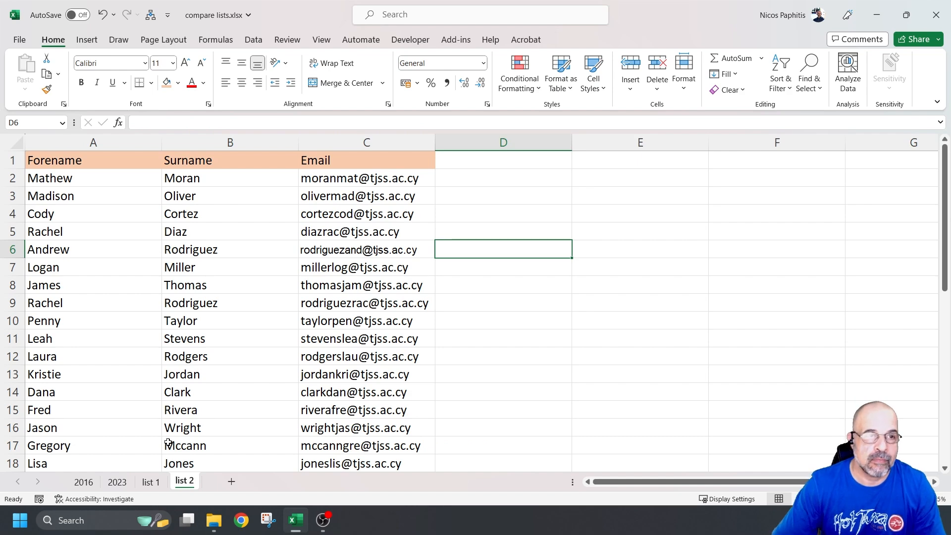
Step: Select list 2's records from A2 to C39
click(93, 184)
scroll(346, 294, down, 2)
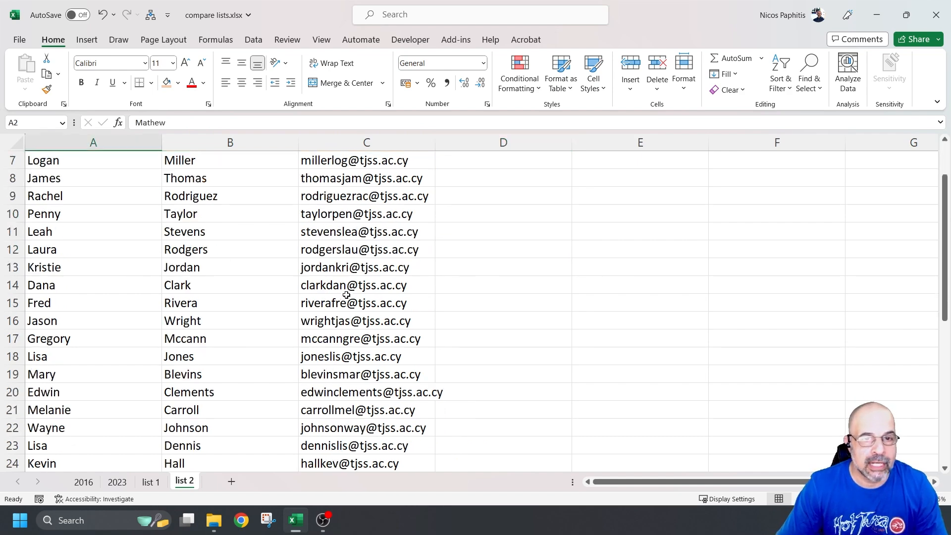
scroll(347, 295, down, 6)
shift+click(341, 411)
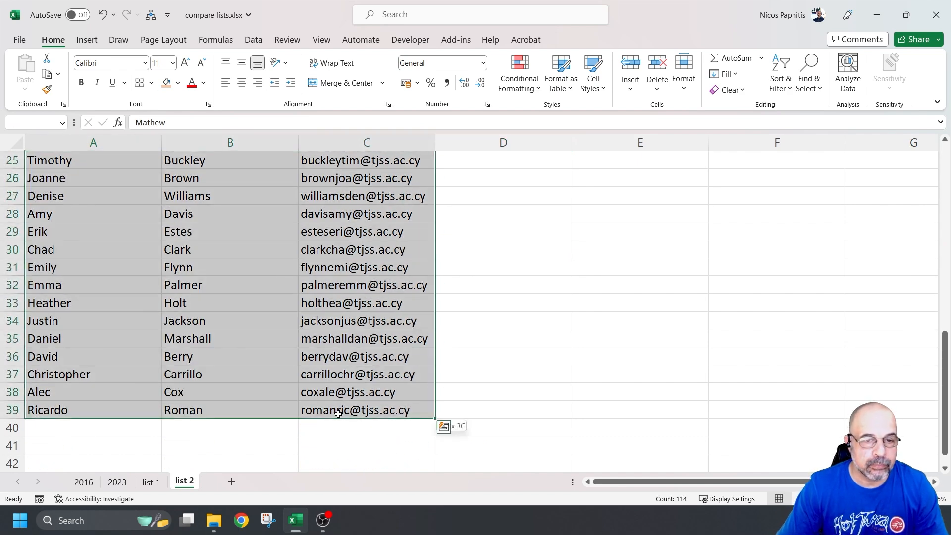
Step: Copy the selected list 2 records
right_click(268, 214)
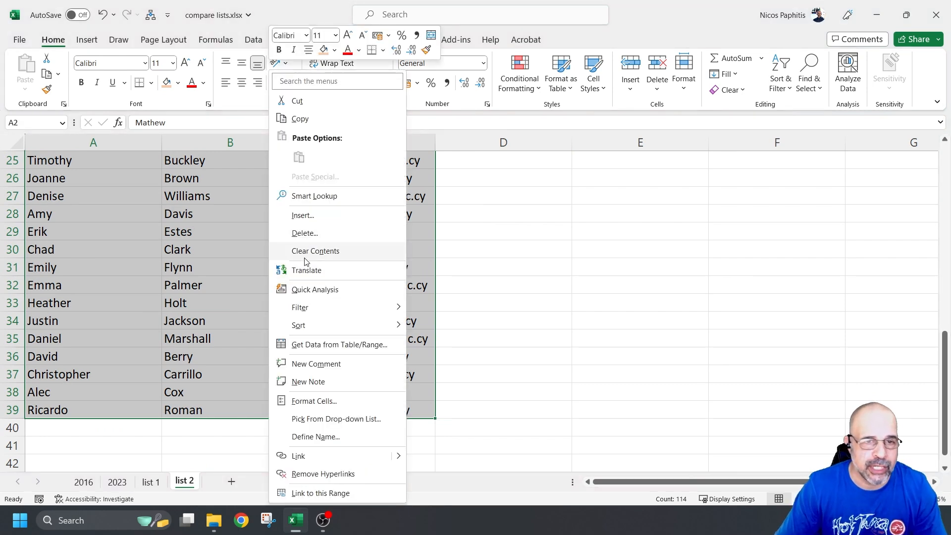
click(300, 119)
scroll(250, 352, up, 8)
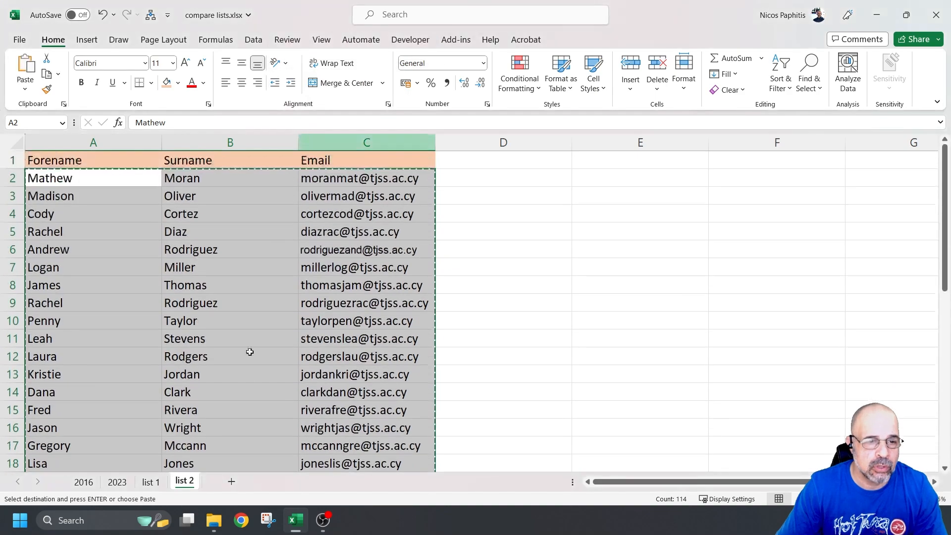
Step: Paste the records into list 1 starting at cell A37
click(151, 482)
scroll(111, 374, down, 9)
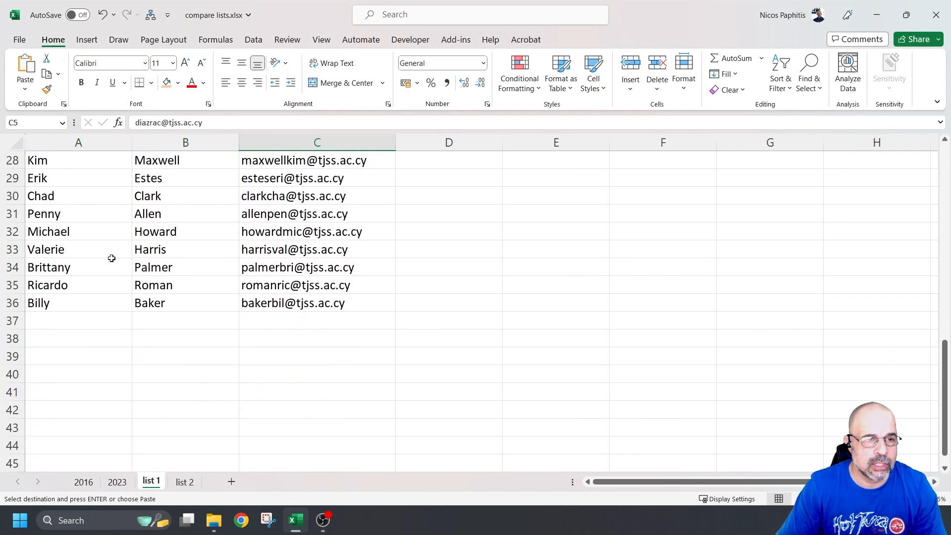
click(86, 316)
right_click(86, 316)
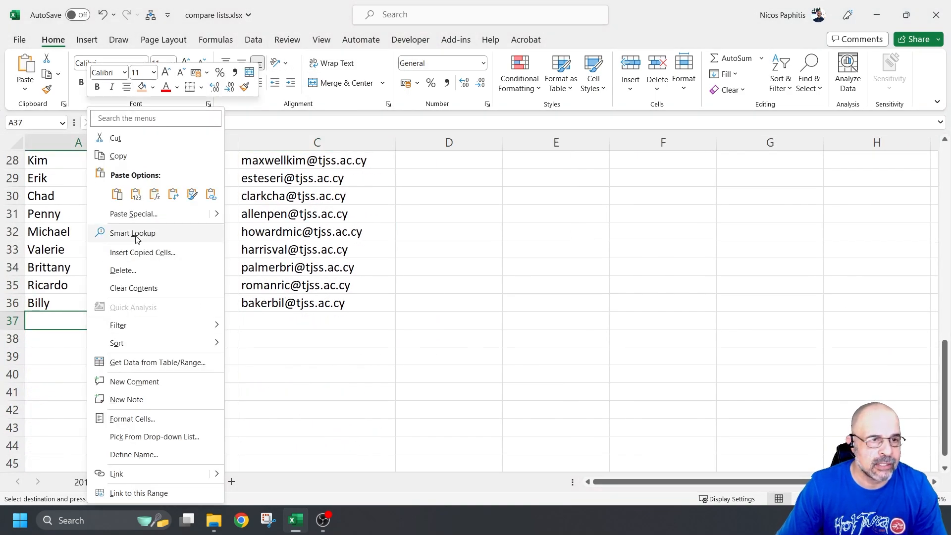
click(135, 195)
Step: Scroll through the combined list and deselect the pasted block
scroll(355, 297, up, 4)
scroll(347, 287, down, 6)
scroll(406, 288, down, 7)
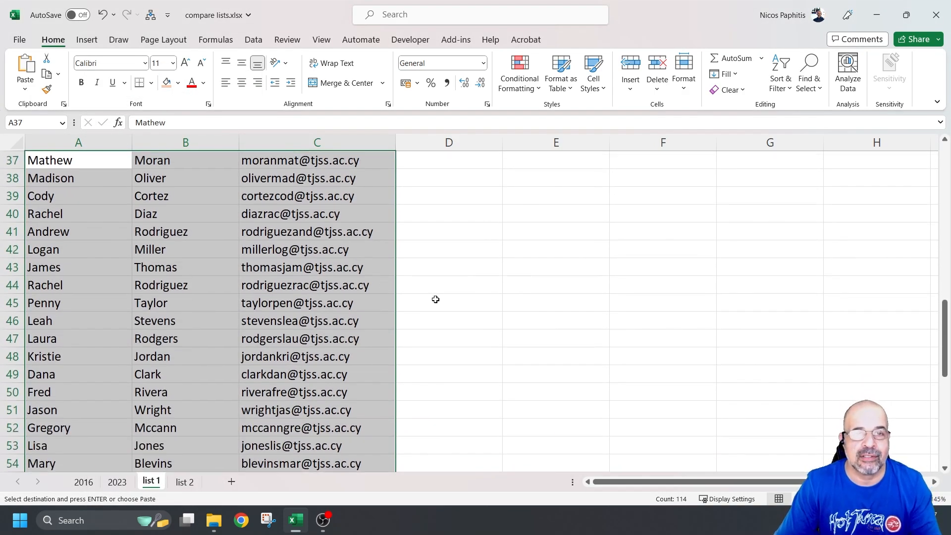
scroll(463, 298, up, 10)
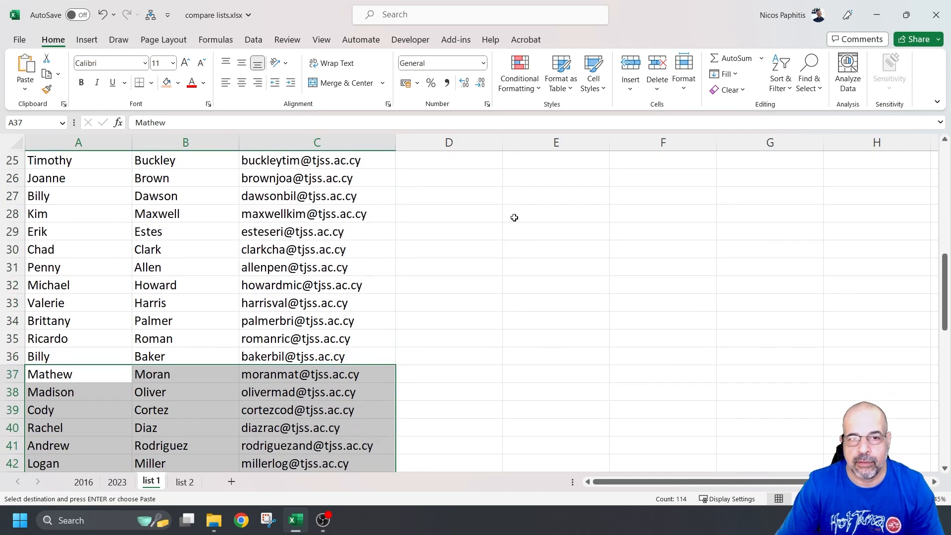
click(500, 268)
scroll(505, 297, up, 6)
scroll(508, 320, up, 2)
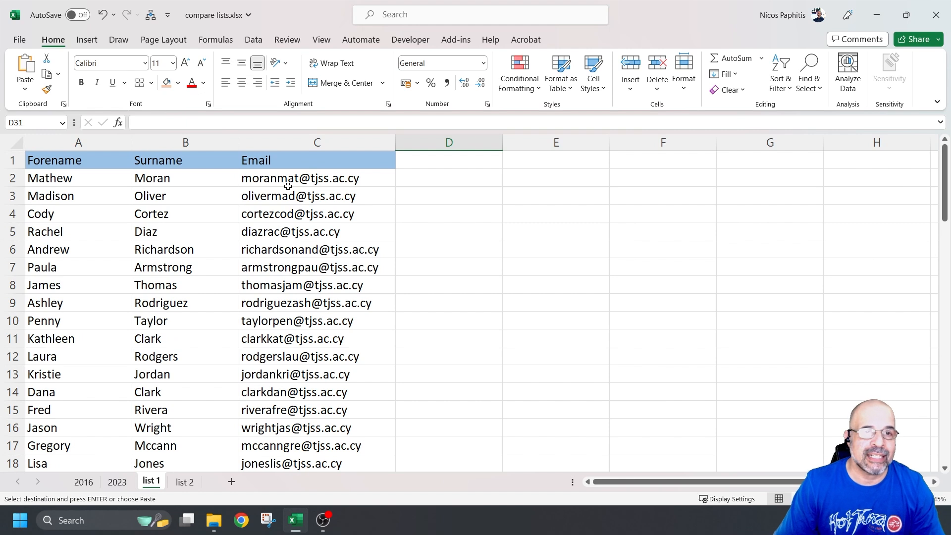
Step: Select the 73 emails in C2:C74 and open Conditional Formatting's Highlight Cells Rules
click(321, 143)
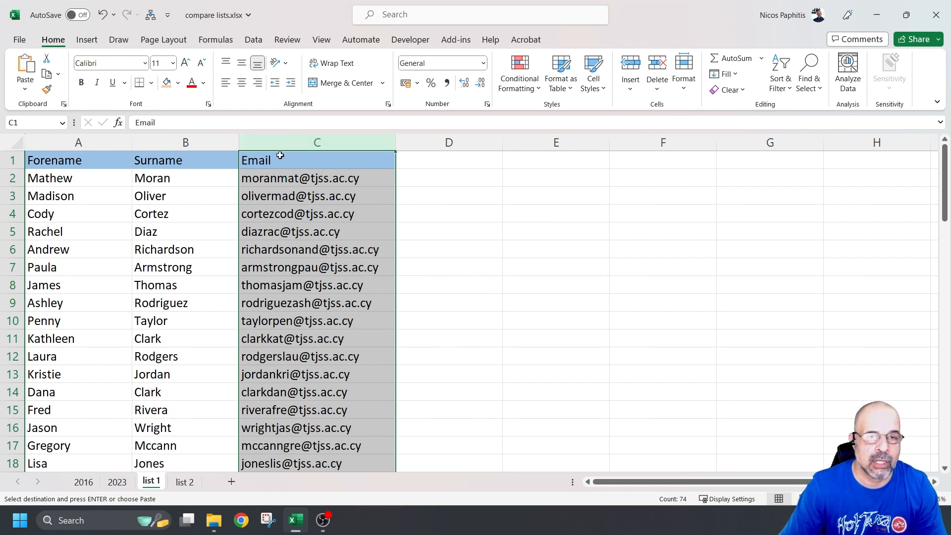
click(89, 181)
click(191, 180)
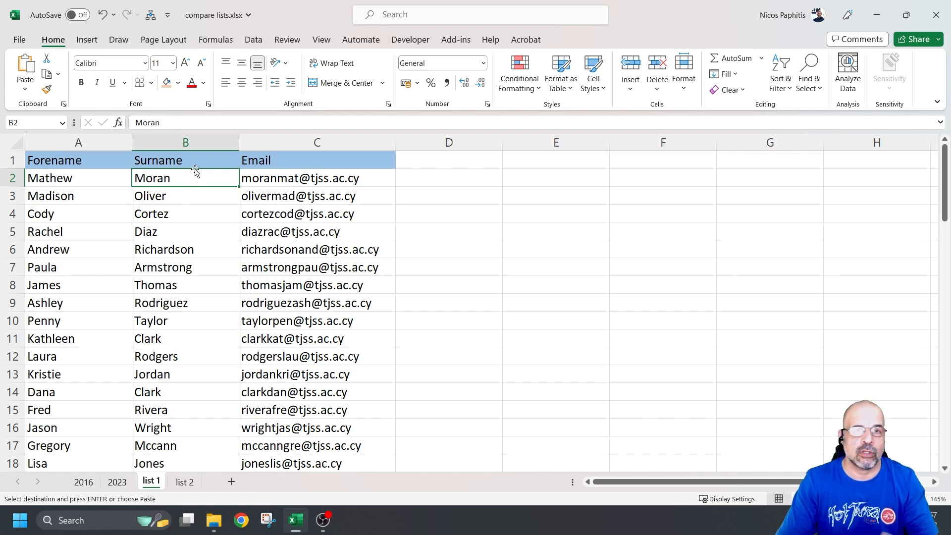
click(318, 179)
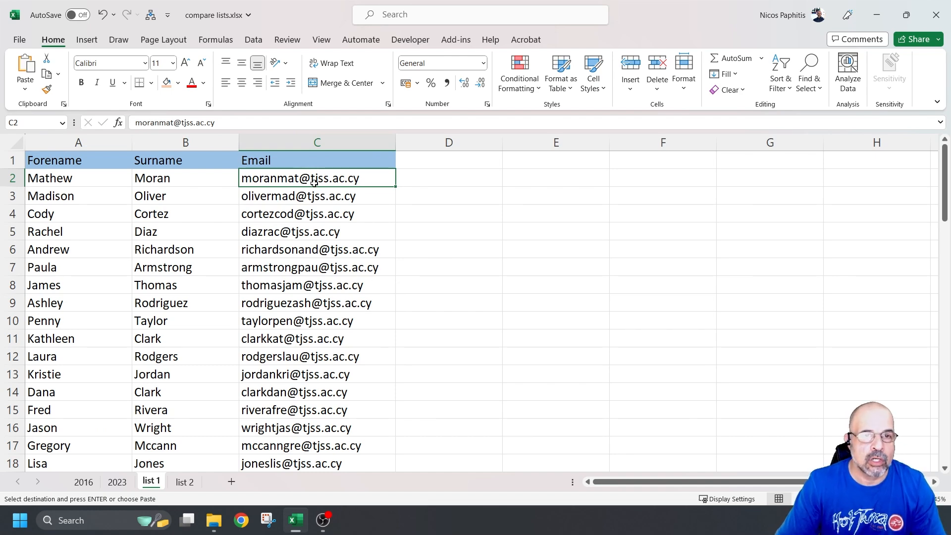
scroll(347, 275, down, 14)
scroll(330, 322, down, 7)
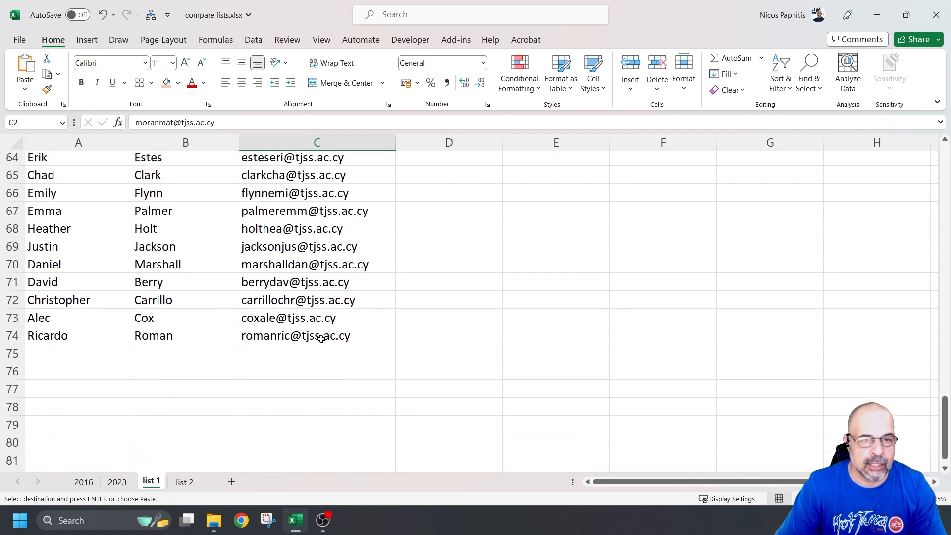
shift+click(316, 340)
scroll(369, 280, up, 20)
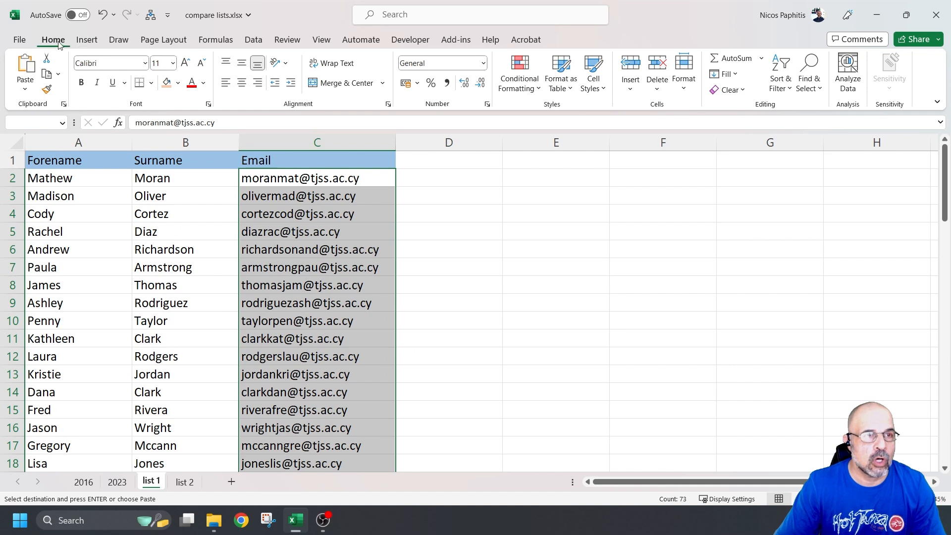
click(509, 84)
mouse_move(569, 121)
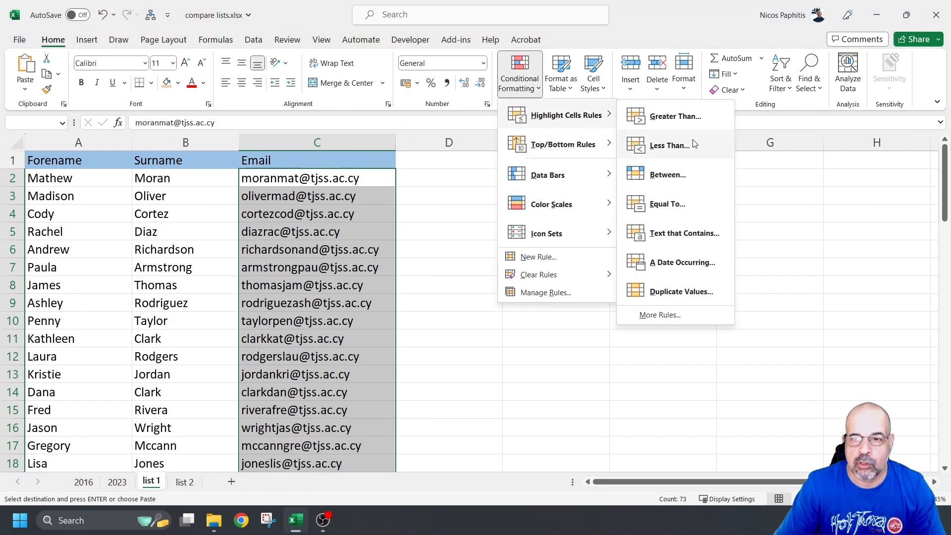
Step: Apply a Duplicate Values rule switched to Unique, using light red fill with dark red text
click(679, 291)
drag(579, 251, 590, 162)
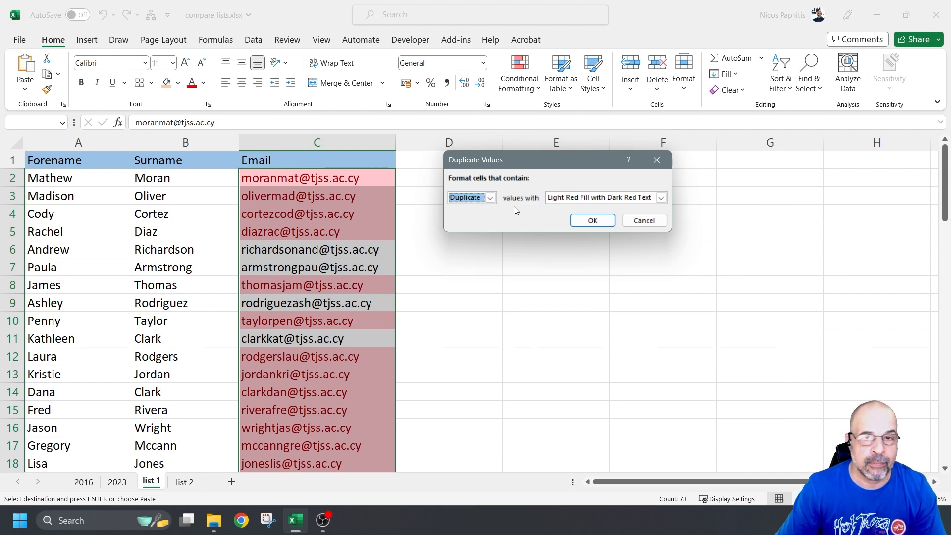
click(491, 198)
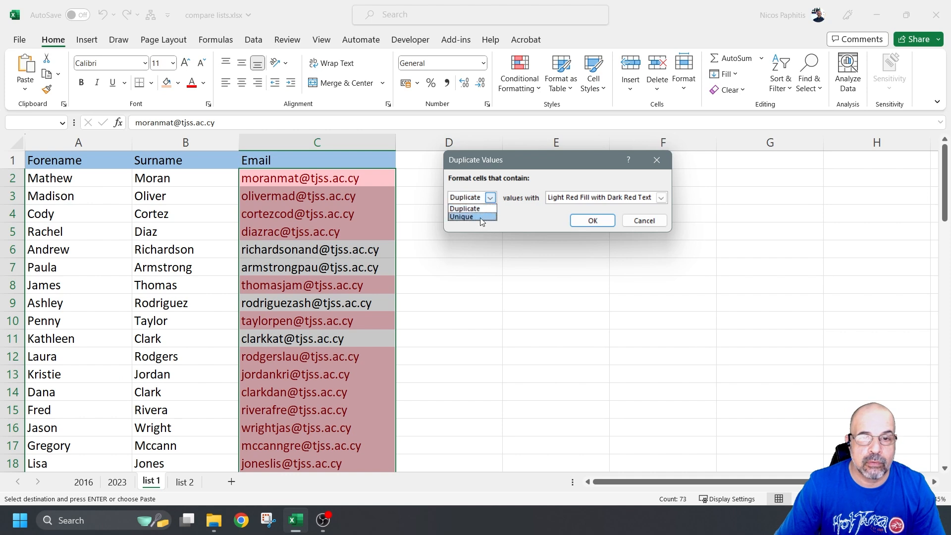
click(471, 217)
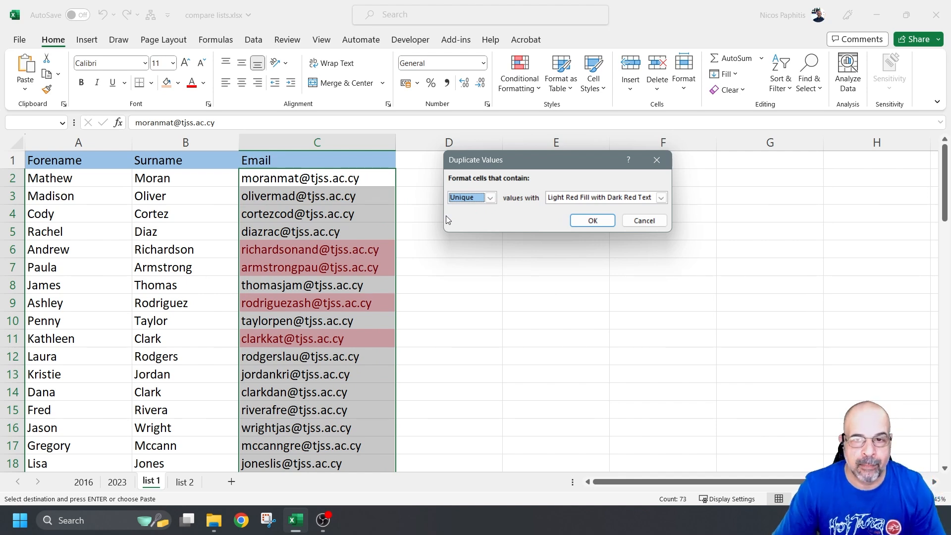
click(594, 221)
click(515, 229)
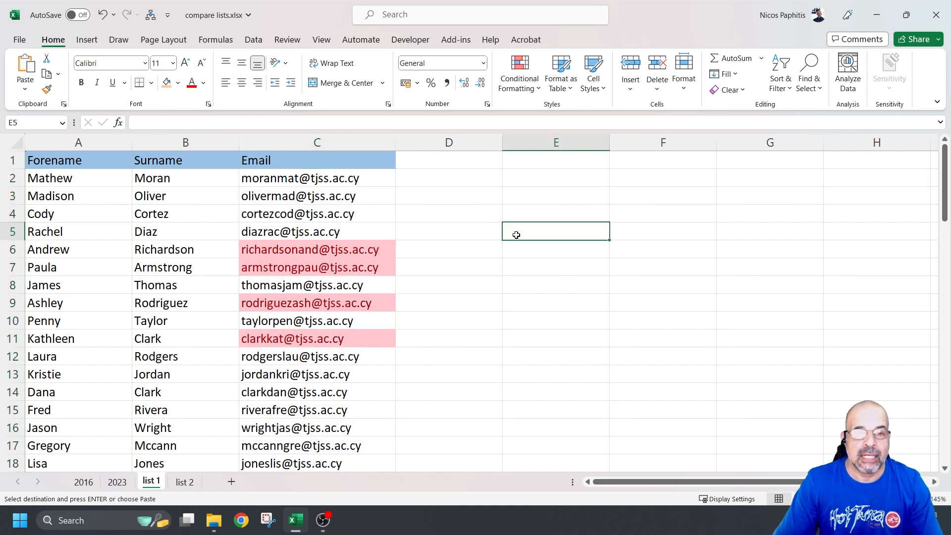
Step: Undo the red rule and start a new Unique values rule in the Rules Manager
key(ctrl+z)
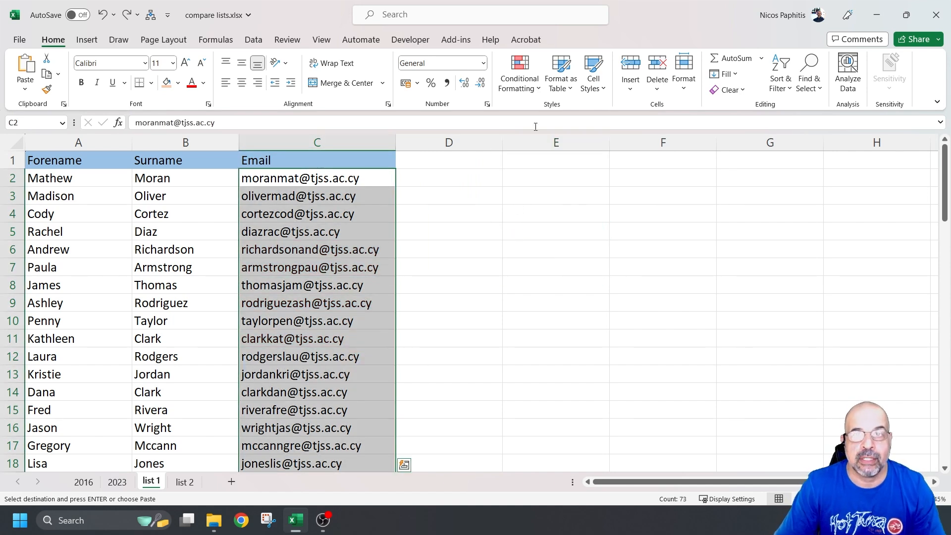
click(524, 91)
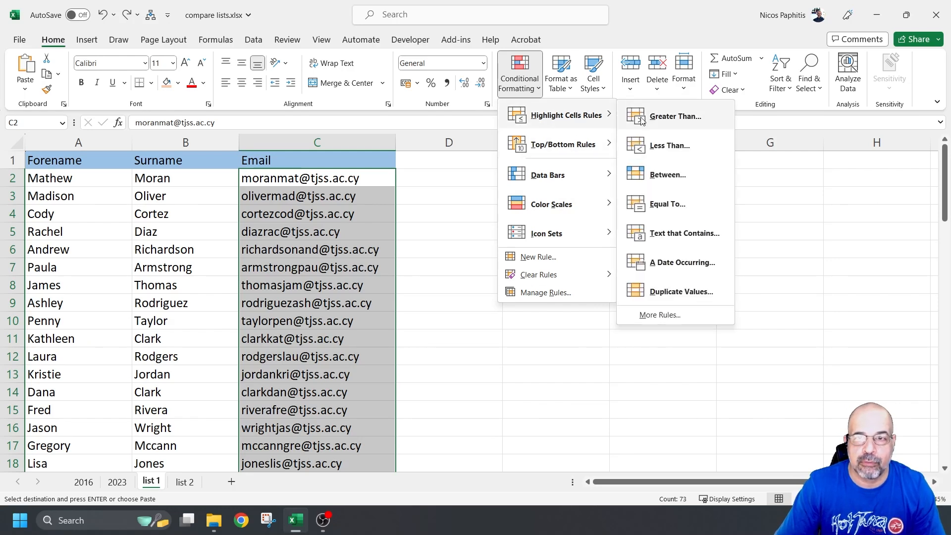
click(535, 294)
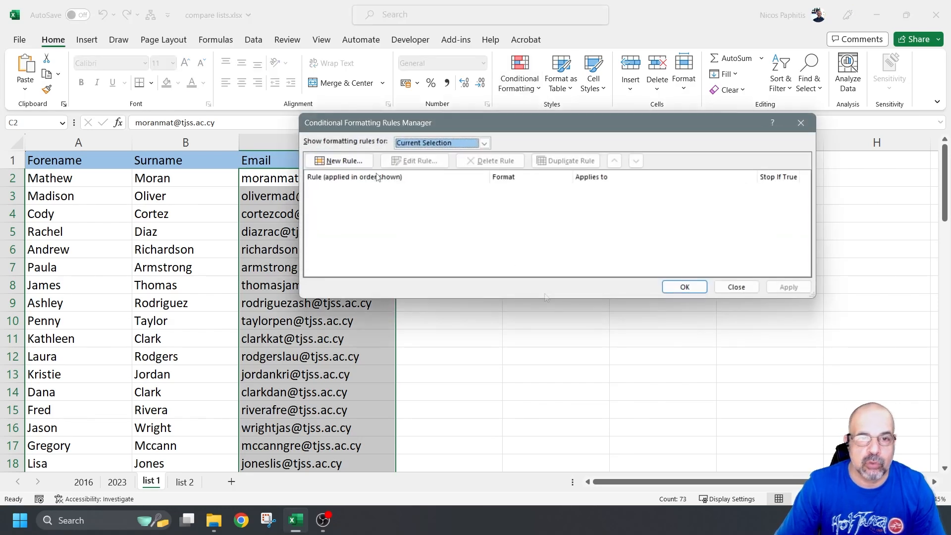
click(347, 161)
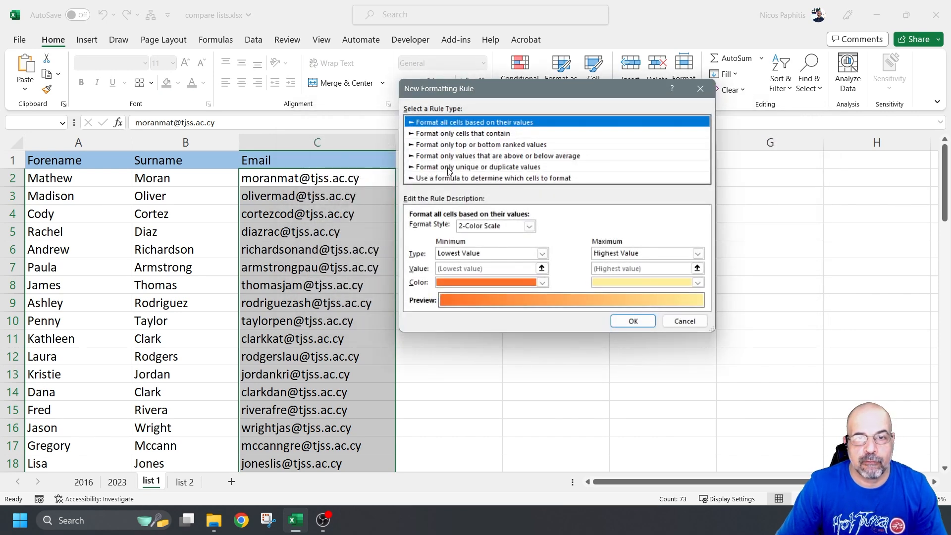
click(544, 169)
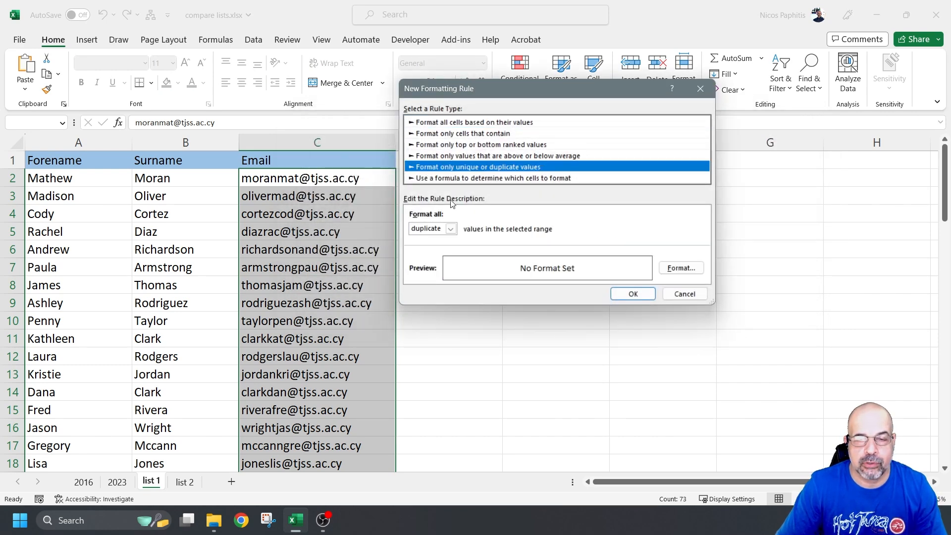
click(447, 229)
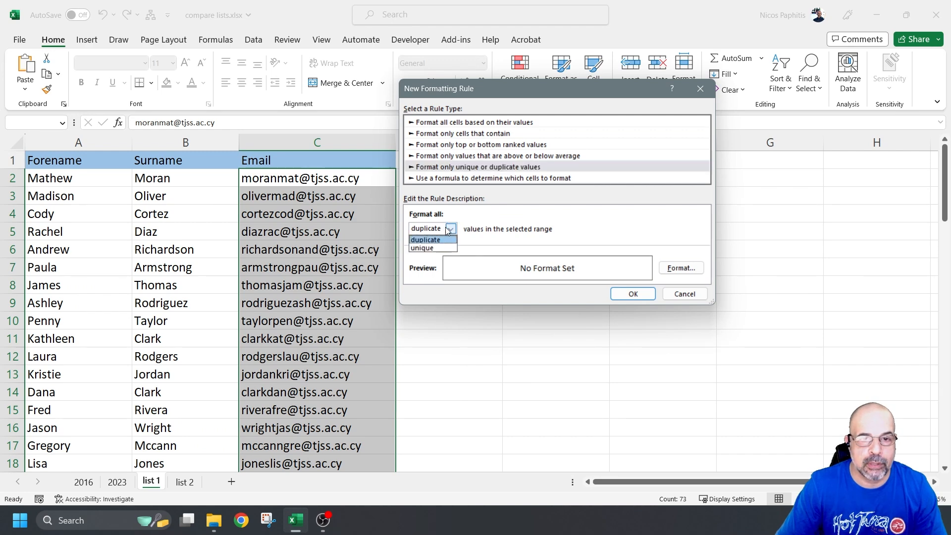
click(432, 249)
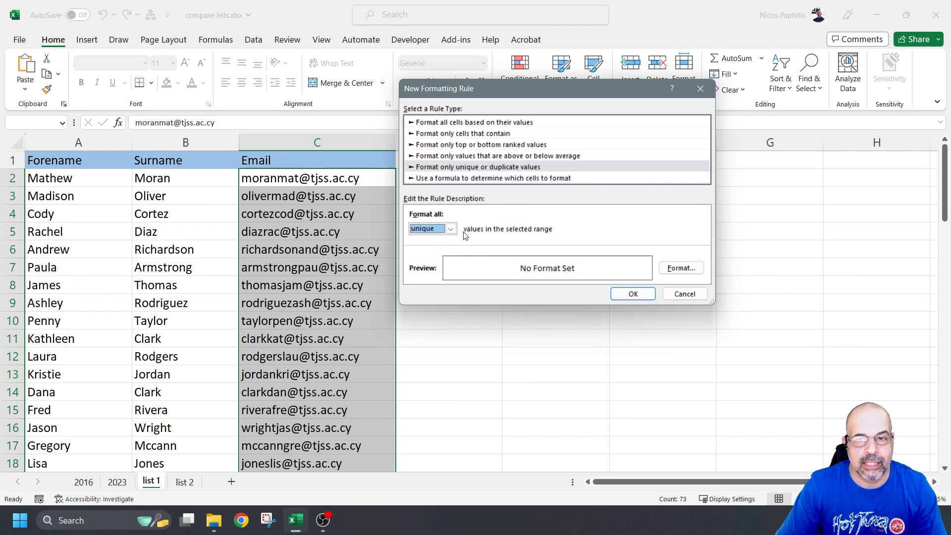
Step: Give the Unique values rule a light green fill and confirm it
click(666, 268)
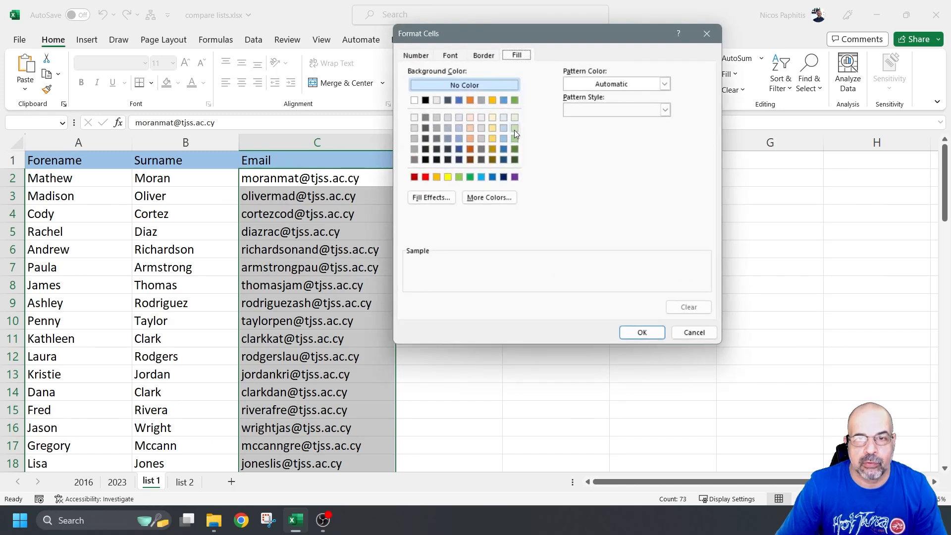
click(515, 129)
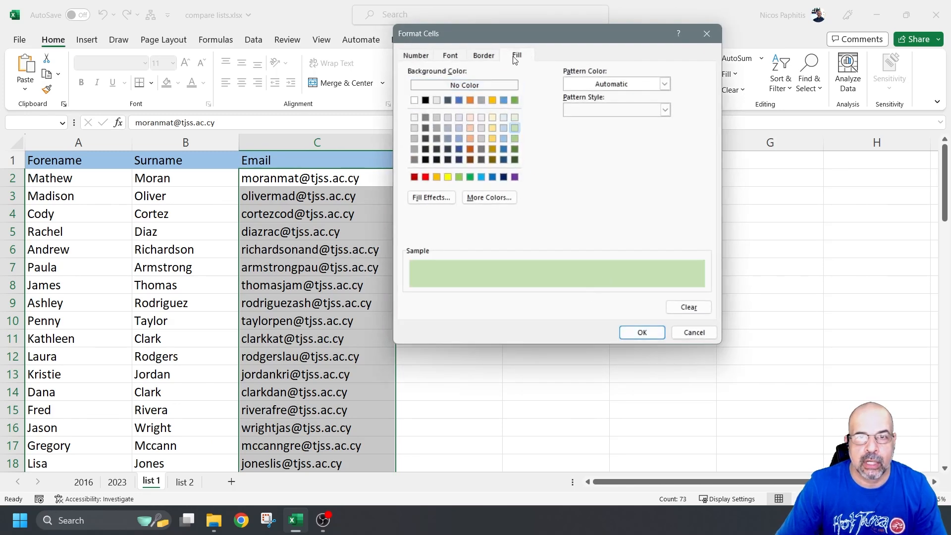
click(448, 56)
click(483, 56)
click(518, 55)
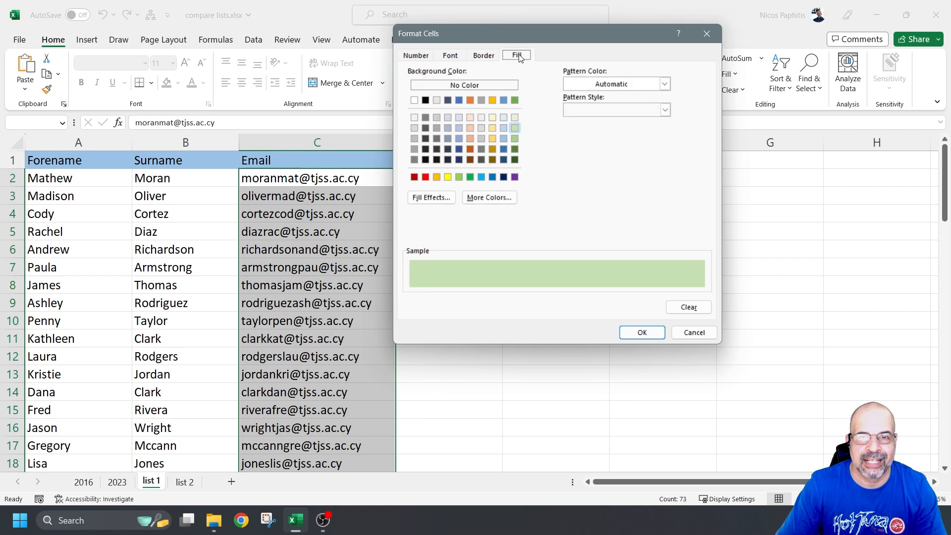
click(657, 333)
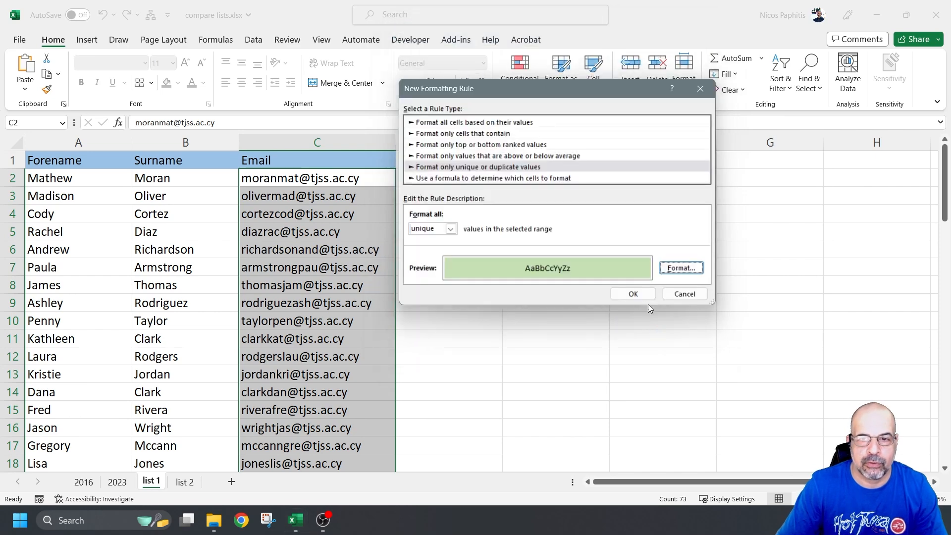
click(636, 296)
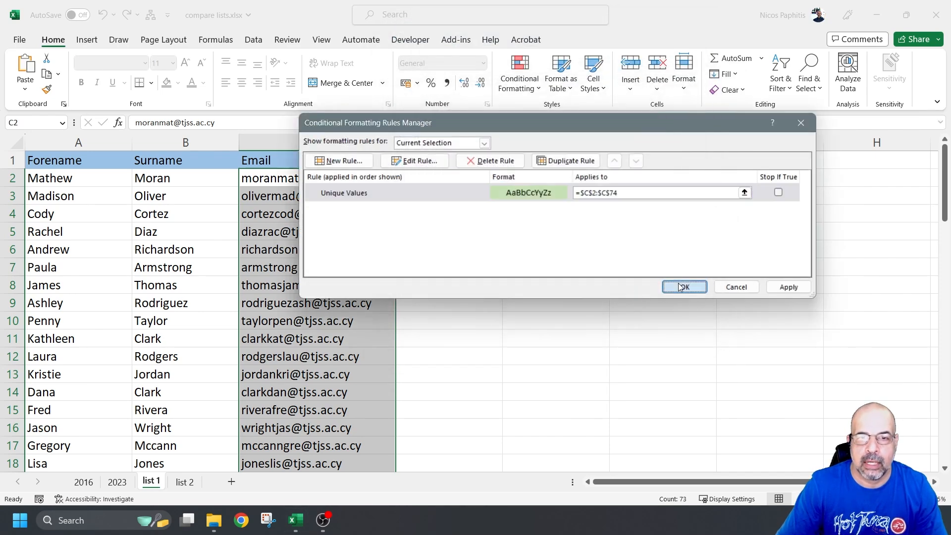
Step: Apply the green rule and scroll through to see which emails turned green
click(677, 286)
scroll(399, 244, down, 17)
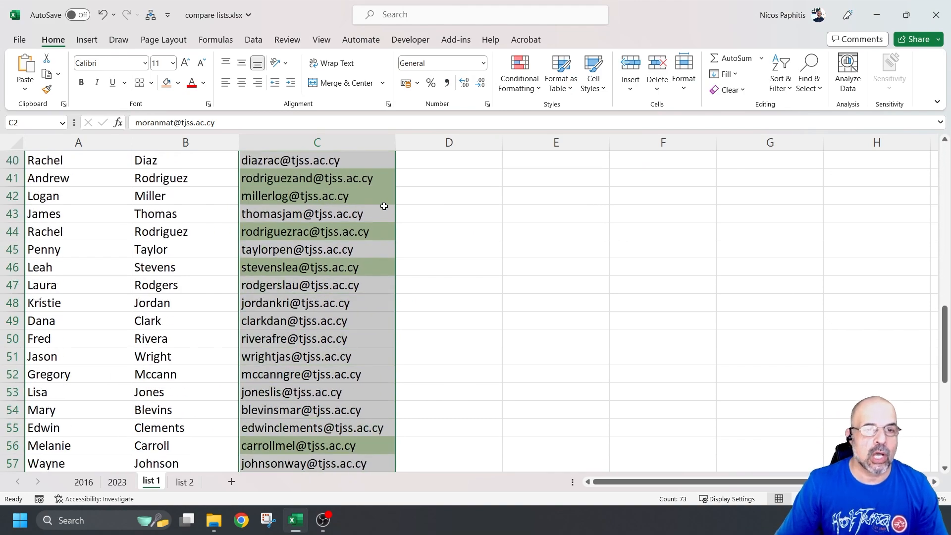
scroll(358, 224, down, 6)
scroll(361, 208, up, 17)
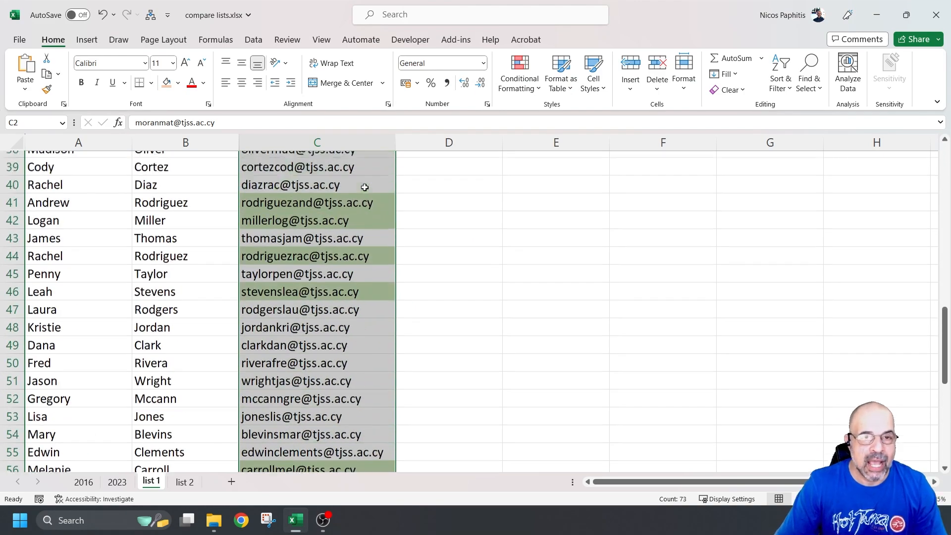
scroll(364, 187, up, 6)
click(448, 195)
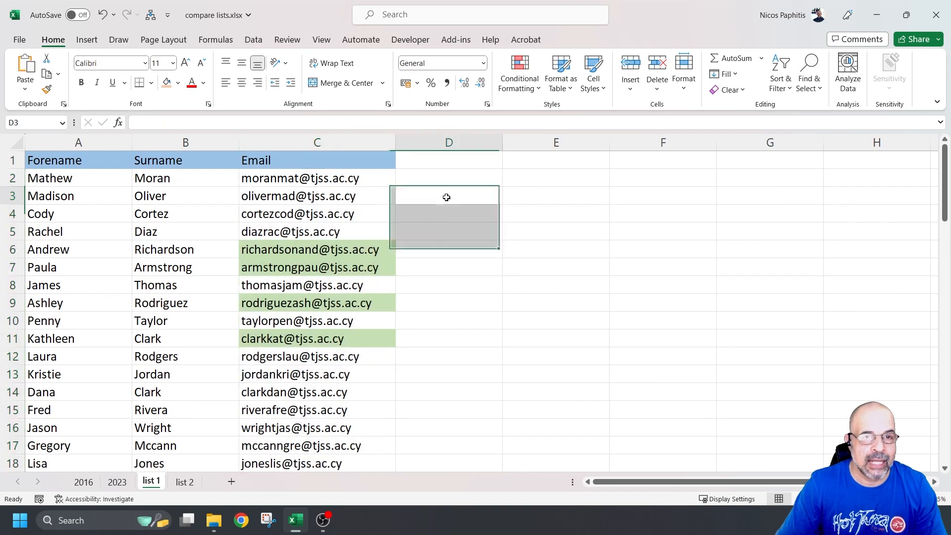
Step: Select the whole list from A1 to C74
click(82, 158)
scroll(291, 264, down, 9)
scroll(291, 264, down, 16)
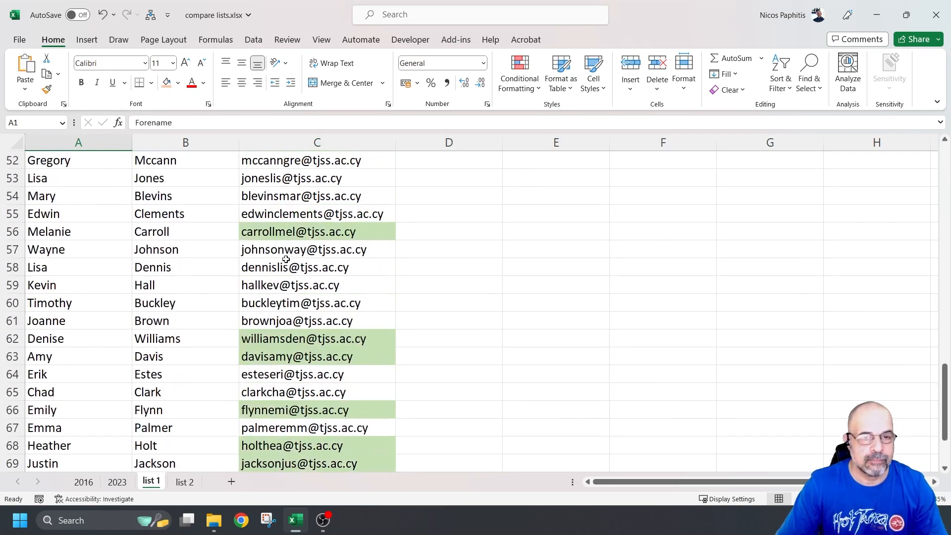
scroll(284, 253, up, 3)
shift+click(359, 286)
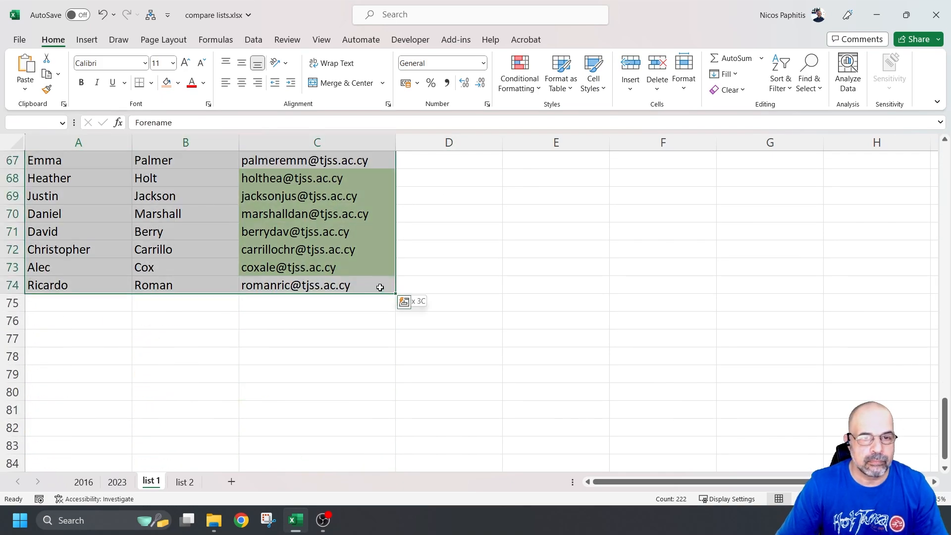
scroll(367, 238, up, 20)
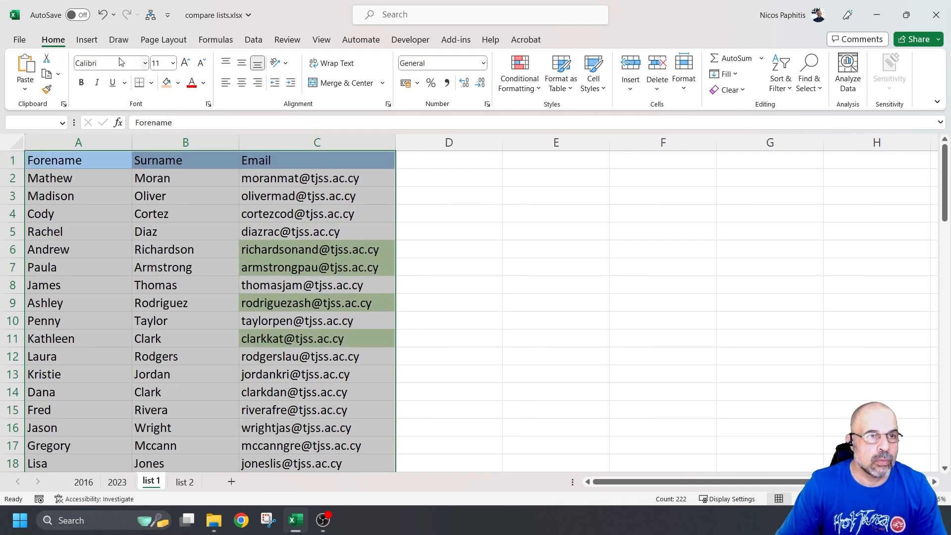
click(254, 41)
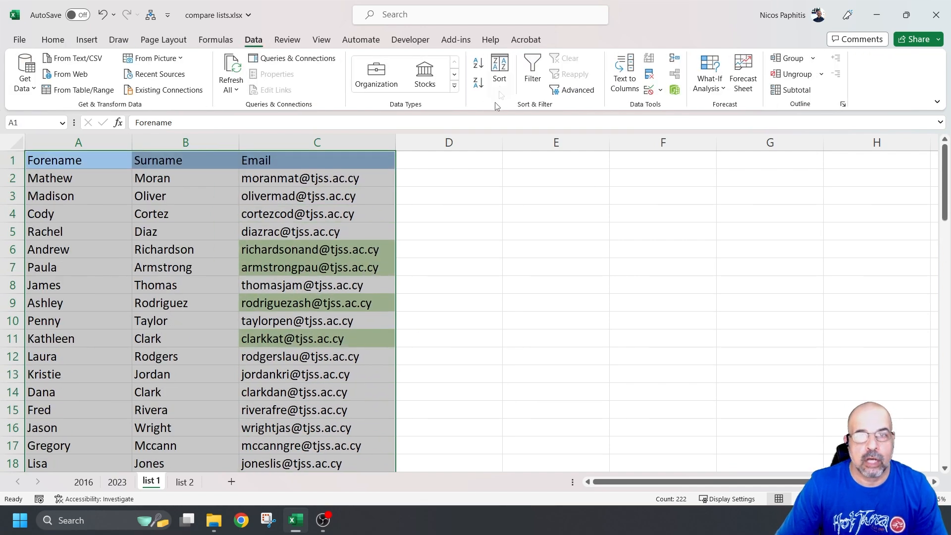
Step: Sort by Email on Cell Color, with No Cell Color on top
click(502, 64)
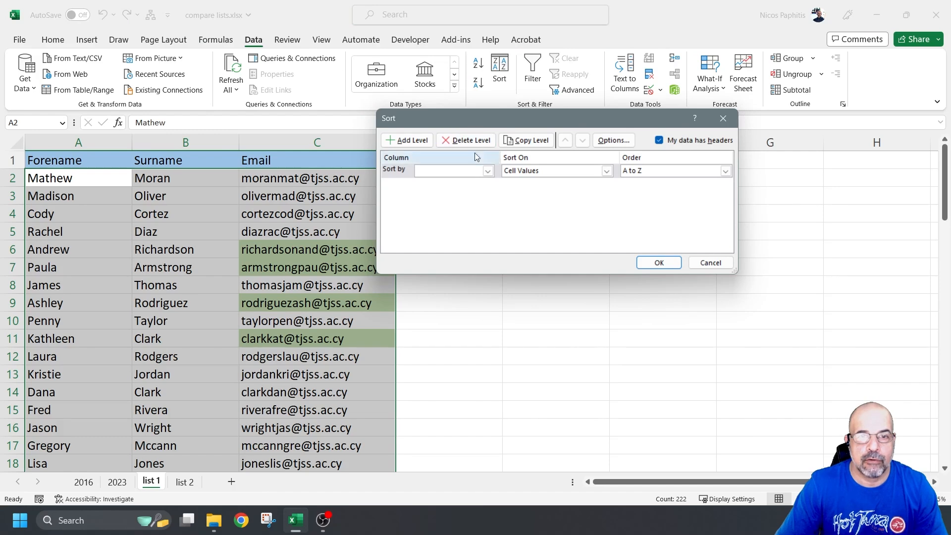
click(487, 172)
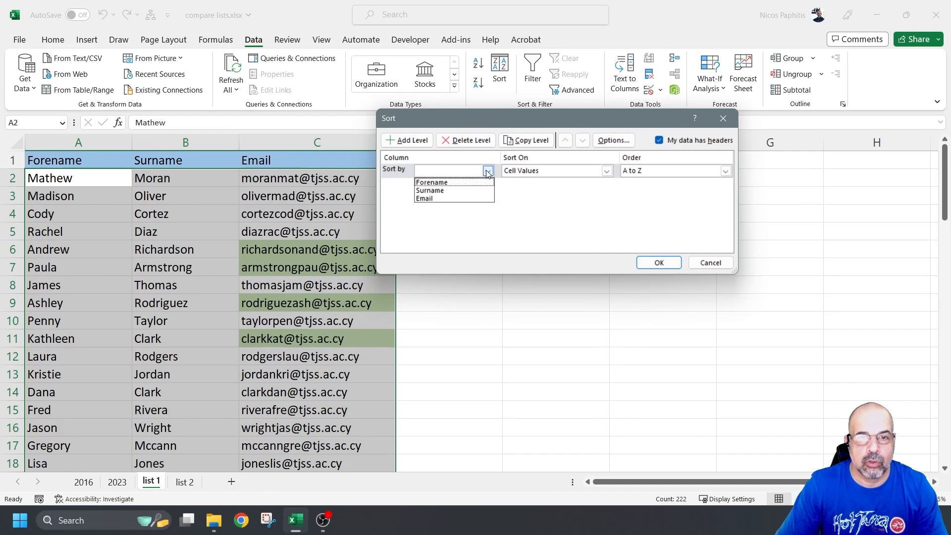
click(449, 198)
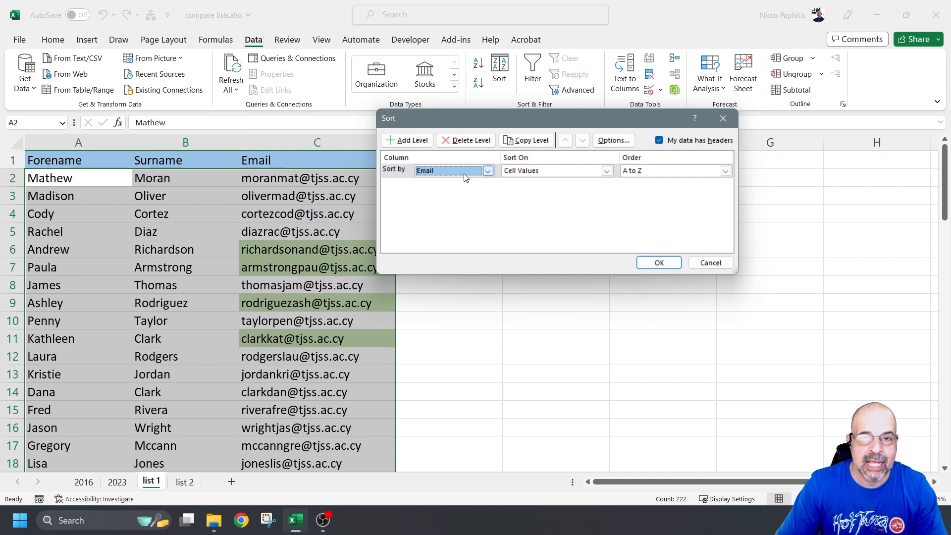
click(488, 171)
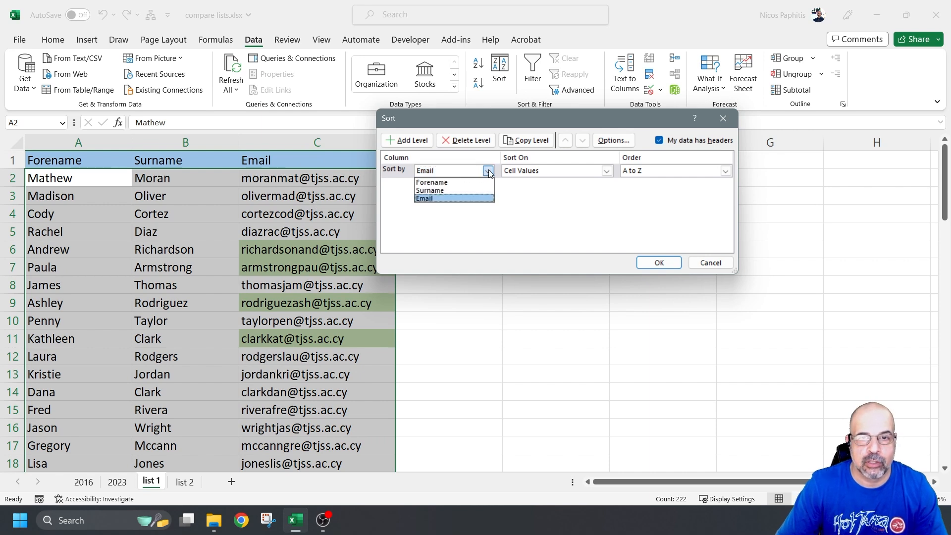
click(486, 173)
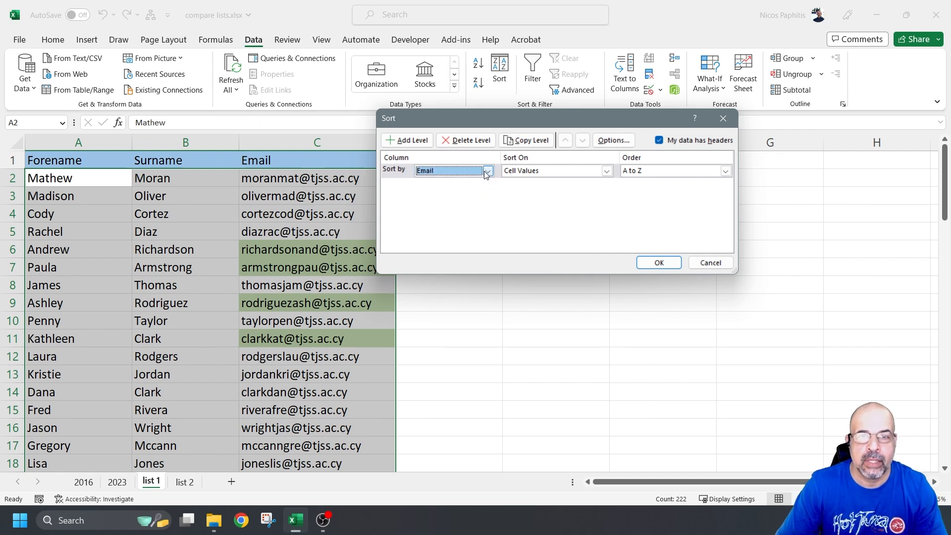
click(607, 171)
click(569, 191)
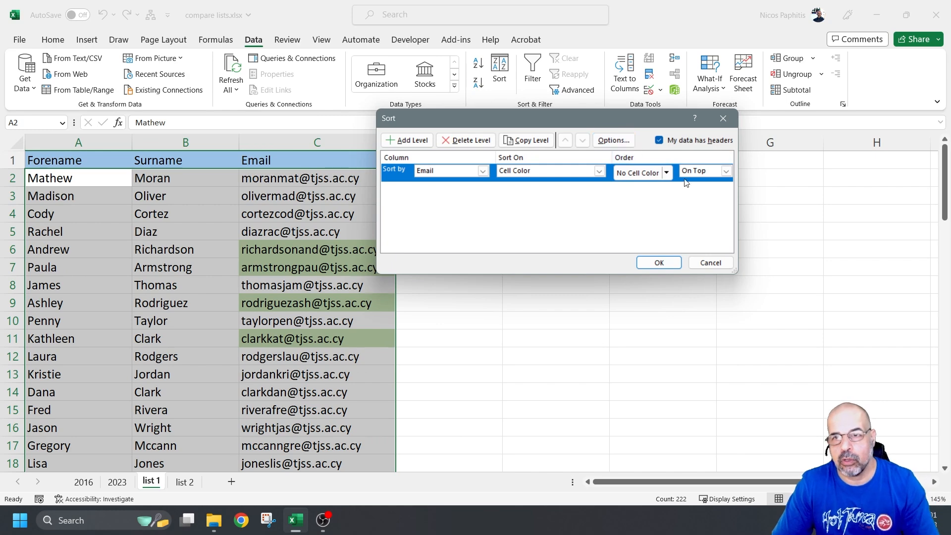
click(658, 263)
scroll(462, 225, down, 20)
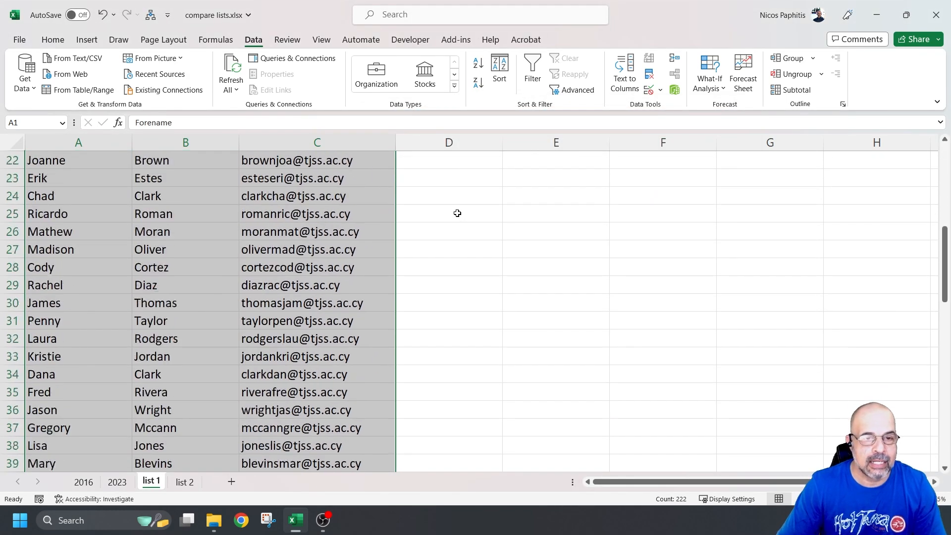
Step: Inspect the colour-sorted rows, then undo the sort to restore the original order
scroll(447, 193, down, 5)
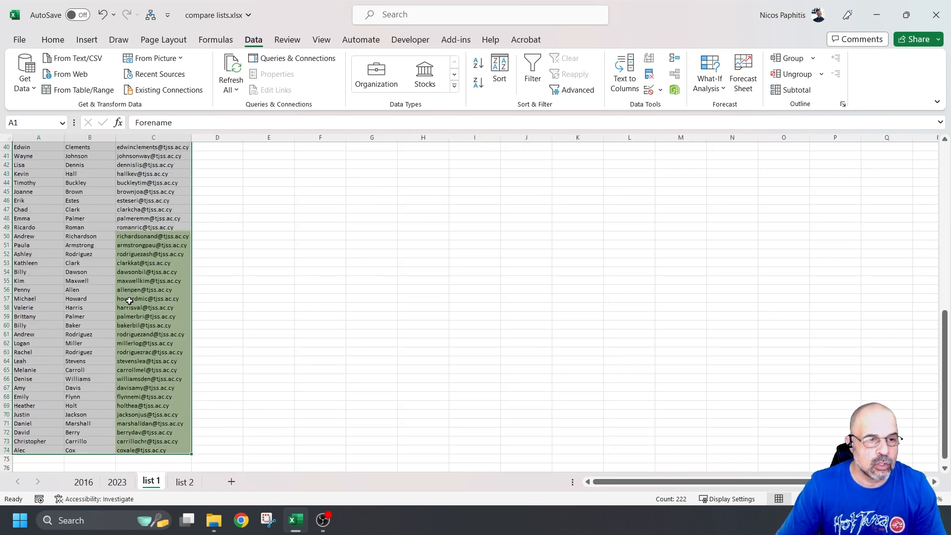
scroll(386, 282, up, 6)
scroll(410, 274, up, 3)
scroll(410, 274, up, 2)
scroll(504, 284, up, 11)
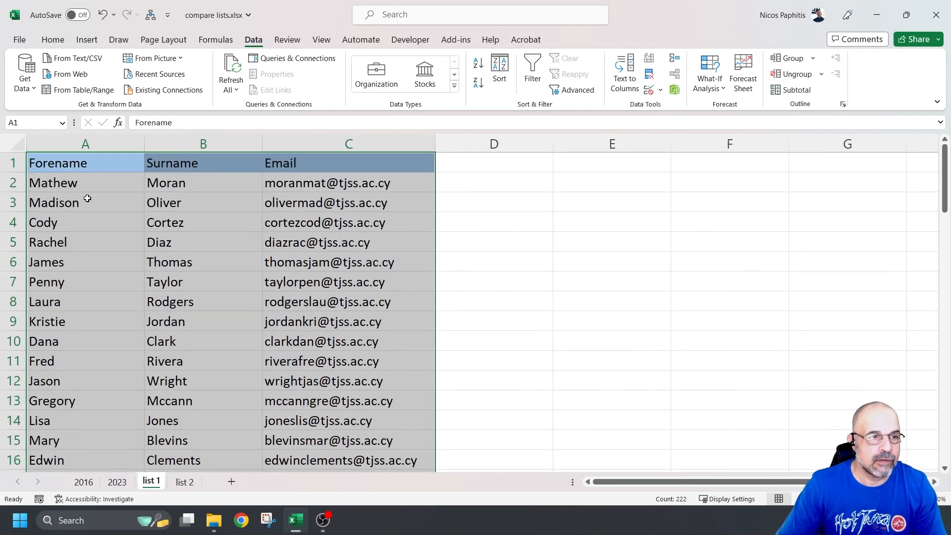
drag(13, 183, 28, 291)
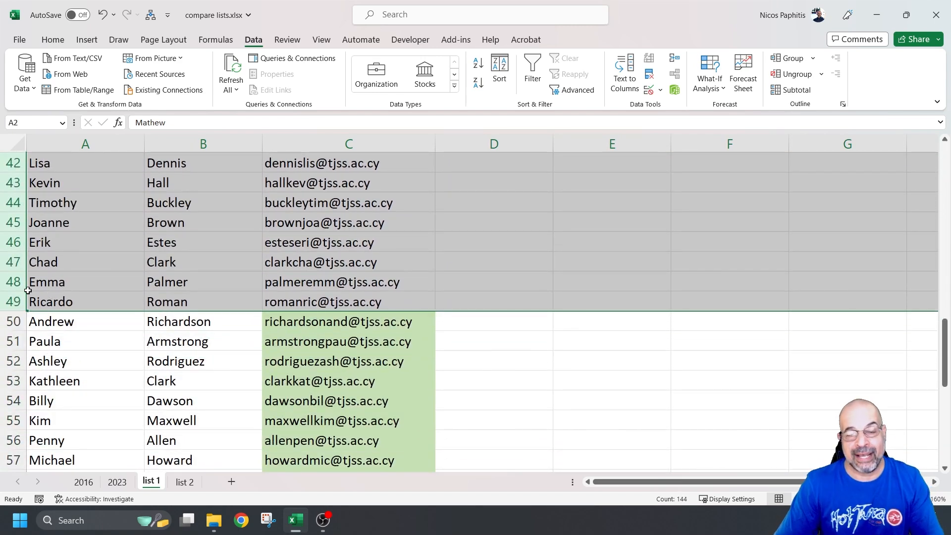
scroll(493, 257, up, 3)
click(506, 232)
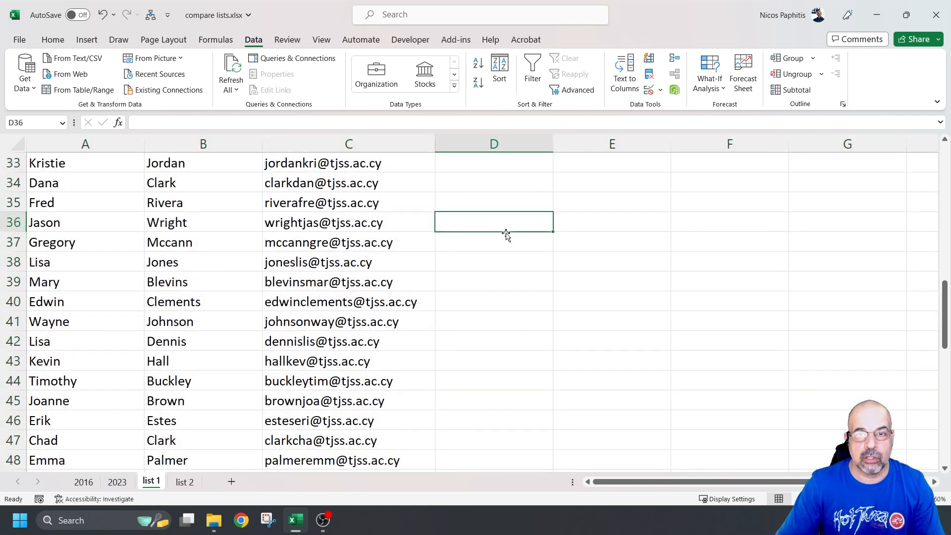
key(ctrl+Home)
key(ctrl+a)
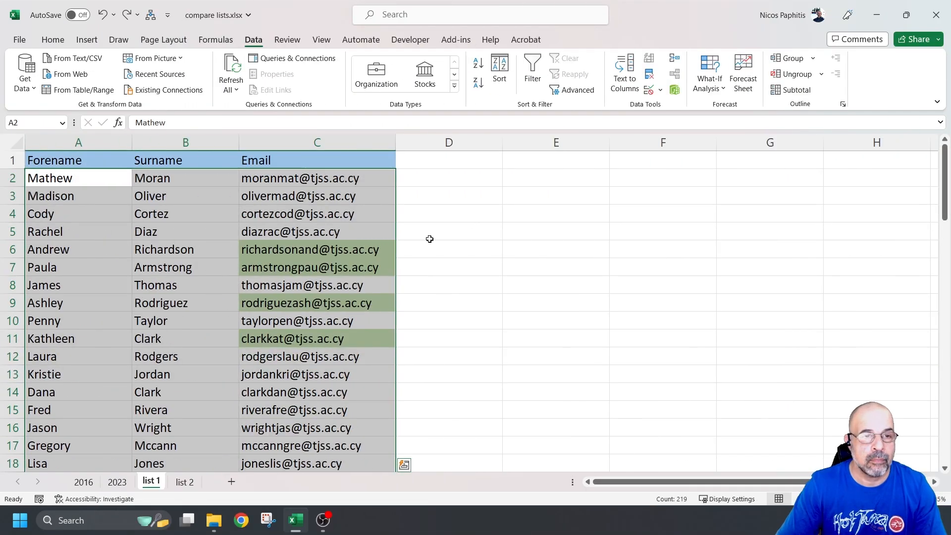
click(429, 239)
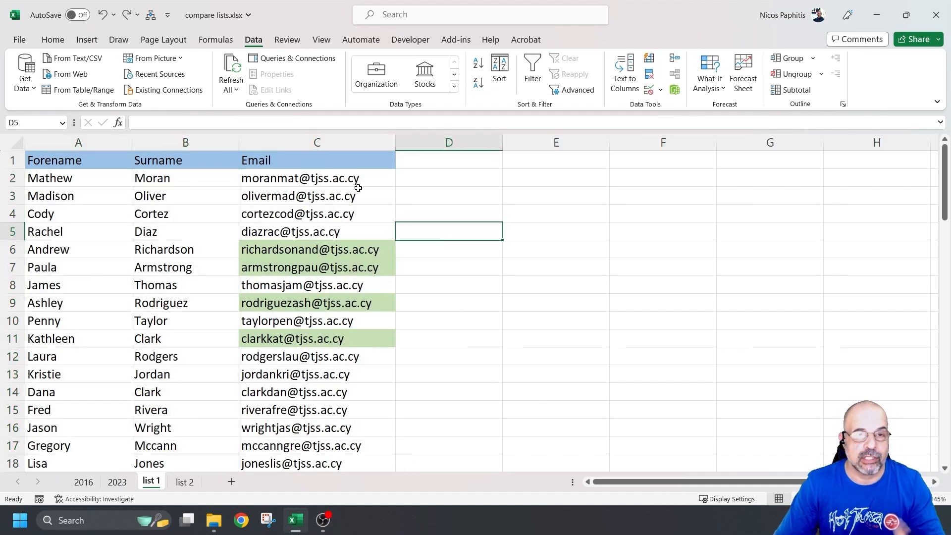
Step: Insert a new column A headed 'Check' and widen it
right_click(93, 139)
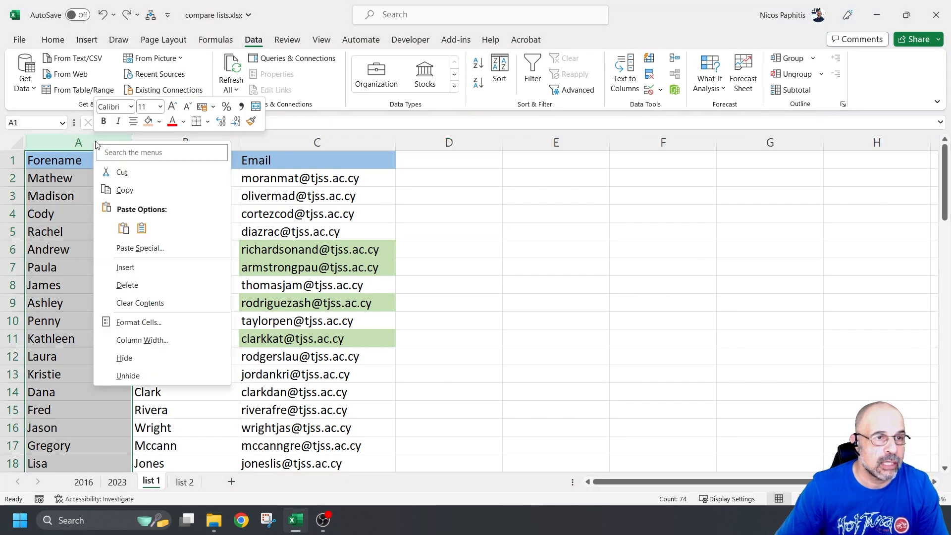
click(125, 267)
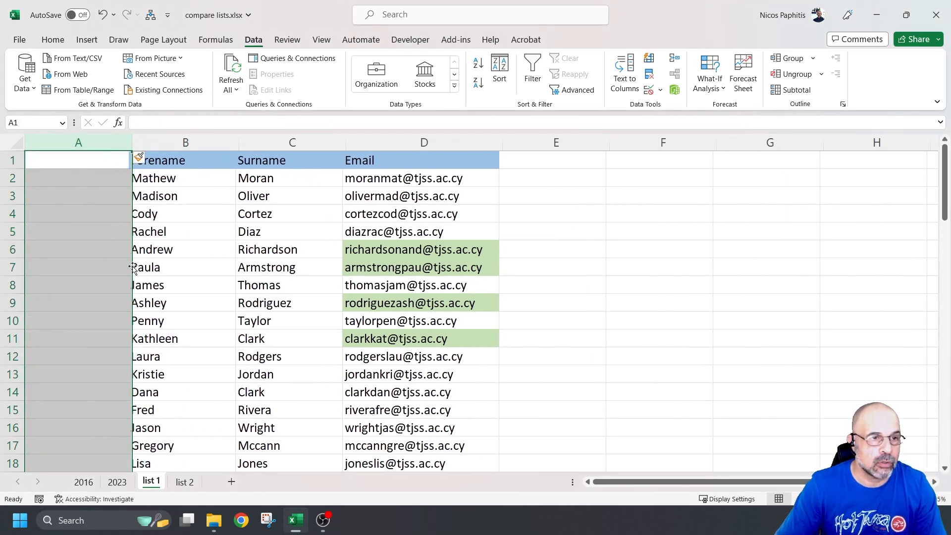
click(76, 158)
text(C)
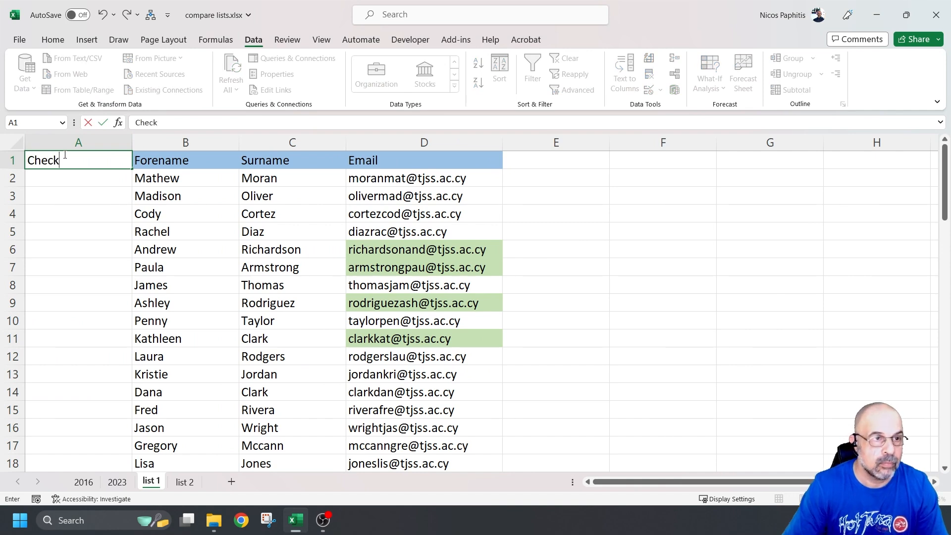
text(heck)
key(Return)
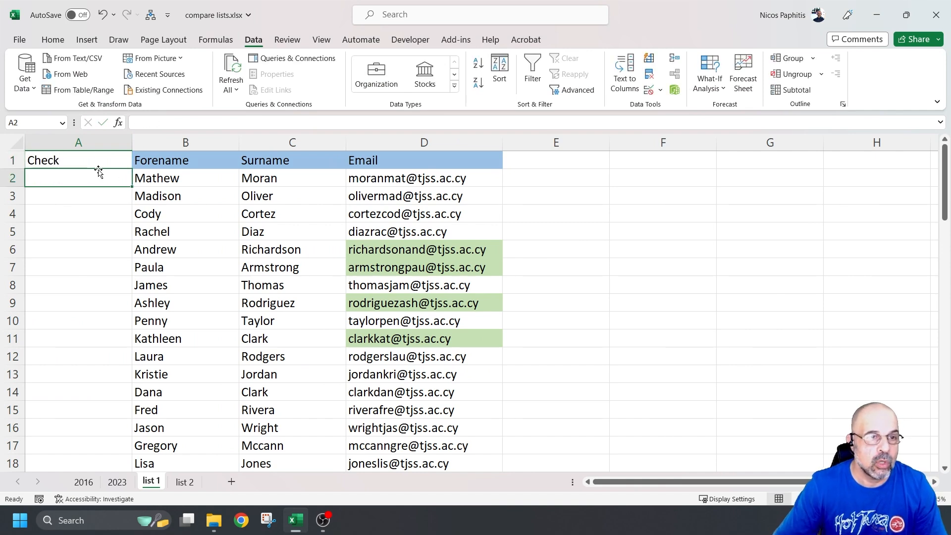
drag(128, 145, 282, 139)
Step: Enter =C2&LEFT(B2,3) in A2 to join the surname and first three forename letters
click(198, 176)
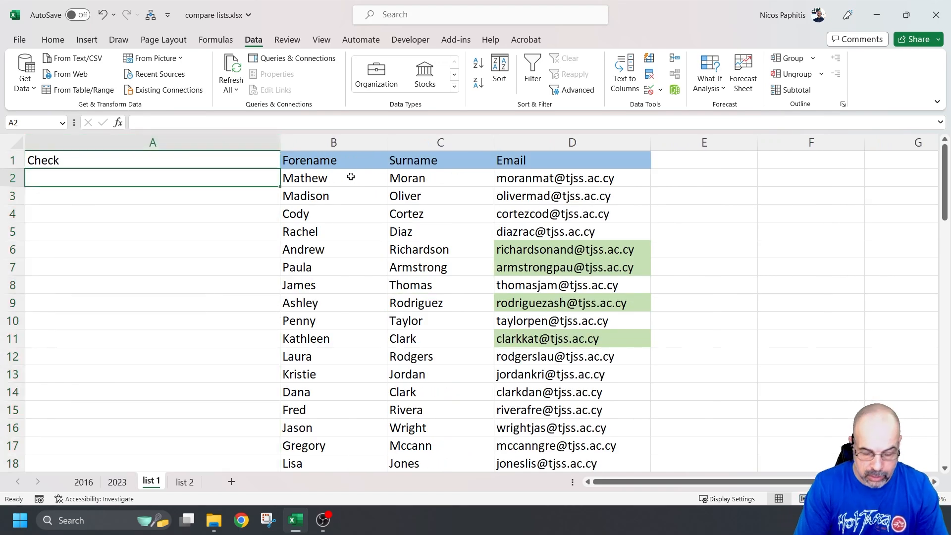
text(=)
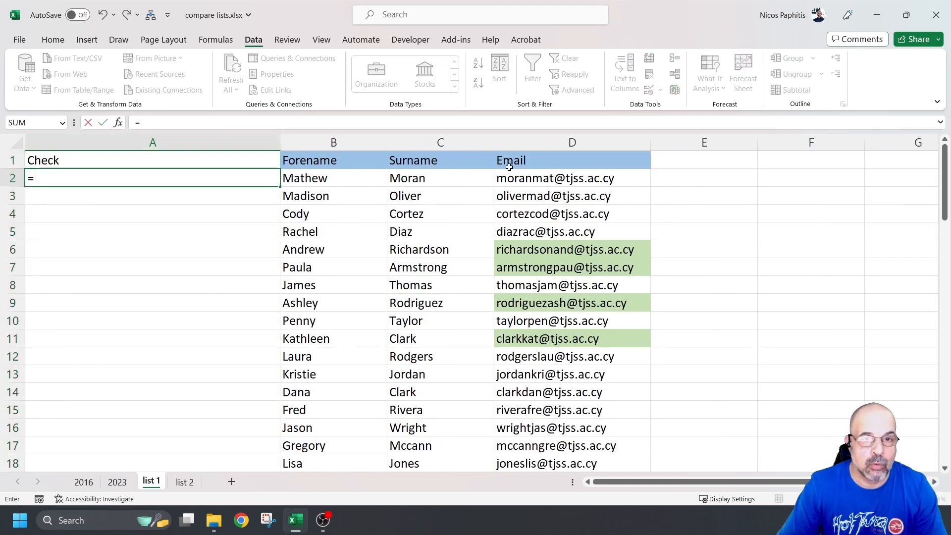
click(451, 180)
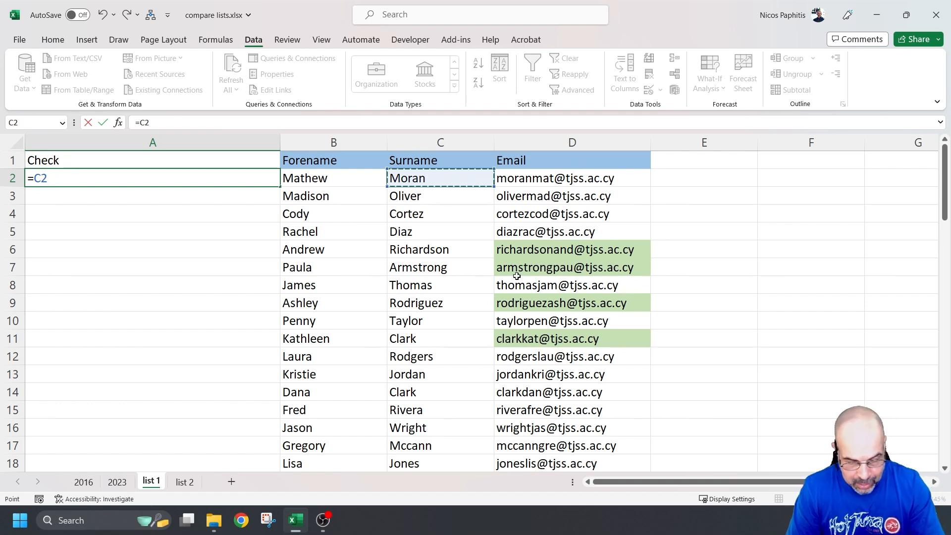
text(&)
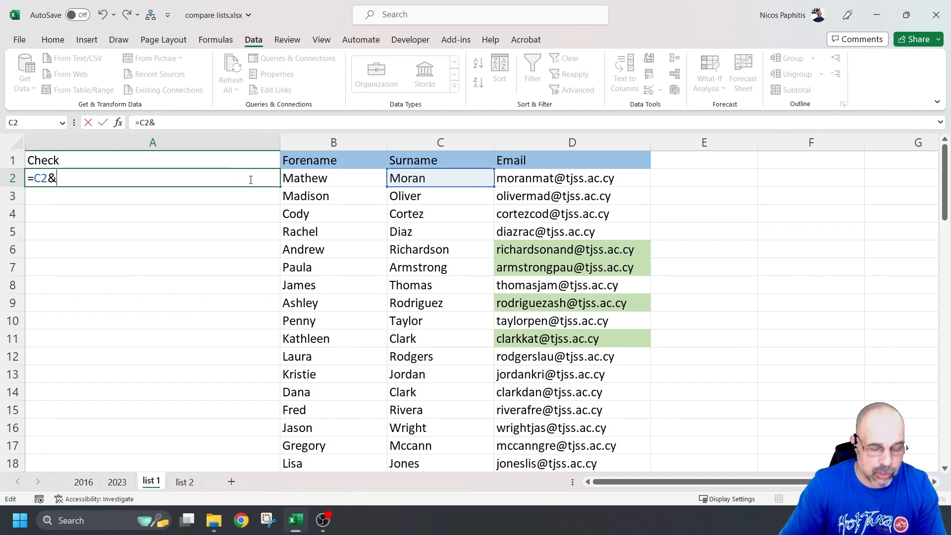
text(left)
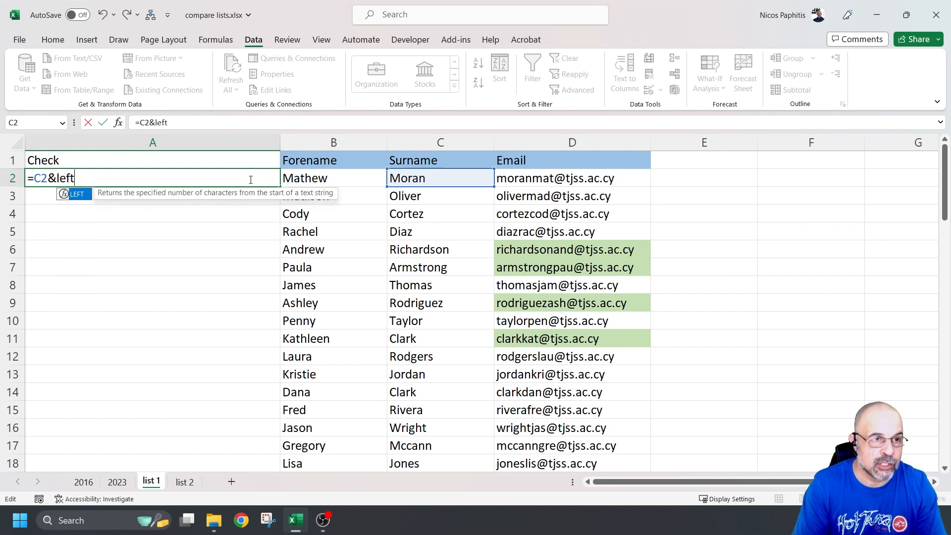
text(()
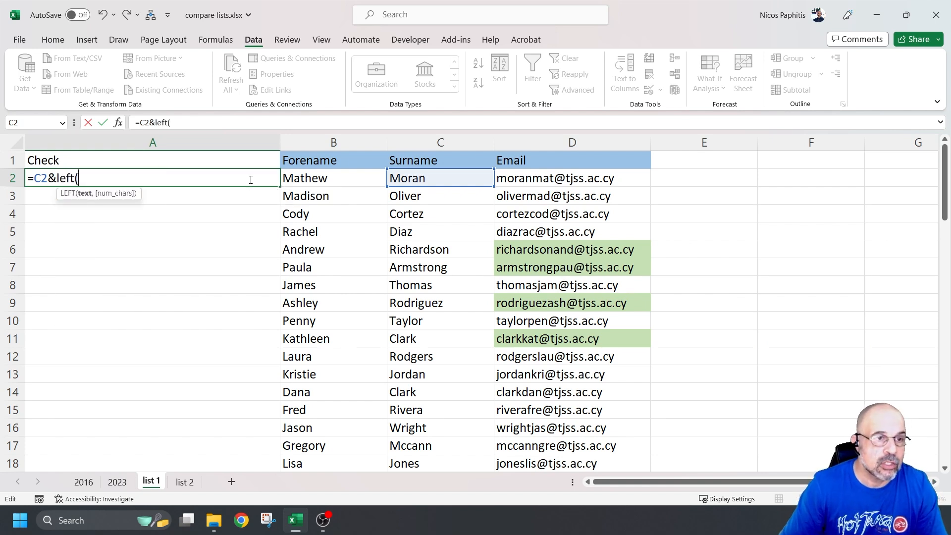
click(323, 179)
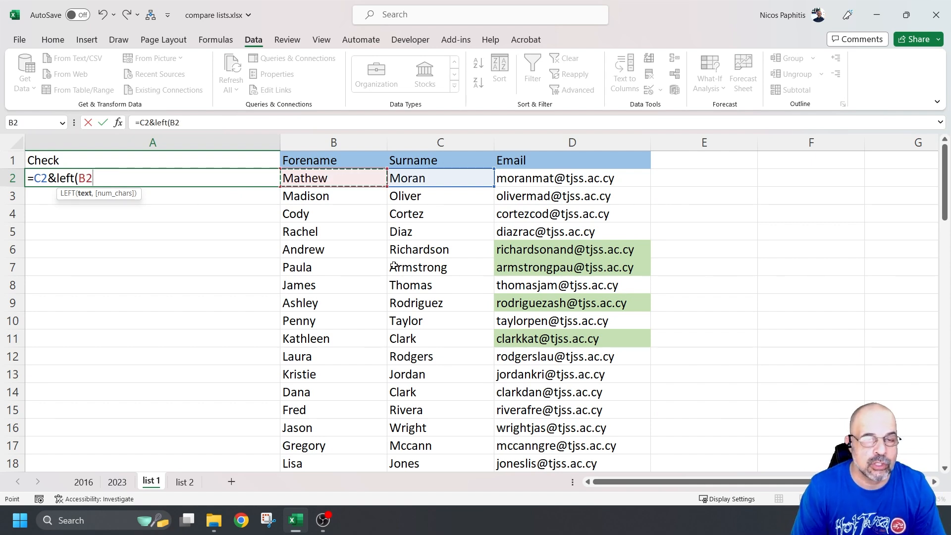
text(,3)
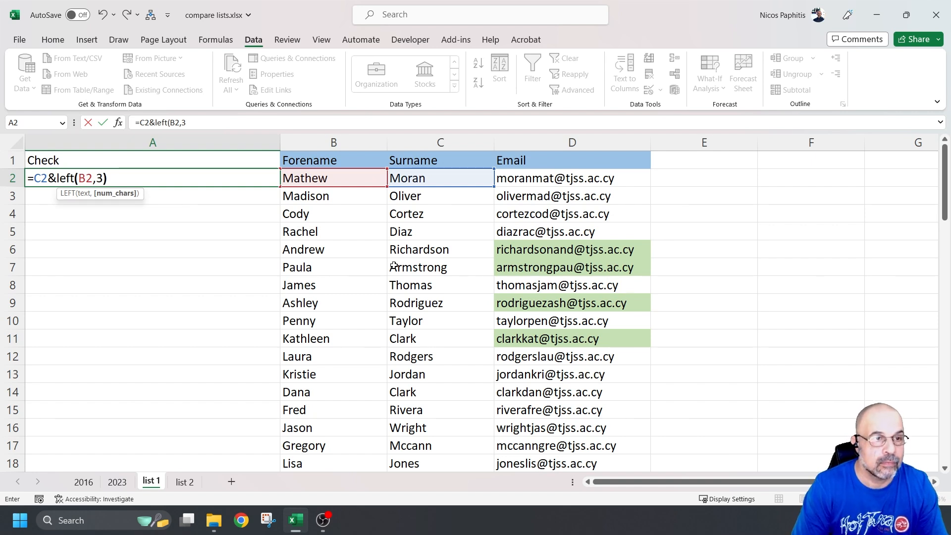
text())
key(Return)
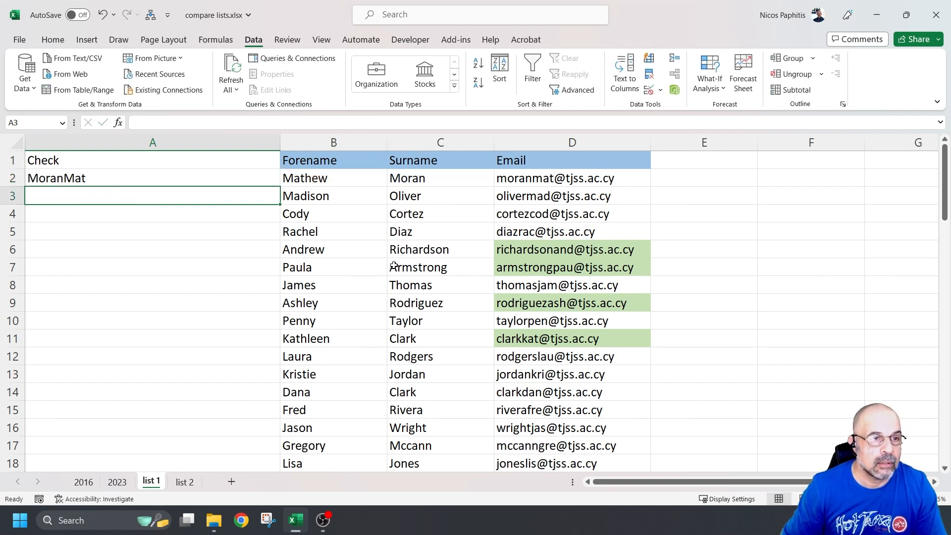
Step: Wrap the A2 formula in LOWER so it shows moranmat
click(90, 179)
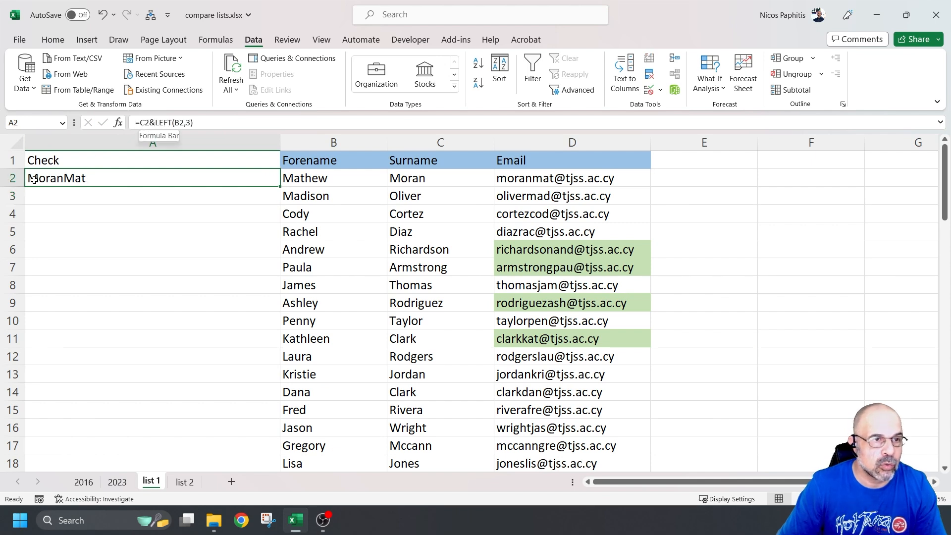
click(151, 122)
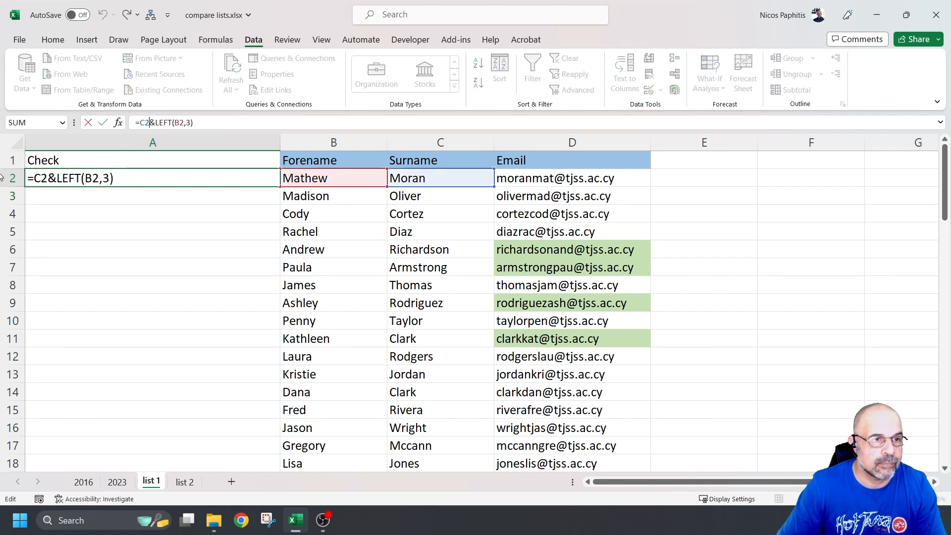
click(36, 176)
text(lower()
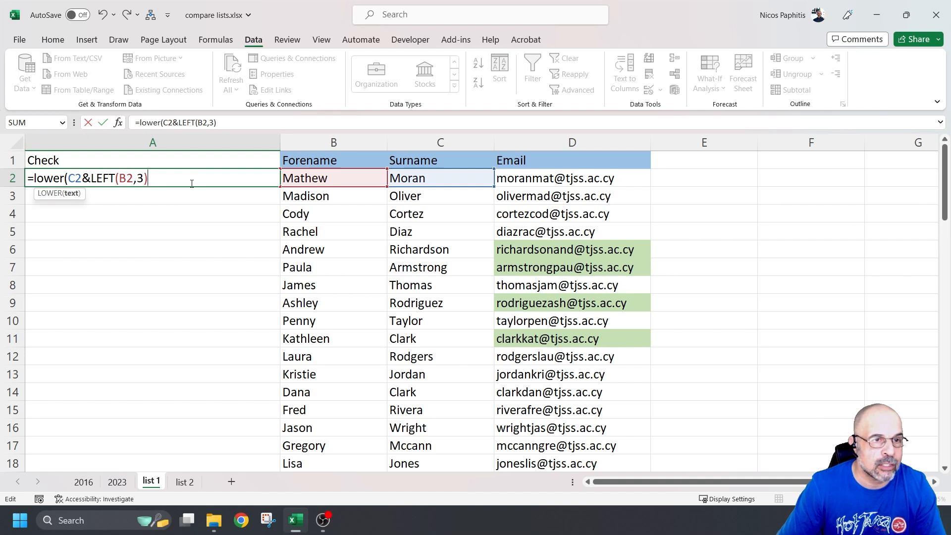
text())
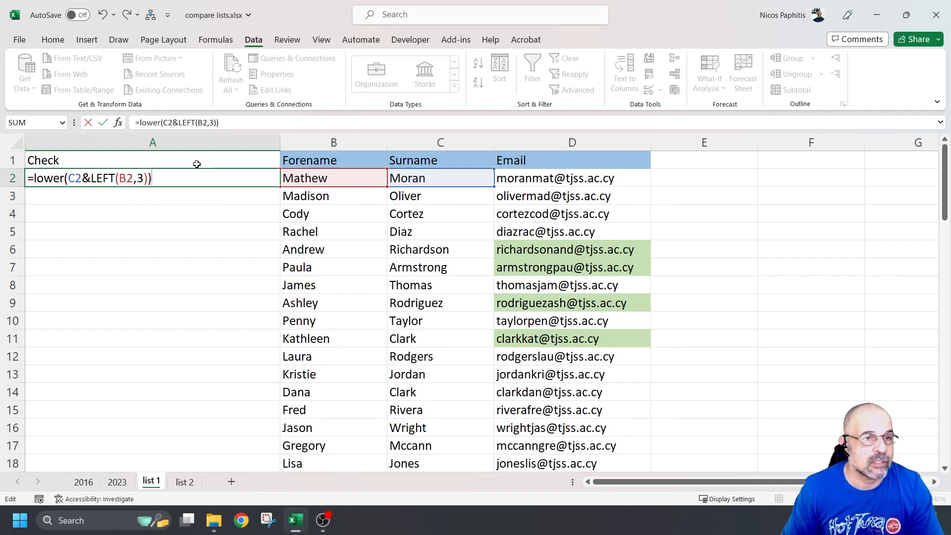
key(Return)
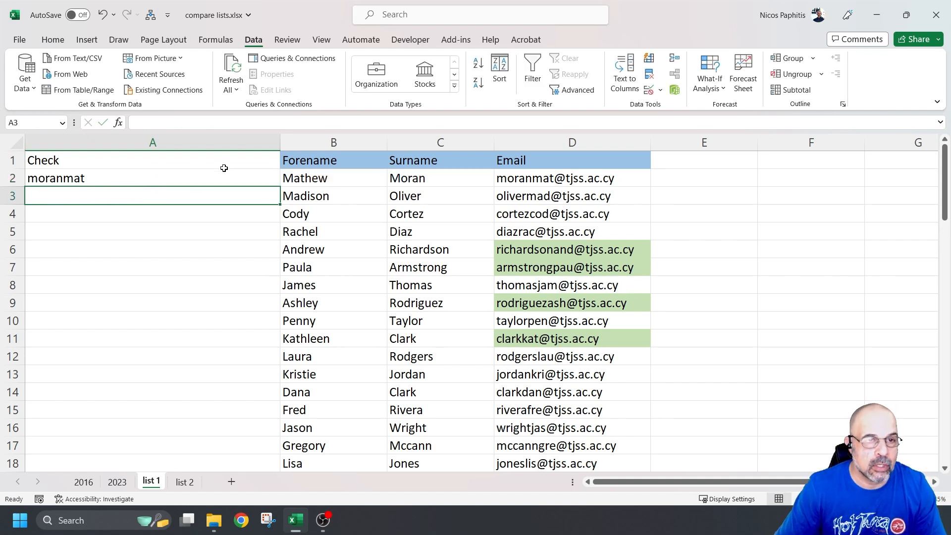
click(210, 181)
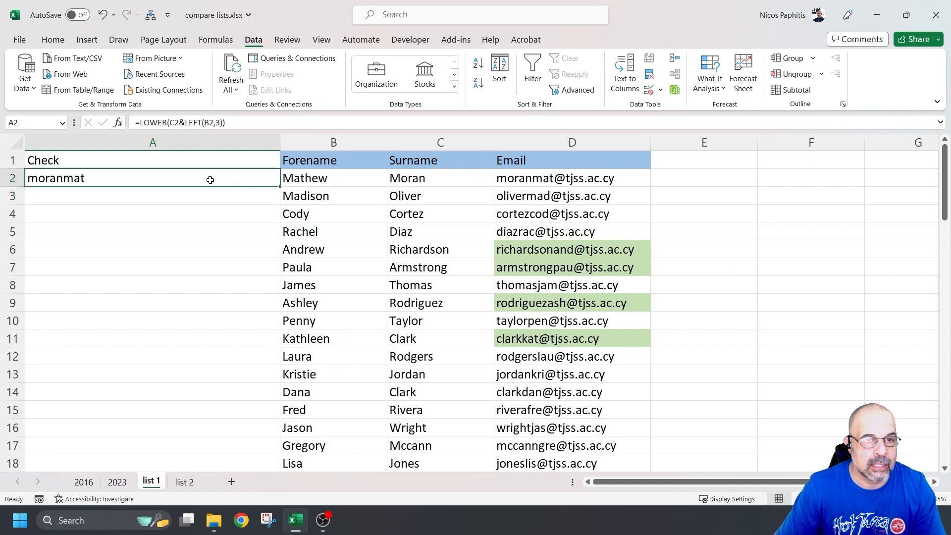
Step: Fill the username formula down column A to the last record in row 74
double_click(280, 187)
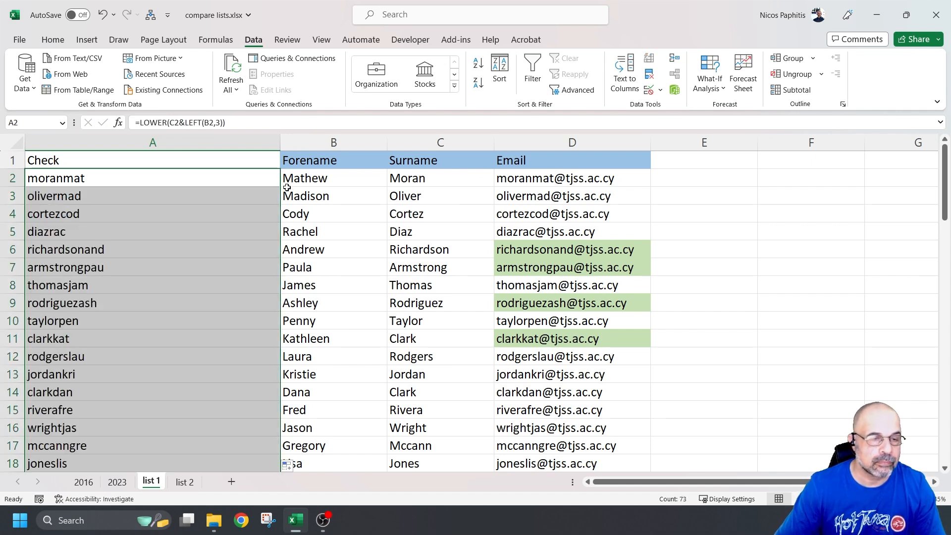
scroll(191, 240, down, 8)
scroll(187, 215, up, 8)
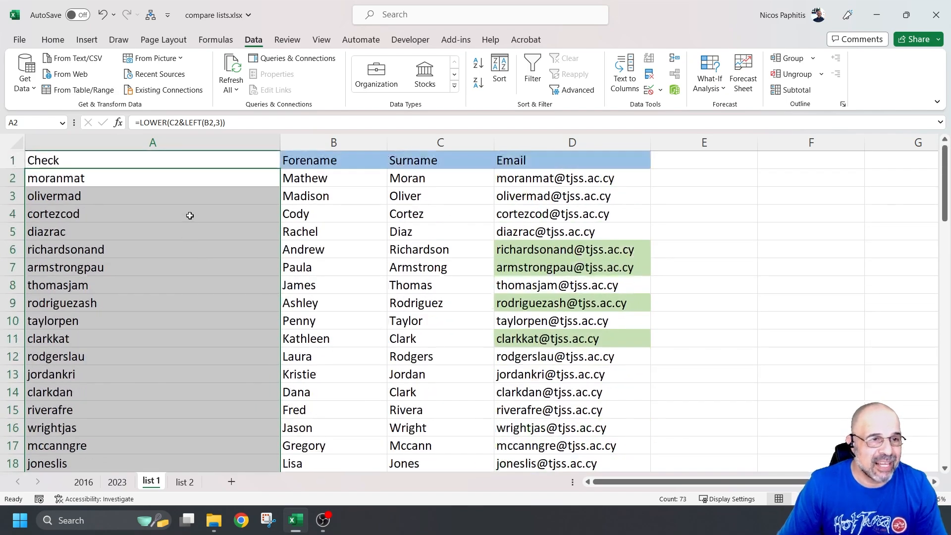
click(535, 162)
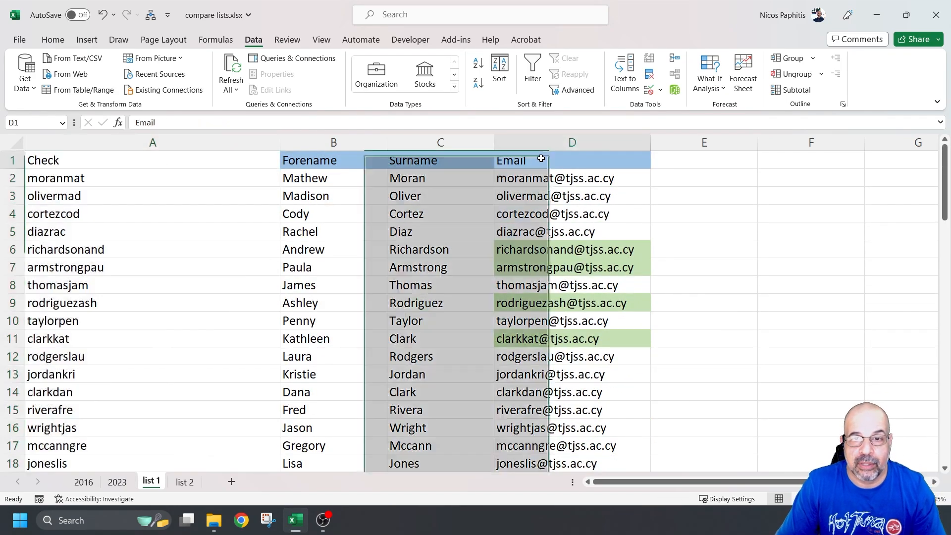
Step: Select the generated usernames in A2:A74
click(108, 178)
scroll(194, 272, down, 20)
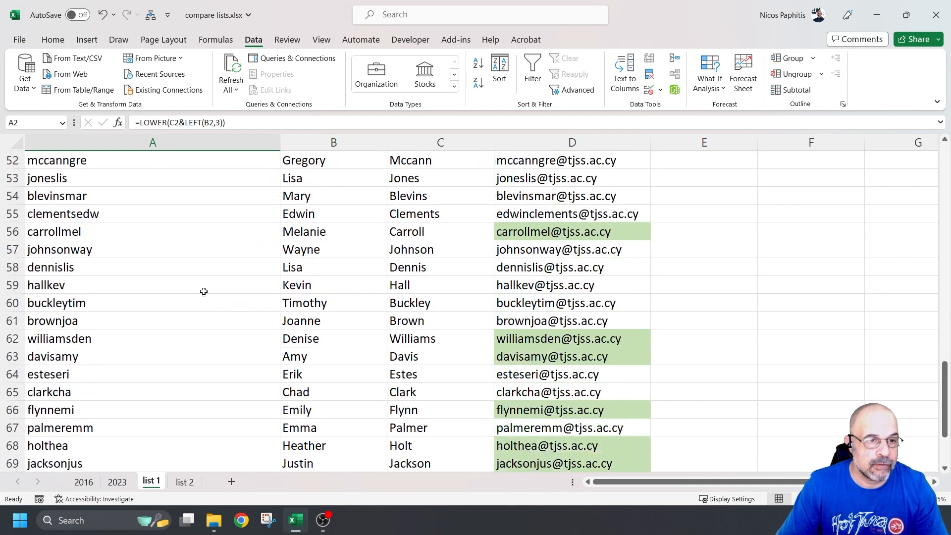
shift+click(183, 285)
scroll(404, 262, up, 20)
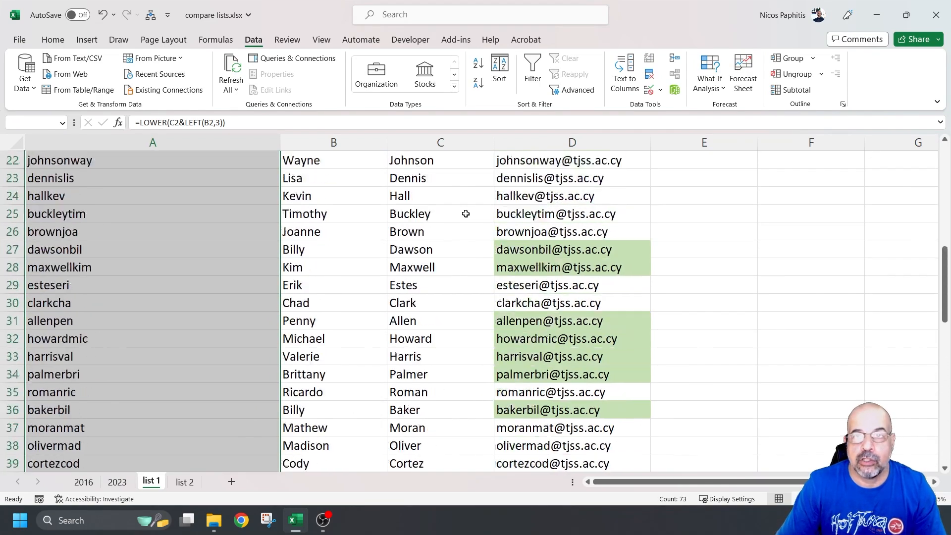
click(53, 39)
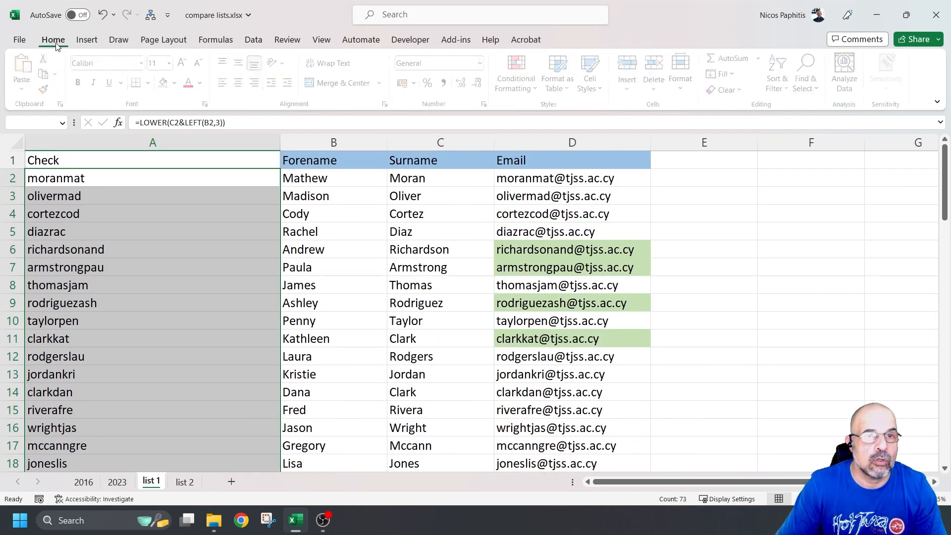
Step: Apply a Duplicate Values rule set to Unique, giving one-off usernames light red fill with dark red text
click(520, 79)
mouse_move(560, 116)
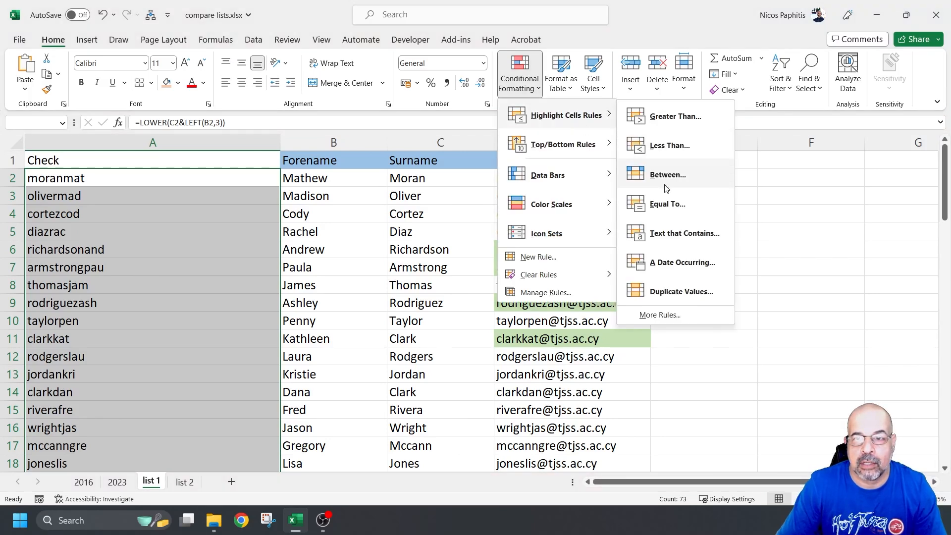
click(694, 293)
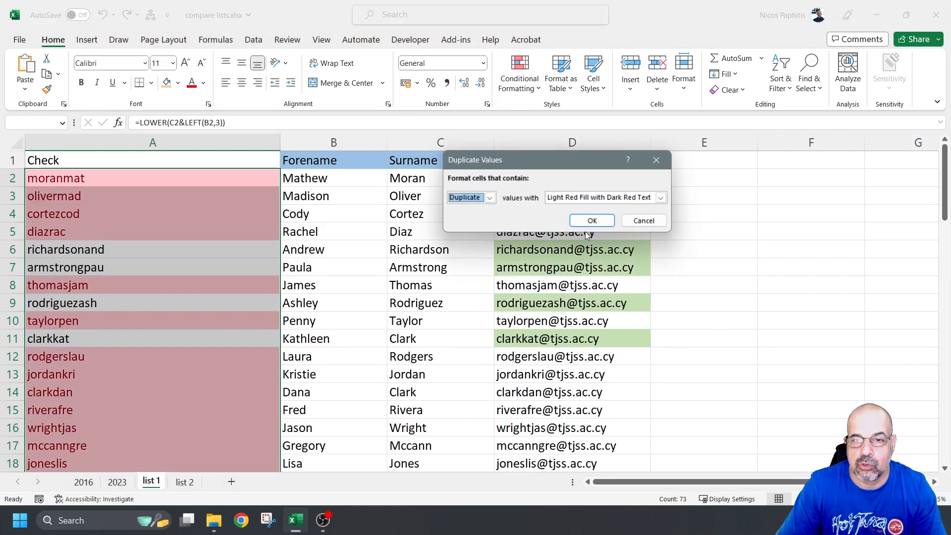
click(489, 197)
click(473, 215)
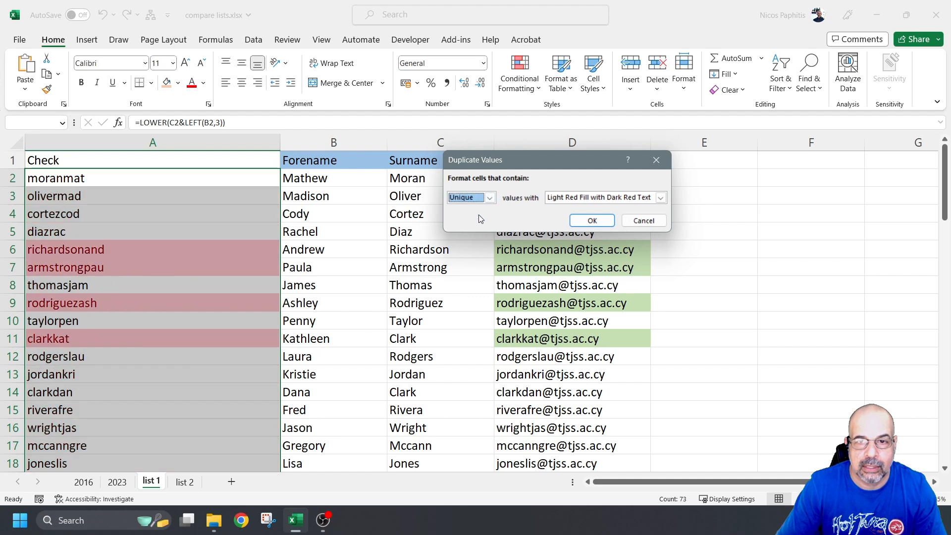
click(591, 221)
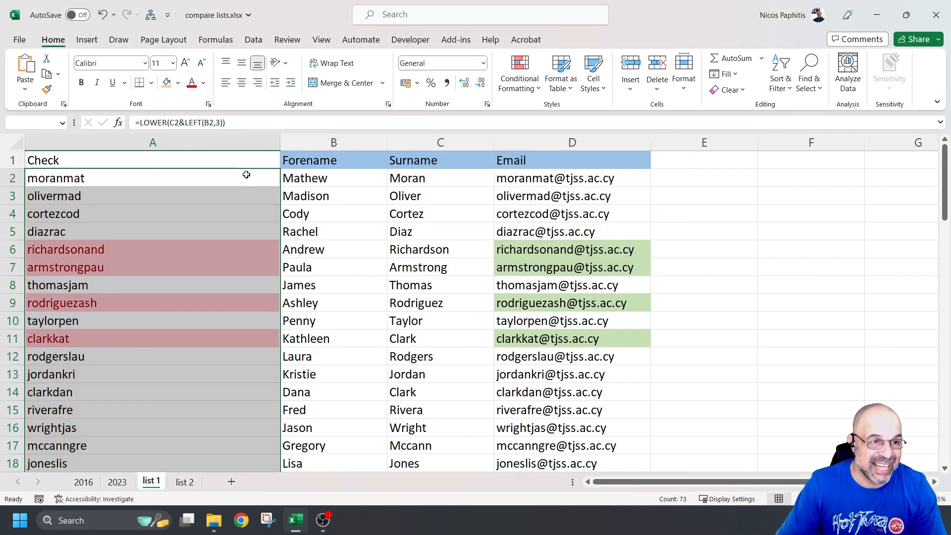
Step: Select the whole table A1:D74
click(190, 164)
scroll(715, 307, down, 20)
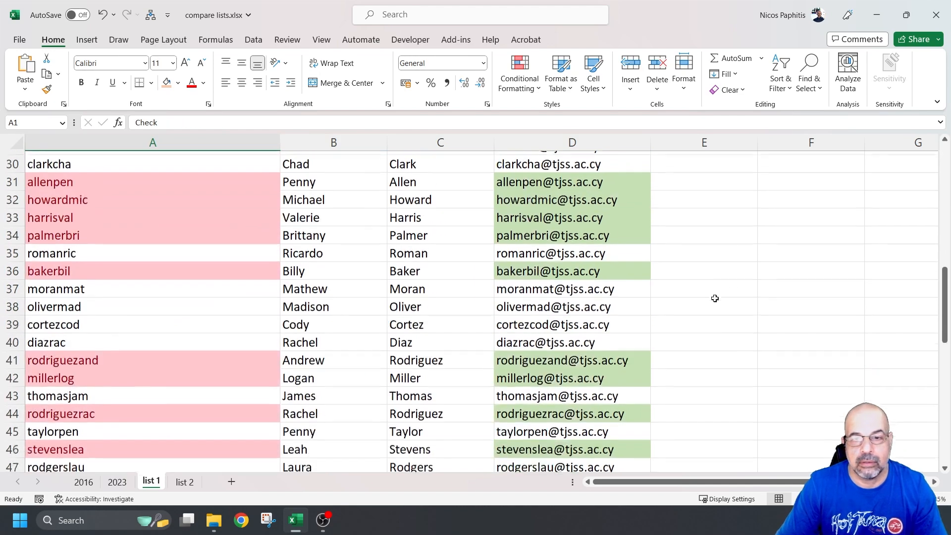
scroll(712, 319, up, 3)
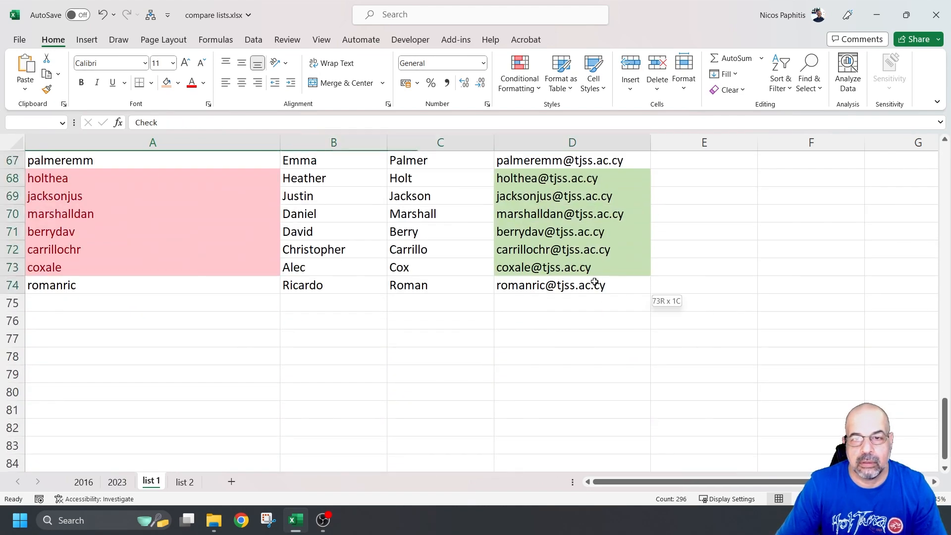
shift+click(594, 282)
scroll(613, 210, up, 20)
scroll(588, 219, down, 1)
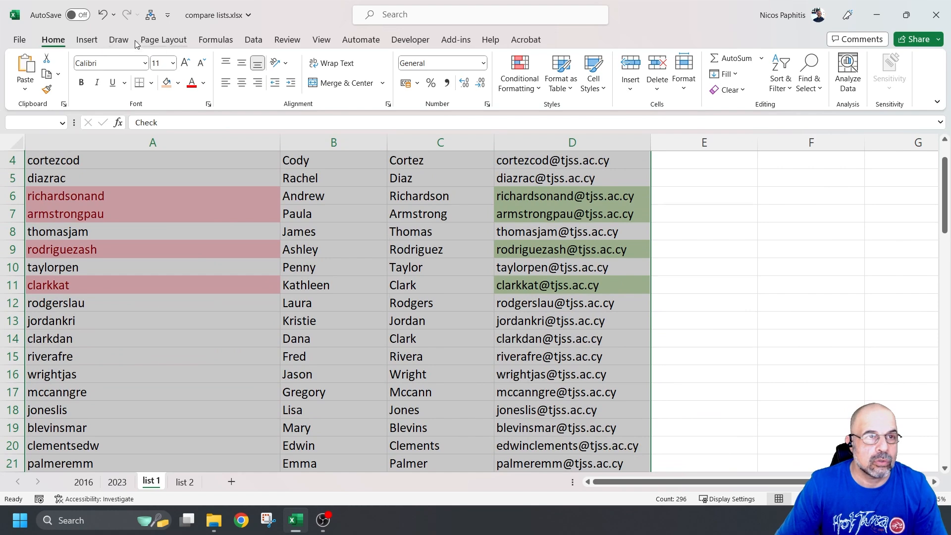
Step: Sort the table by Check cell colour so red unique usernames fill rows 2–26
click(253, 40)
click(500, 70)
click(482, 170)
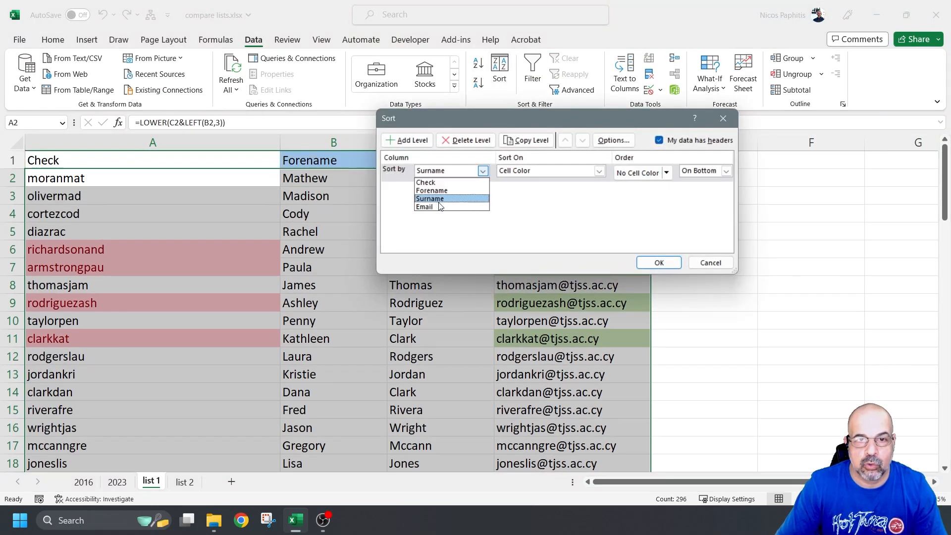
click(439, 182)
click(658, 263)
scroll(653, 251, down, 7)
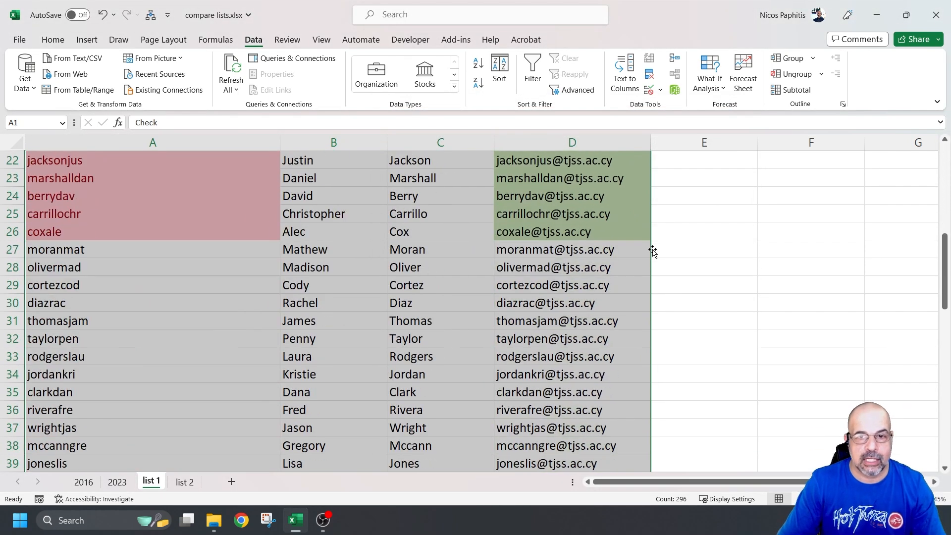
scroll(642, 250, down, 6)
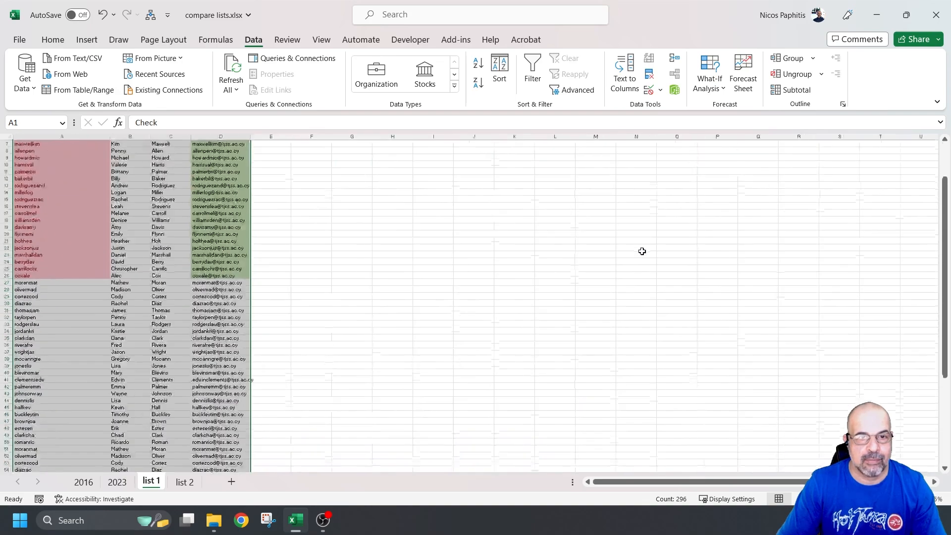
scroll(416, 276, up, 2)
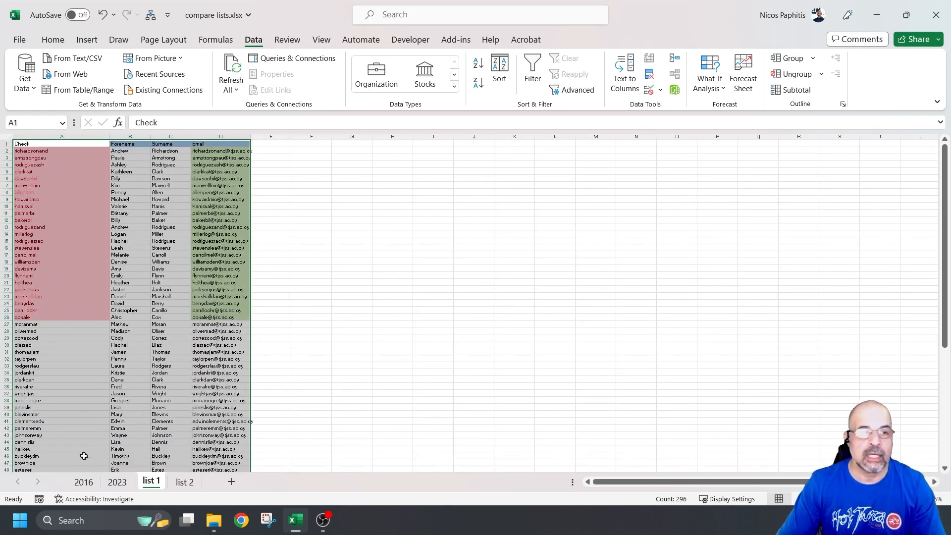
click(7, 325)
Step: Delete rows 27–74 of repeated usernames, keeping the 25 unique red records
drag(54, 360, 129, 464)
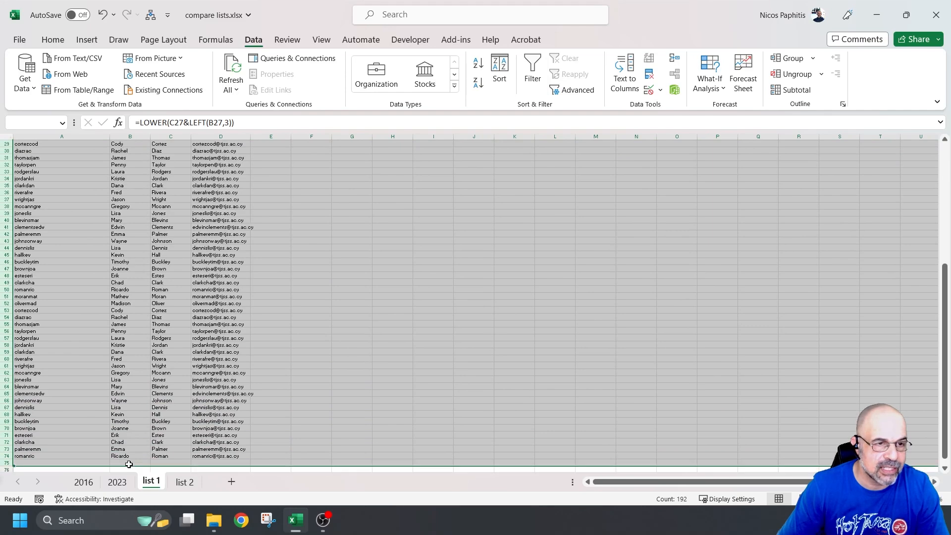
right_click(9, 307)
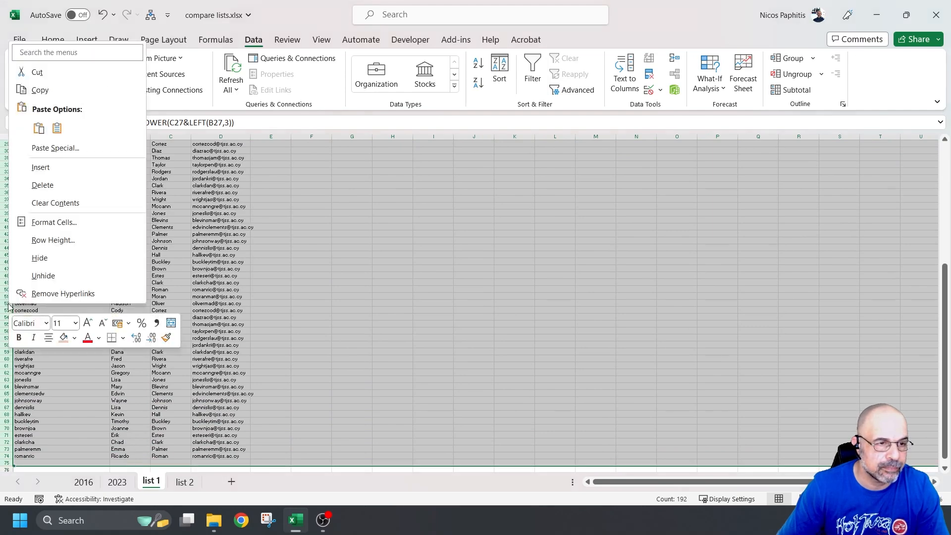
click(84, 185)
click(309, 277)
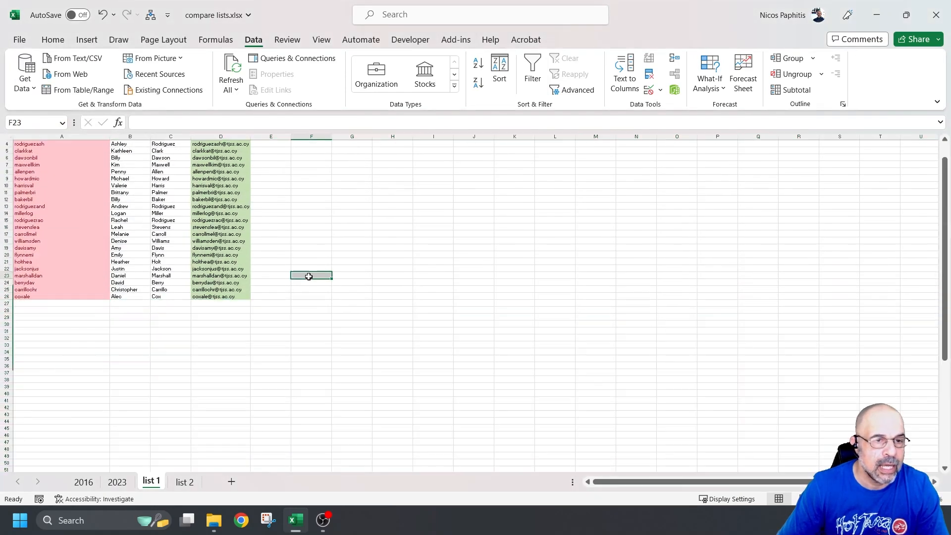
scroll(436, 332, up, 6)
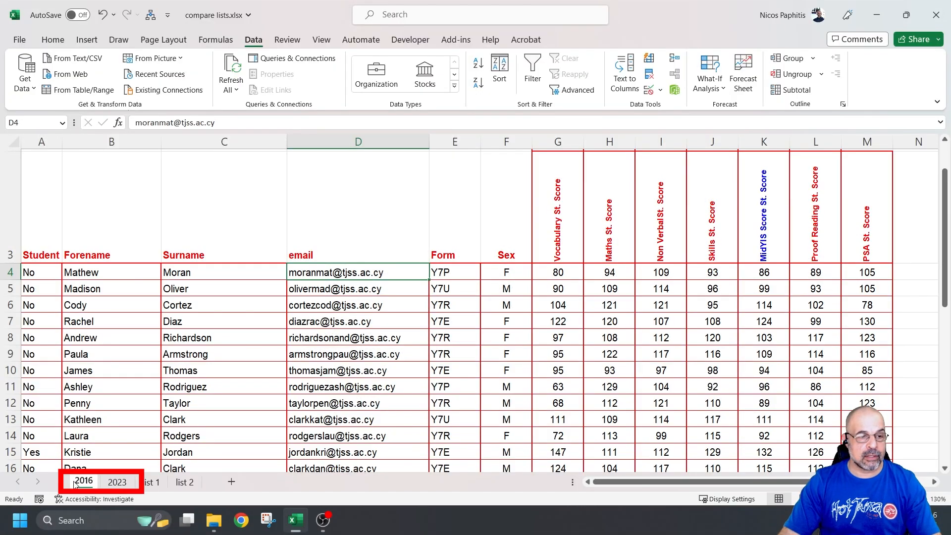
Step: Switch back and forth between the 2016 and 2023 sheets to compare them, ending on 2023
click(117, 483)
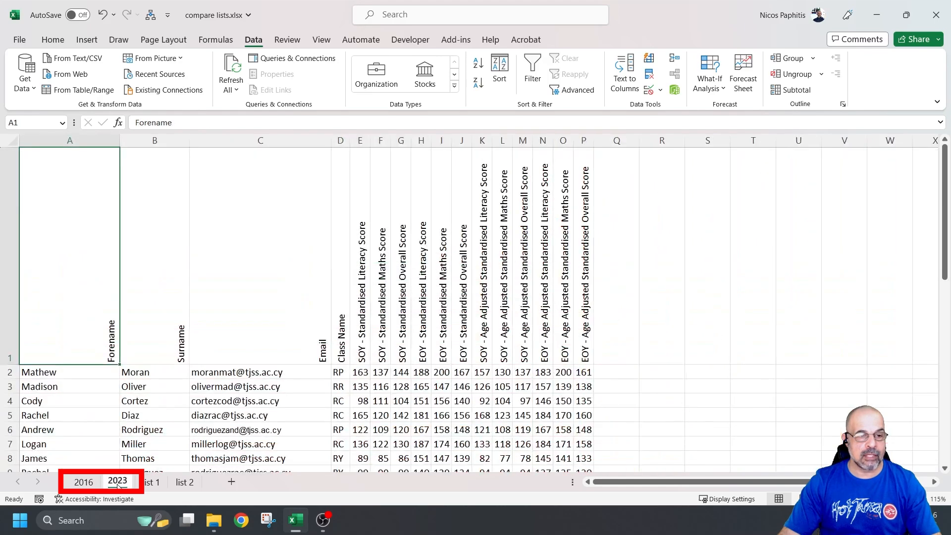
click(84, 482)
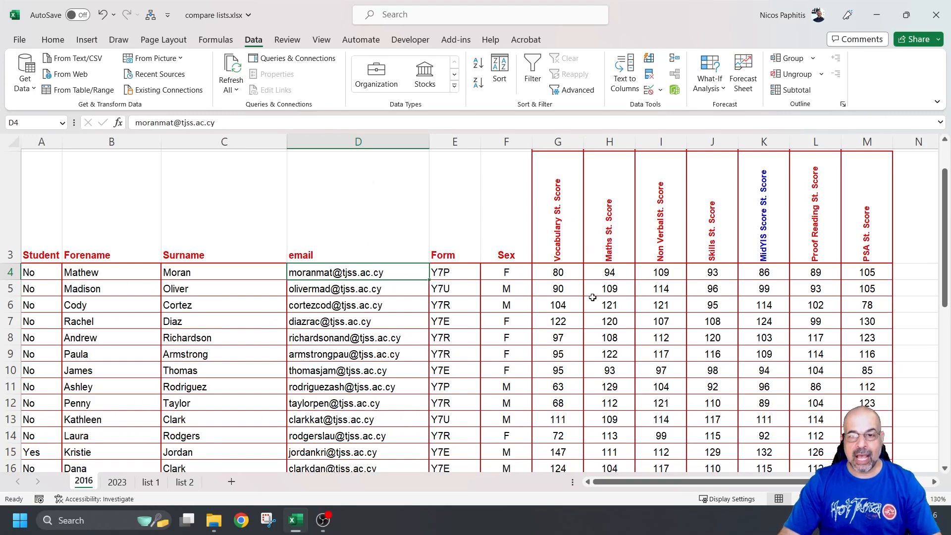
scroll(747, 287, up, 1)
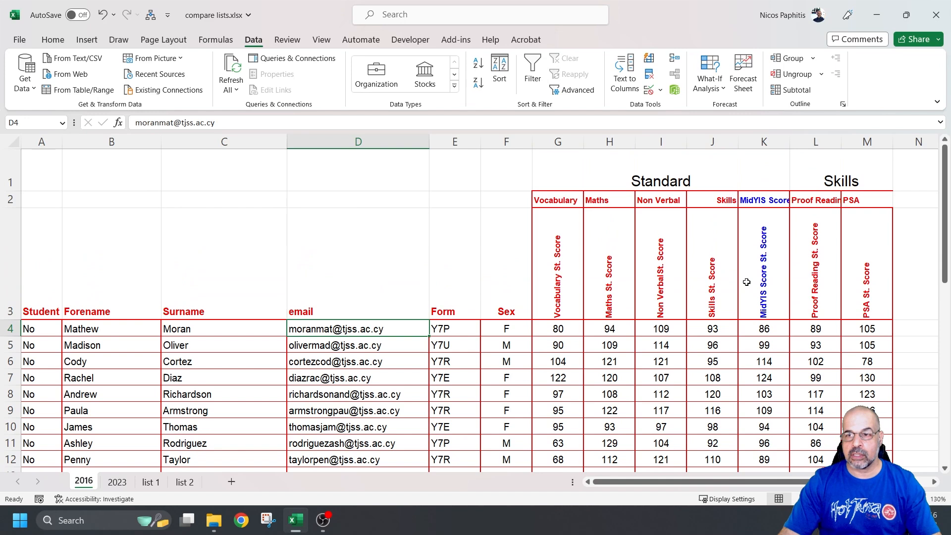
click(118, 482)
scroll(230, 376, down, 1)
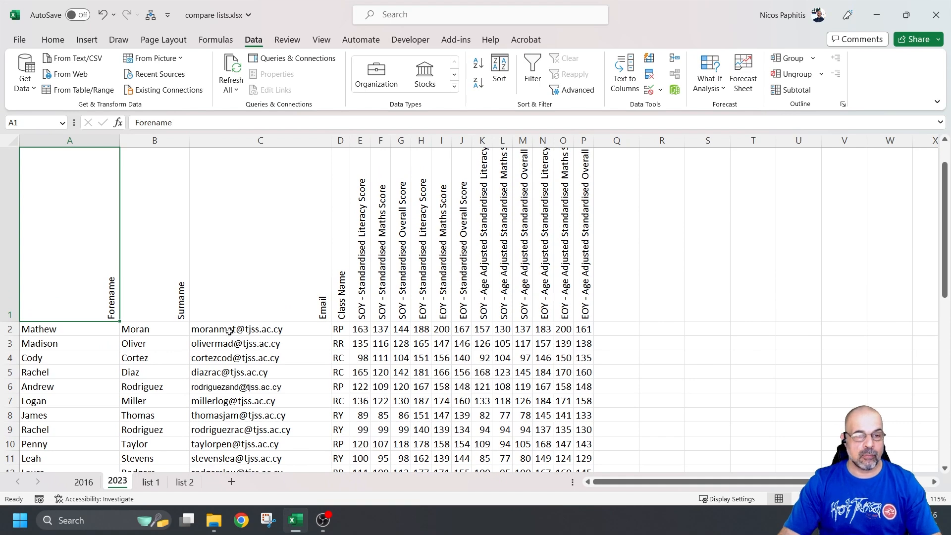
click(82, 483)
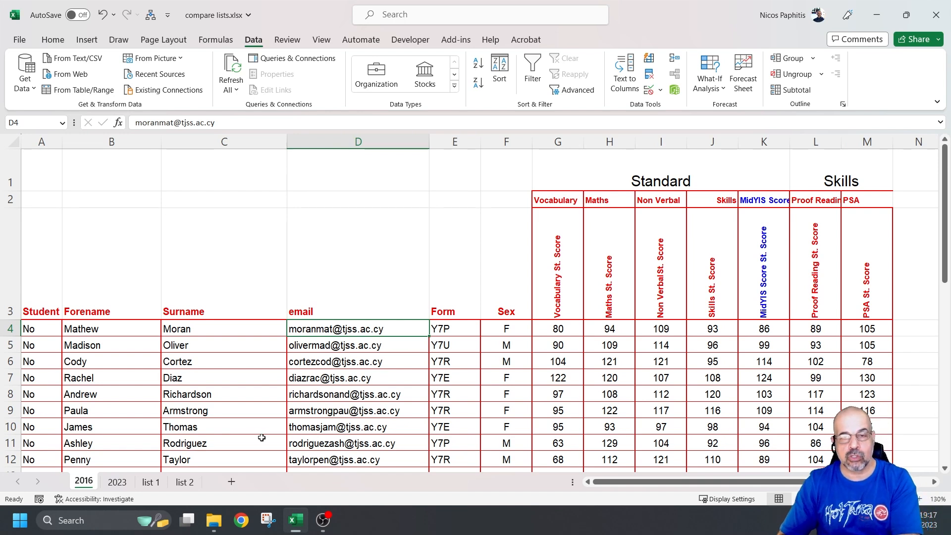
scroll(240, 389, down, 3)
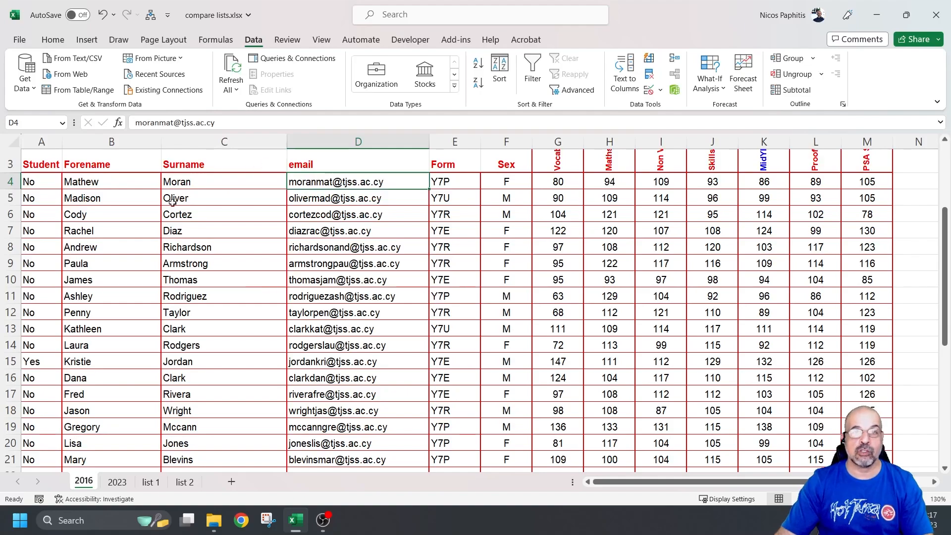
scroll(430, 284, up, 1)
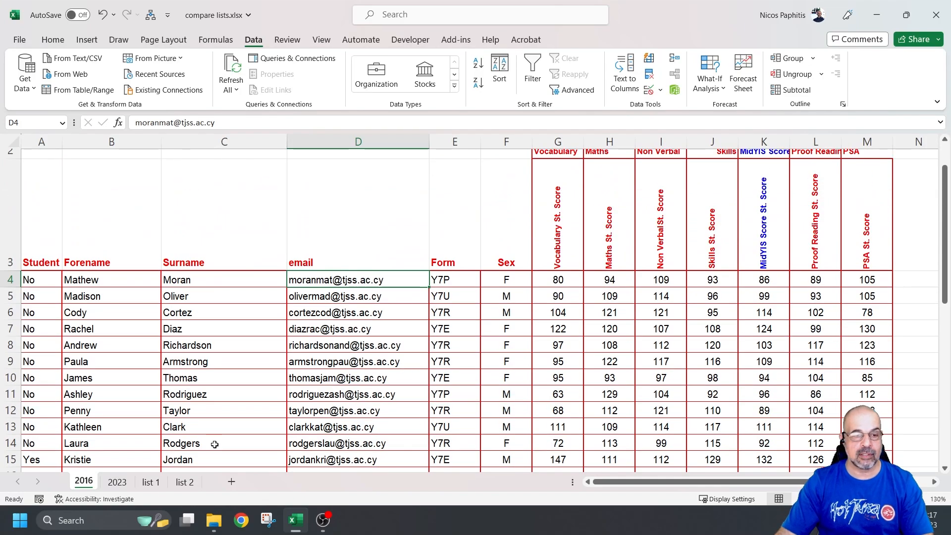
click(118, 483)
scroll(248, 327, down, 3)
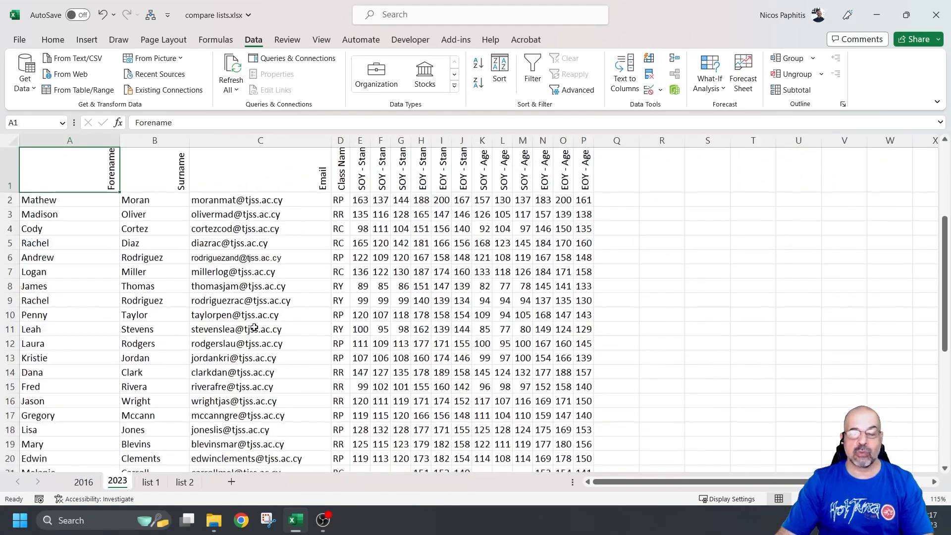
scroll(257, 338, up, 1)
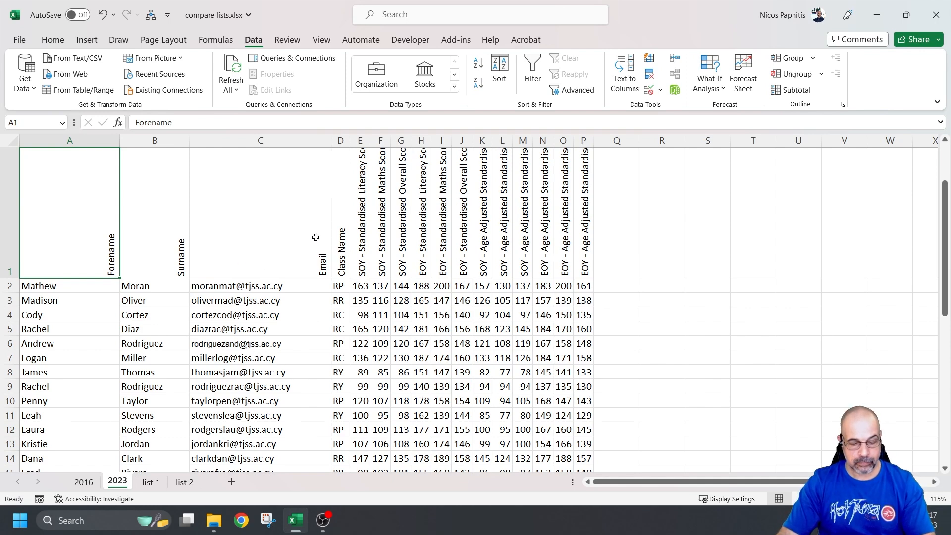
click(299, 139)
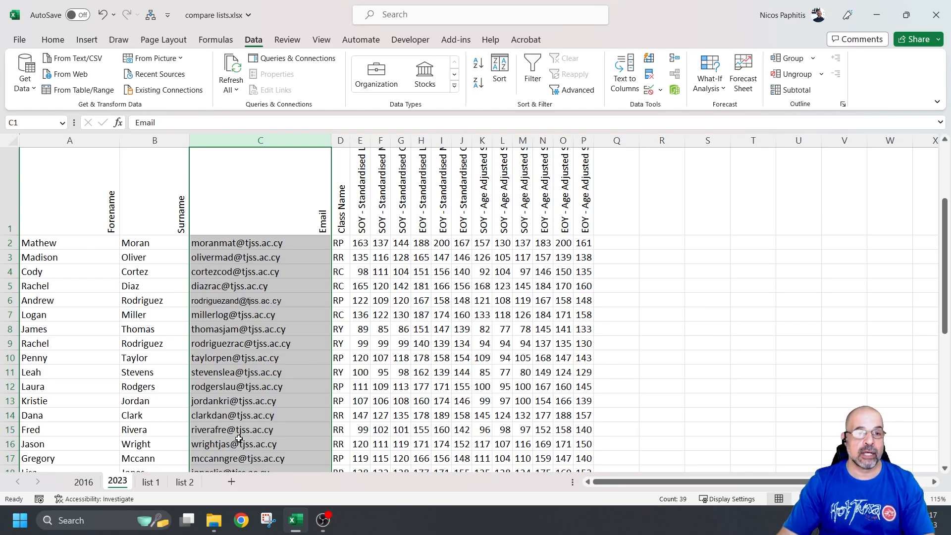
click(151, 246)
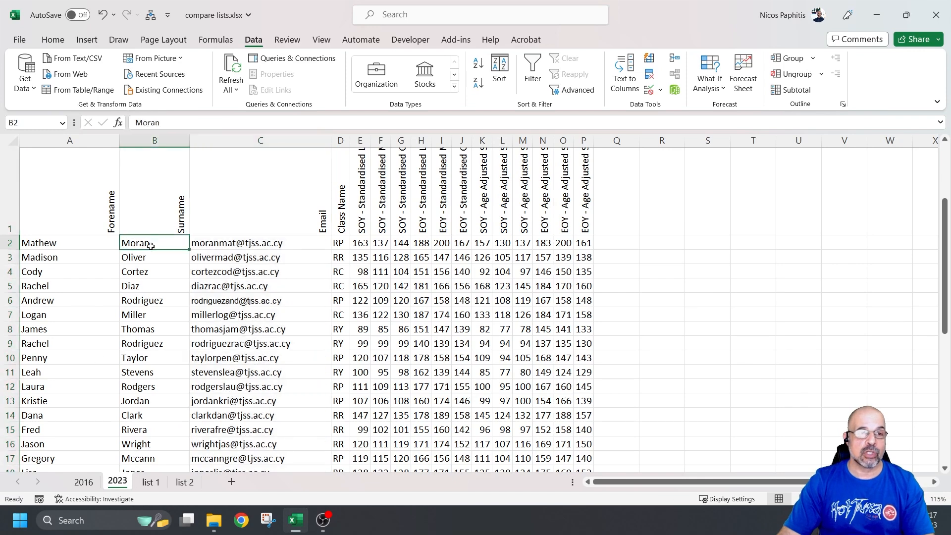
click(90, 243)
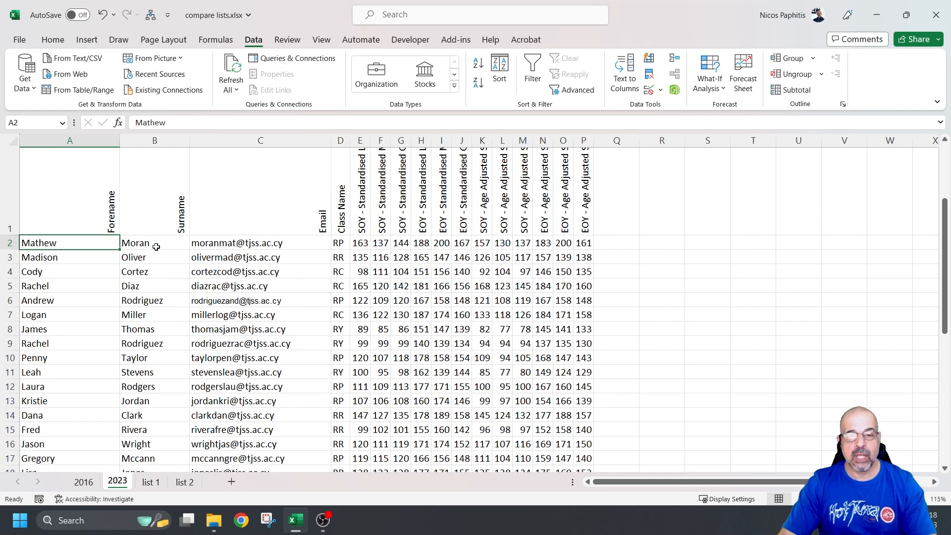
click(212, 247)
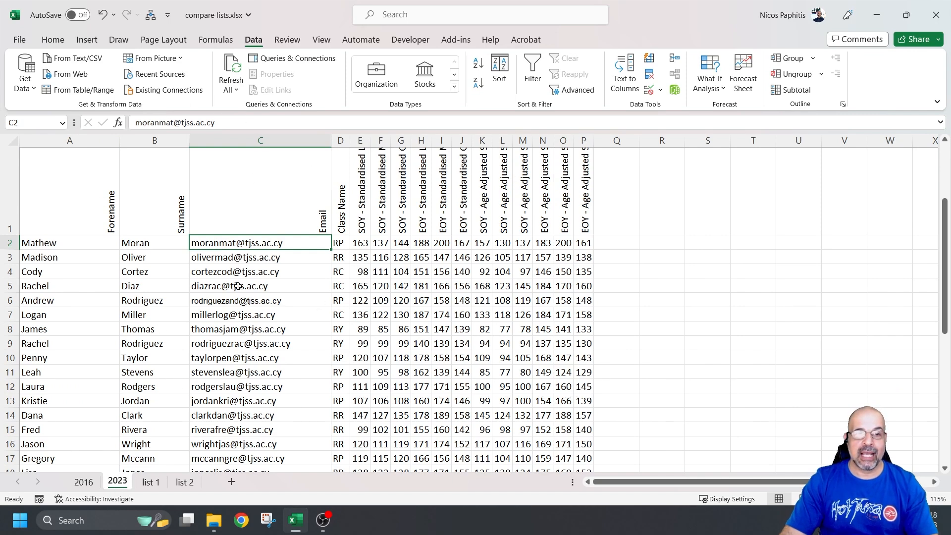
click(84, 482)
scroll(282, 319, down, 5)
scroll(282, 320, up, 5)
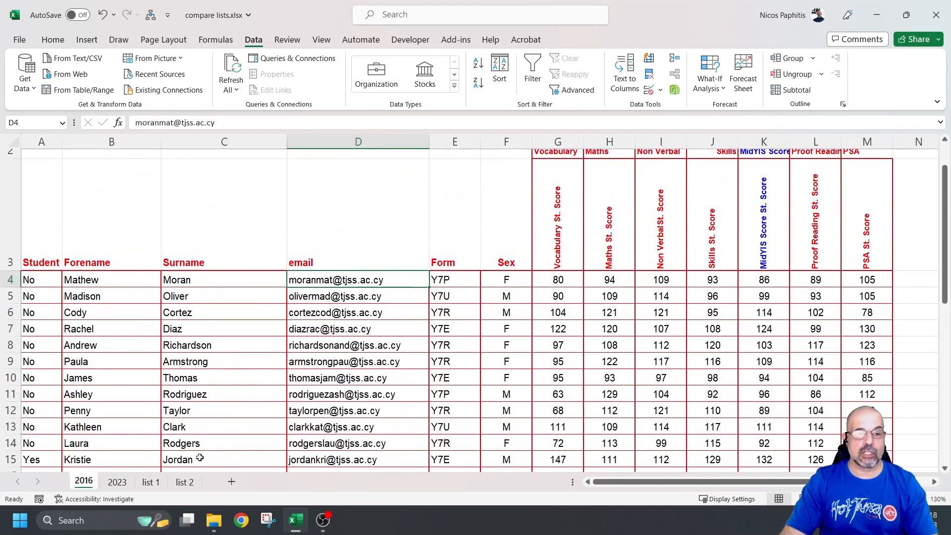
click(116, 482)
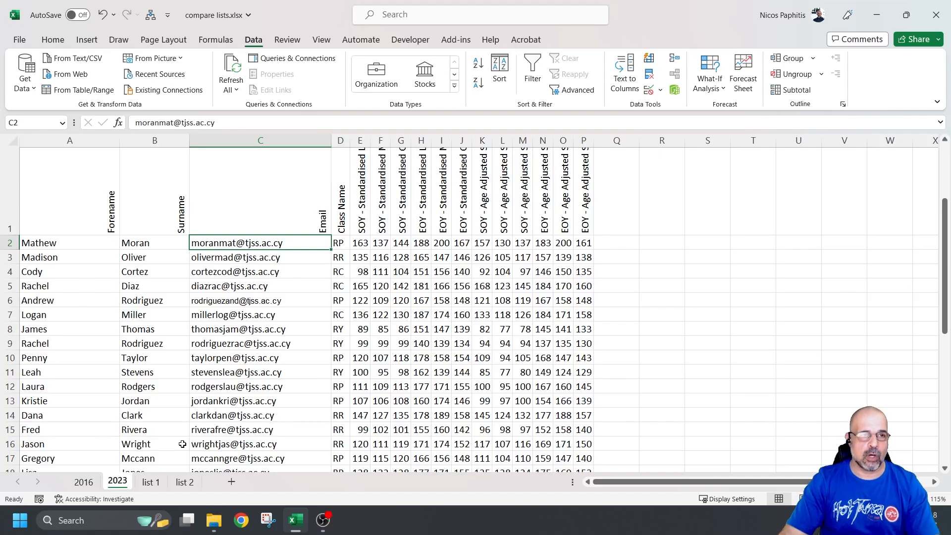
Step: Insert a new column A headed 'Check' on the 2023 sheet, shorten row 1 and widen column A
click(82, 140)
right_click(80, 141)
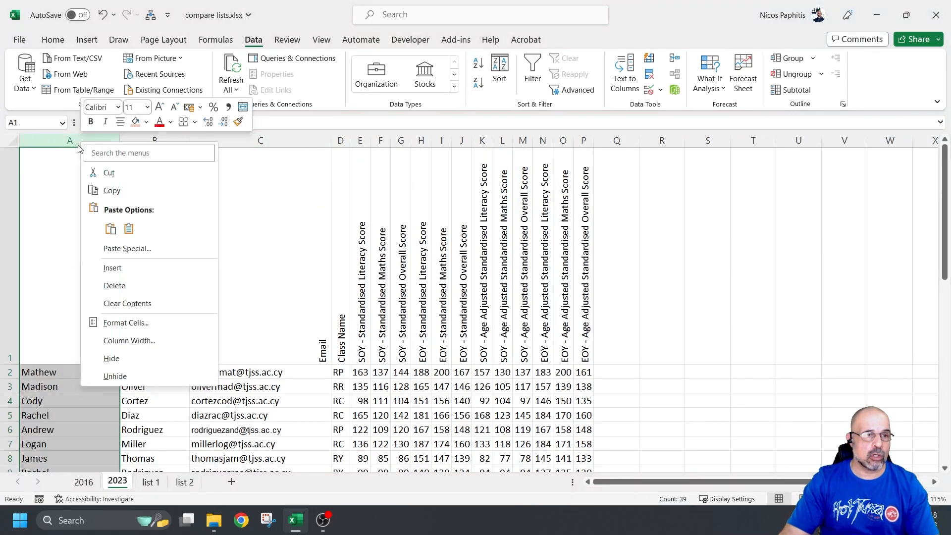
click(133, 270)
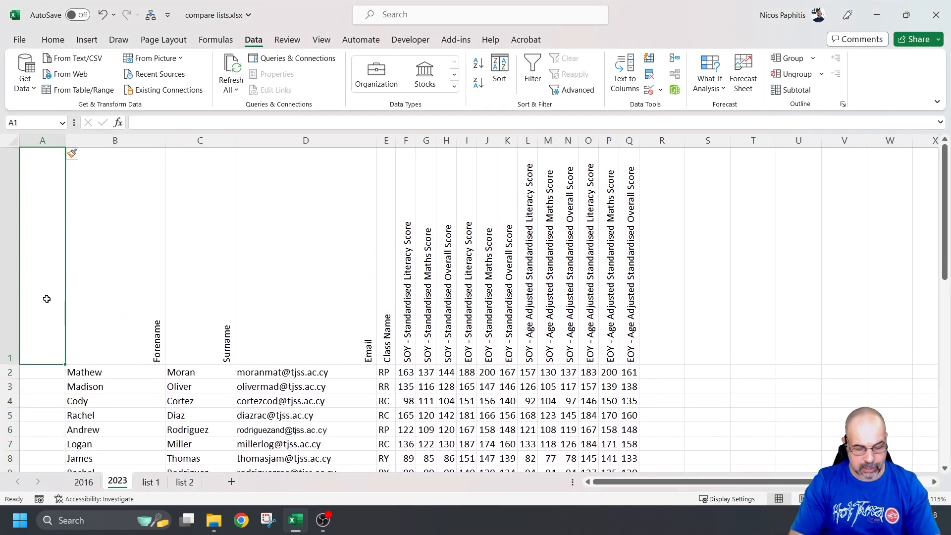
text(Check)
key(Return)
key(shift+space)
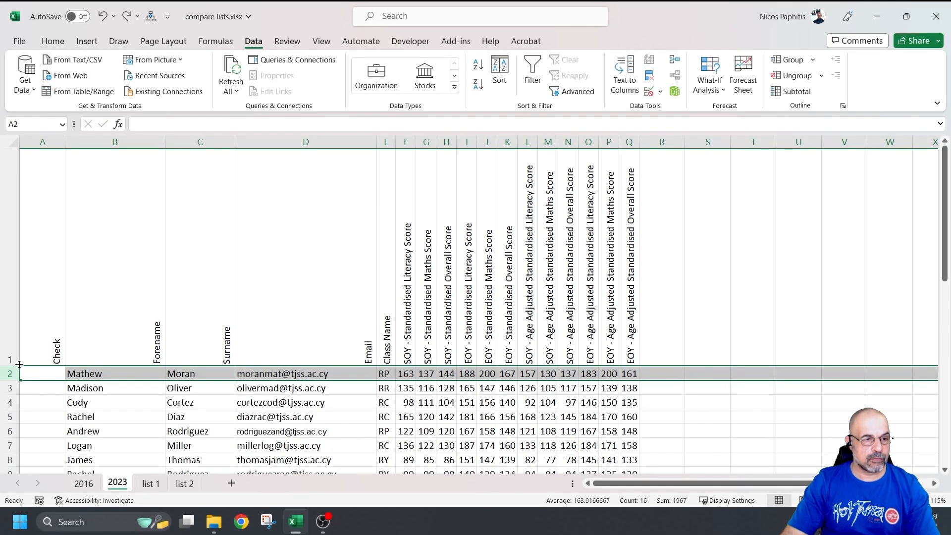
drag(18, 365, 18, 249)
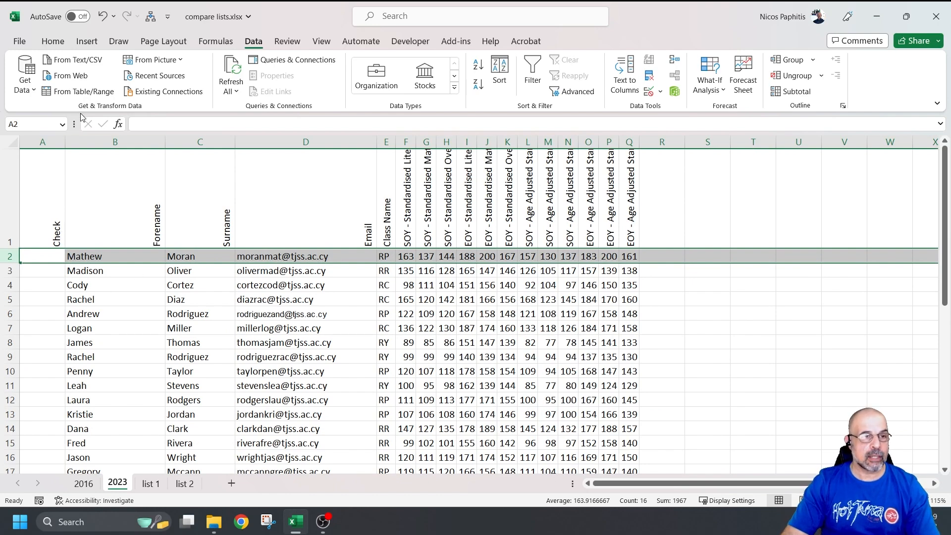
drag(65, 142, 266, 142)
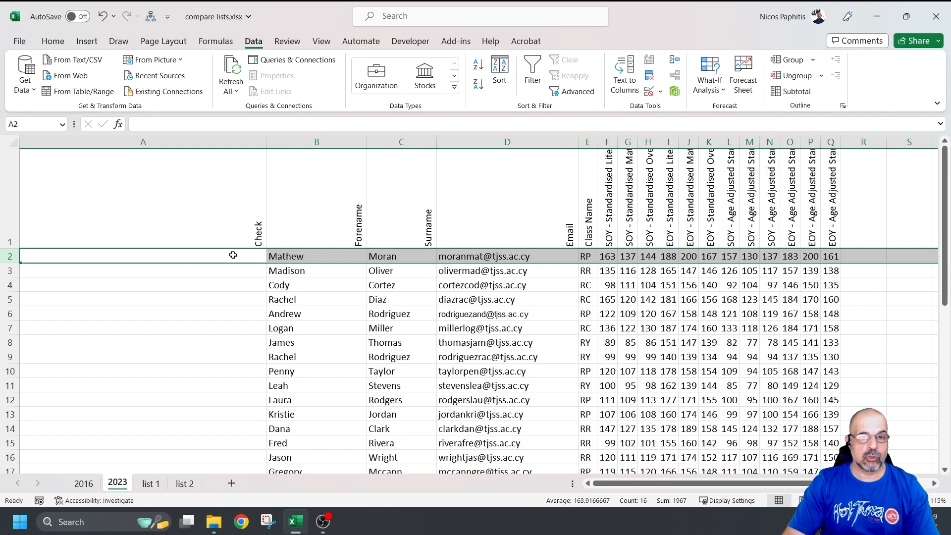
click(462, 256)
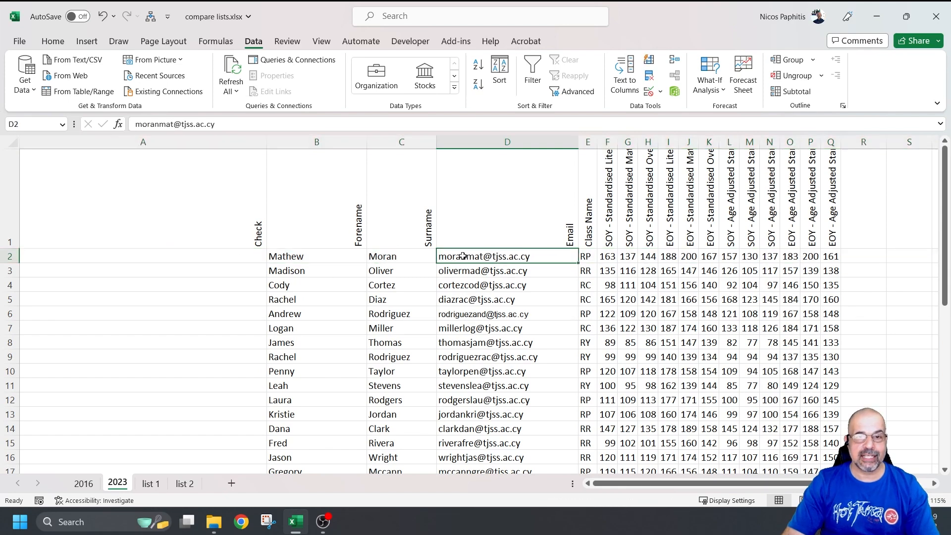
click(80, 485)
scroll(342, 284, down, 2)
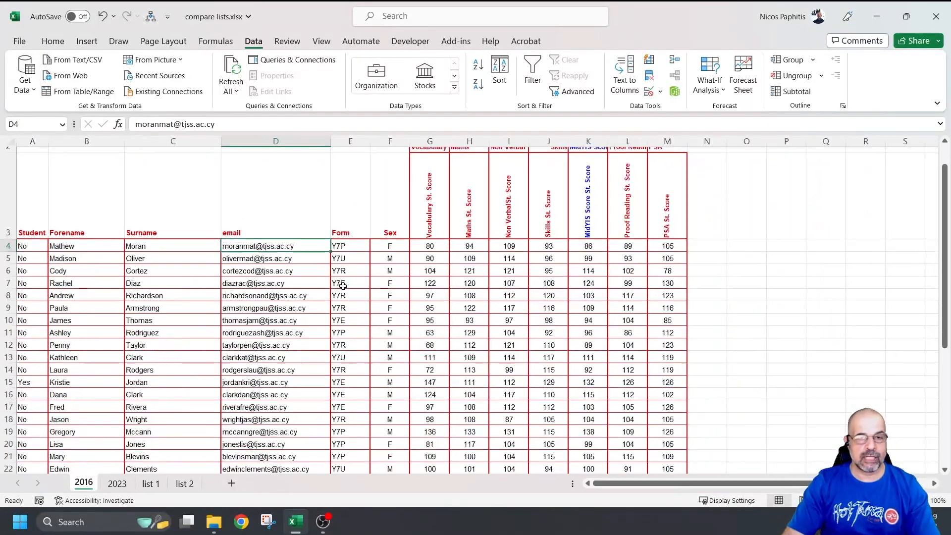
drag(307, 247, 303, 510)
scroll(267, 335, down, 4)
scroll(272, 317, up, 5)
click(303, 205)
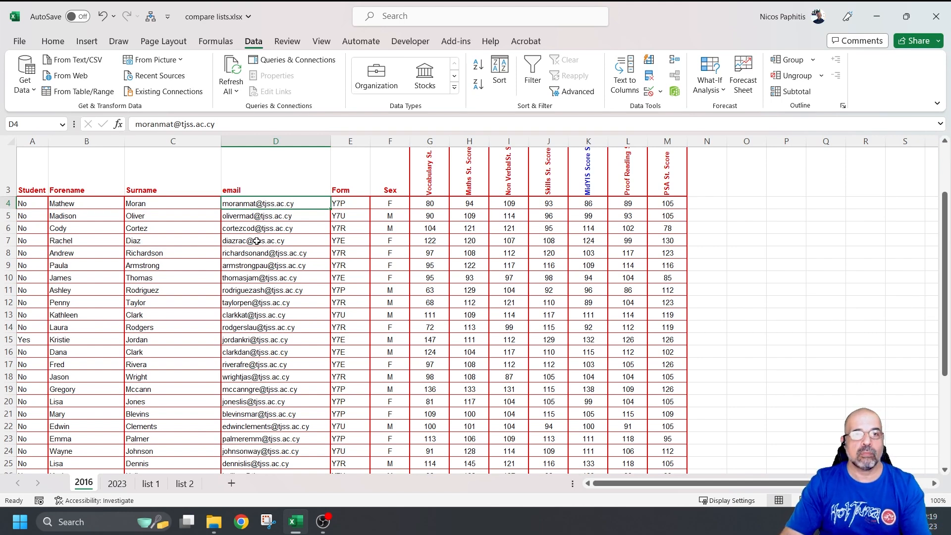
click(119, 483)
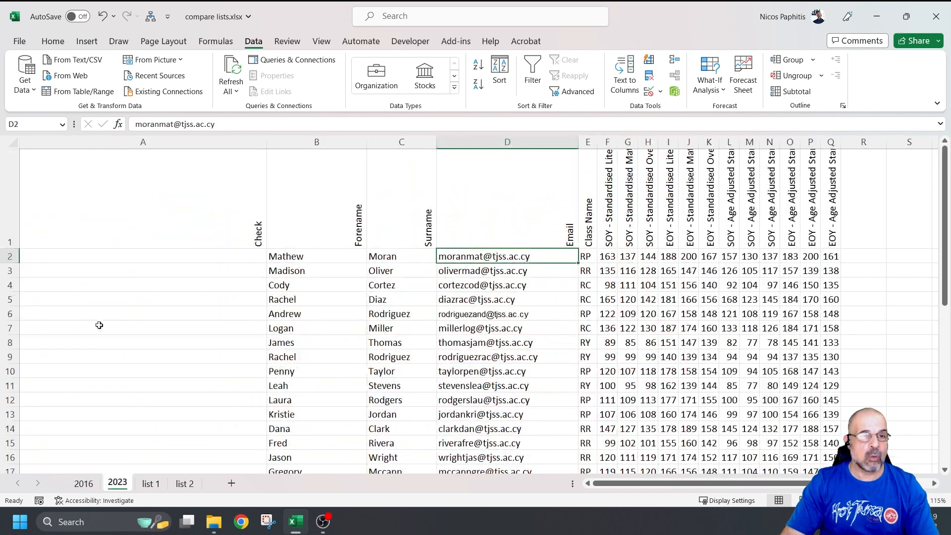
click(168, 260)
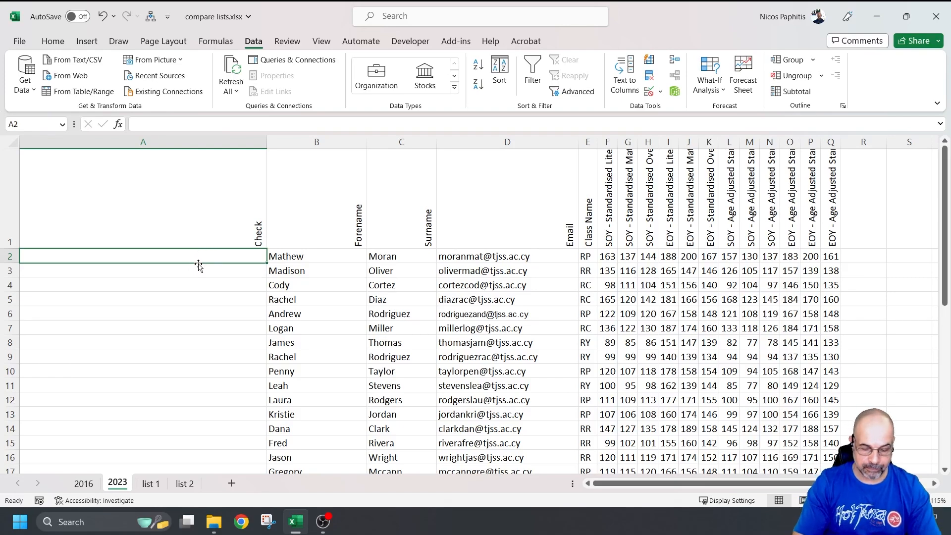
Step: Begin =xlookup( in A2 using D2's email as the lookup value
text(=)
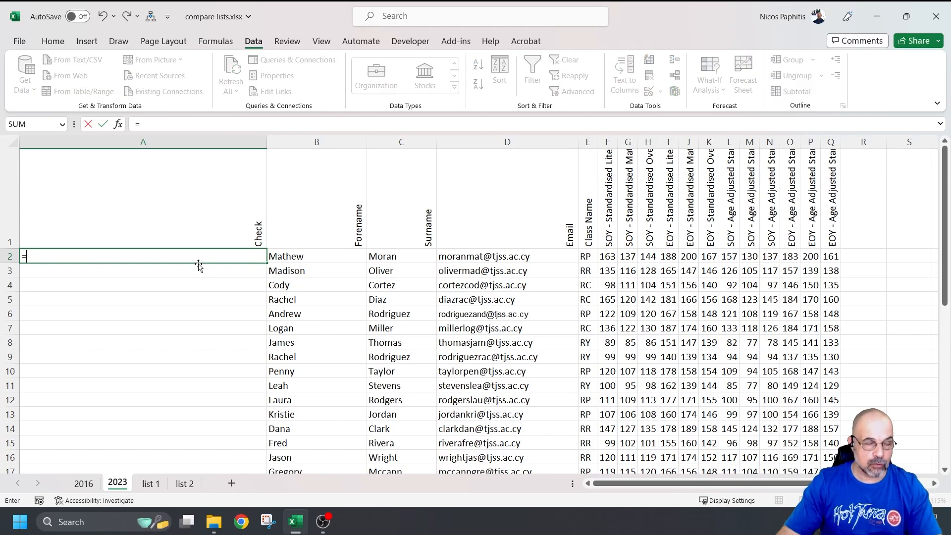
key(Escape)
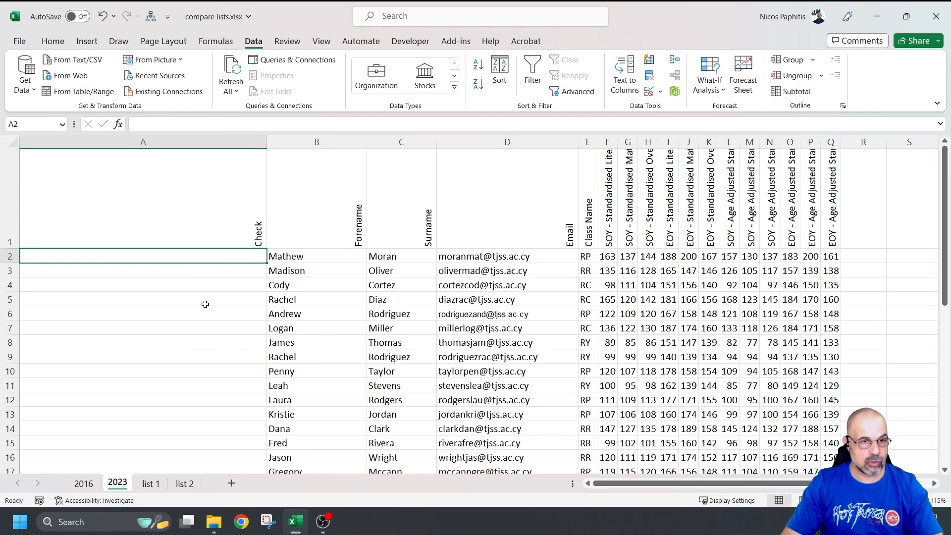
ctrl+scroll(201, 318, up, 2)
scroll(203, 321, down, 1)
scroll(204, 321, up, 2)
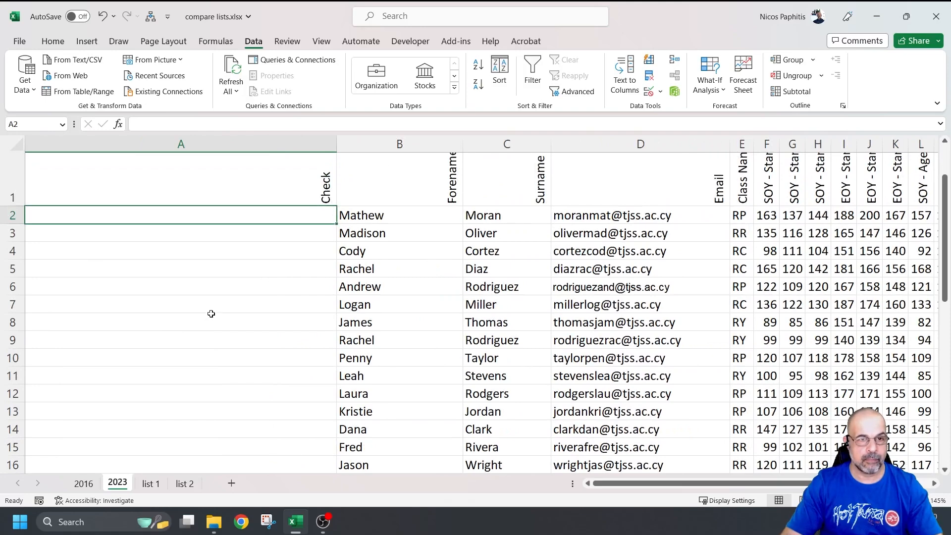
text(=)
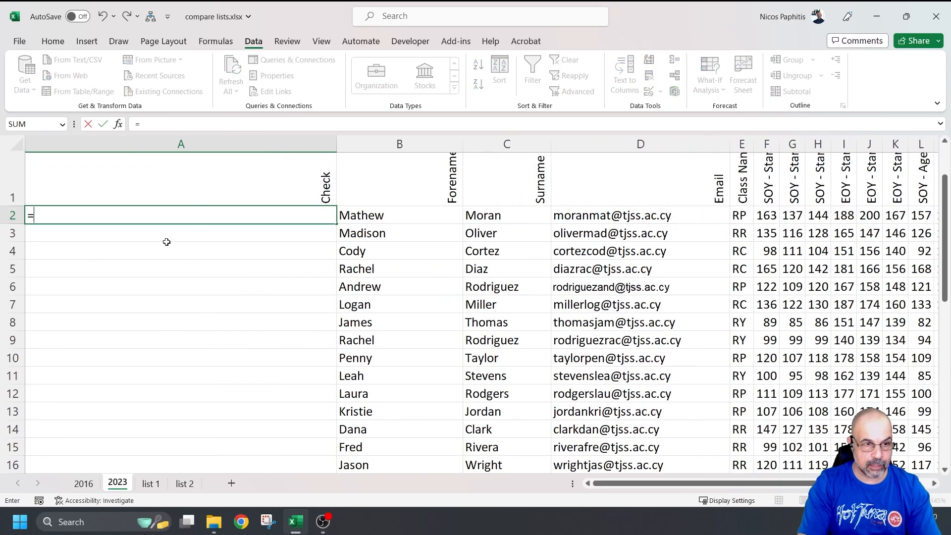
text(xloo)
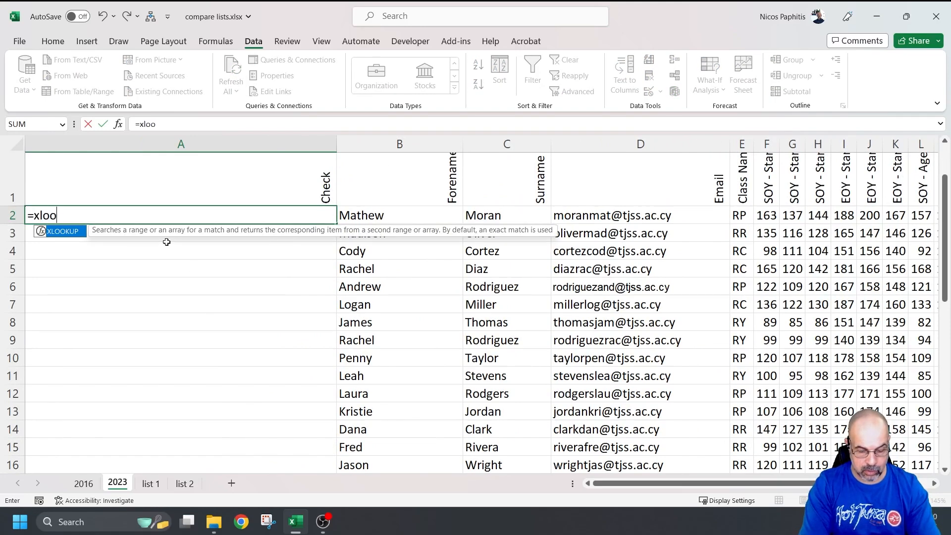
text(kup()
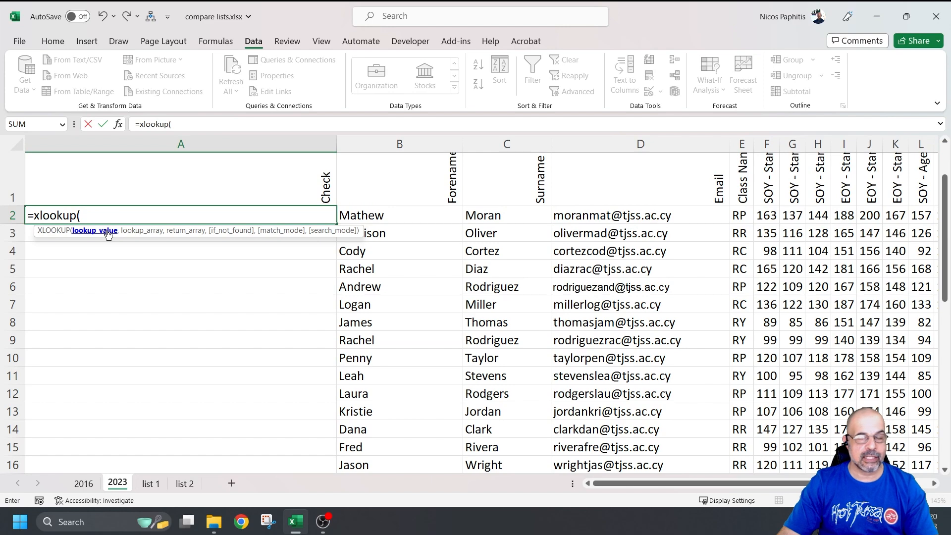
click(562, 216)
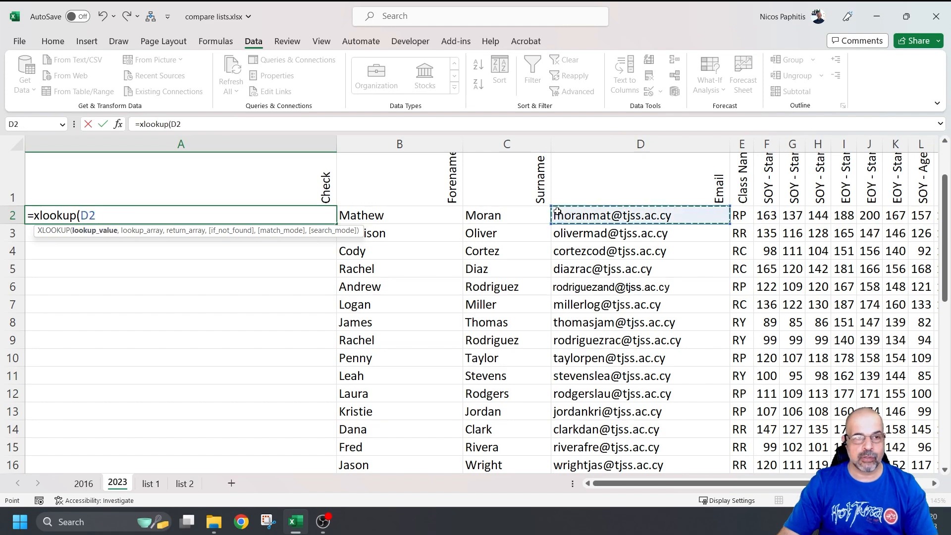
text(,)
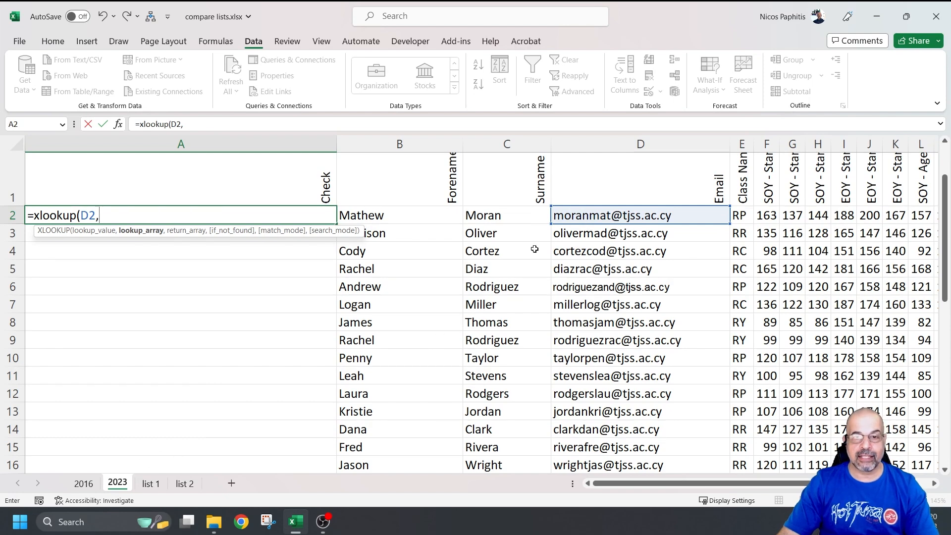
Step: Add the 2016 sheet's email range $D$4:$D$38 as the absolute lookup array
click(79, 483)
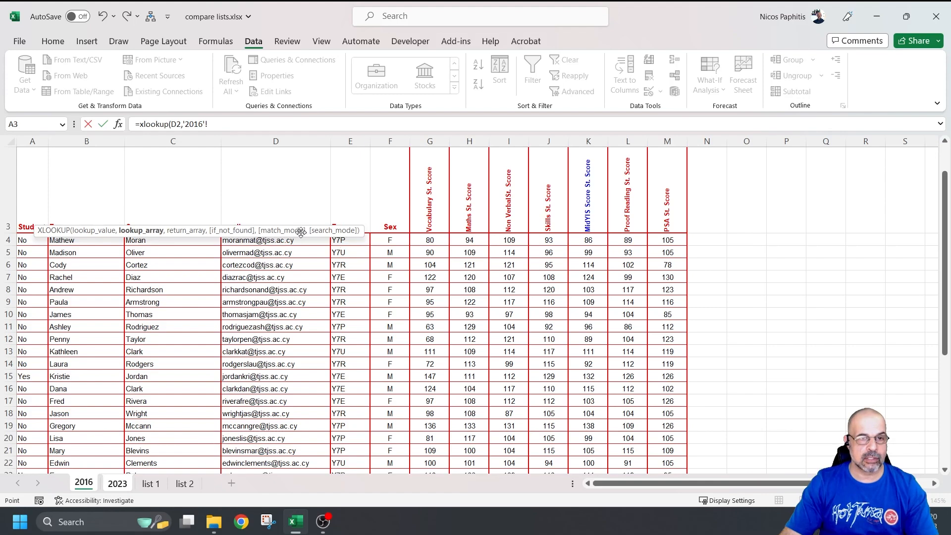
drag(300, 232, 273, 300)
drag(266, 237, 274, 490)
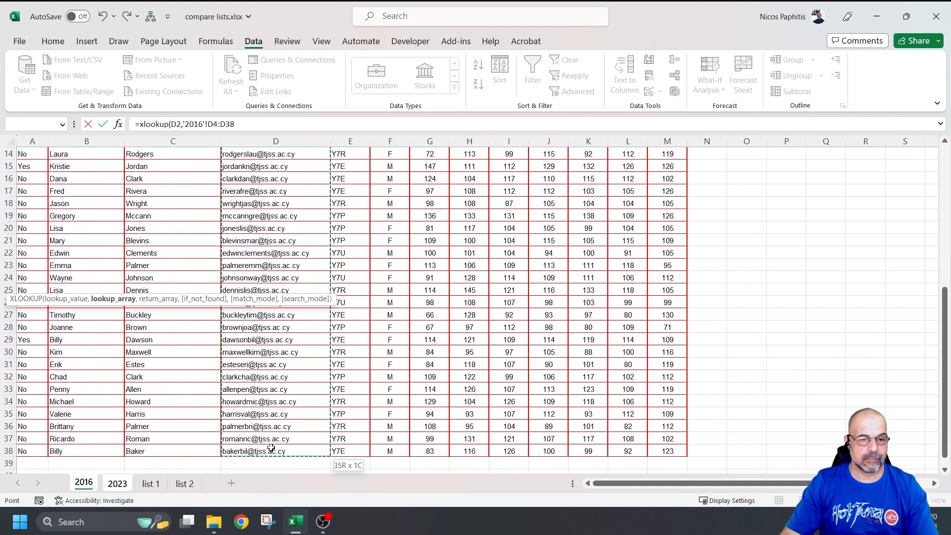
drag(271, 448, 270, 445)
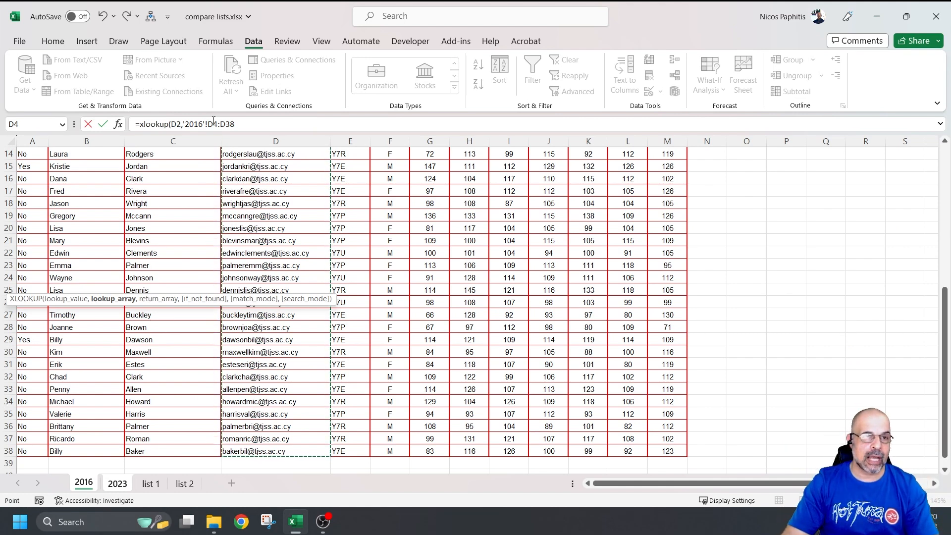
drag(214, 121, 222, 122)
key(F4)
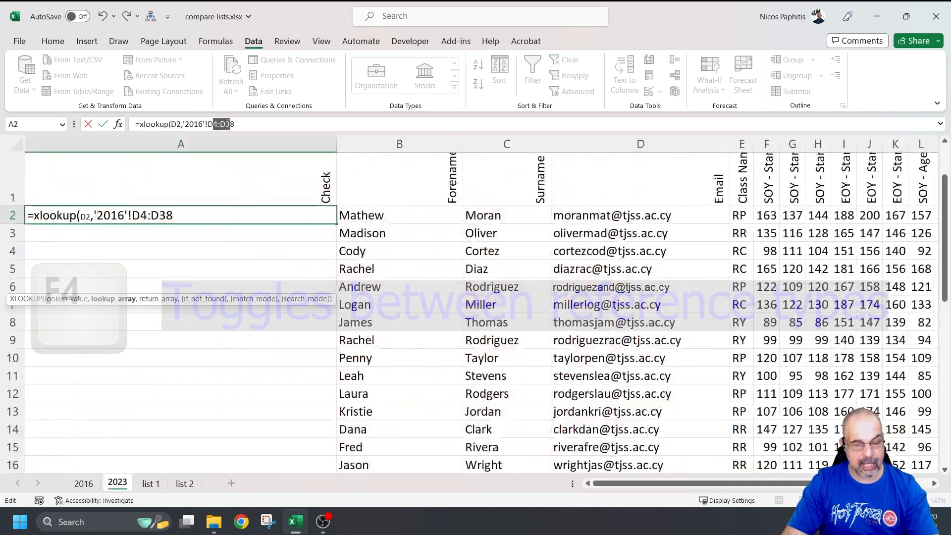
mouse_move(255, 133)
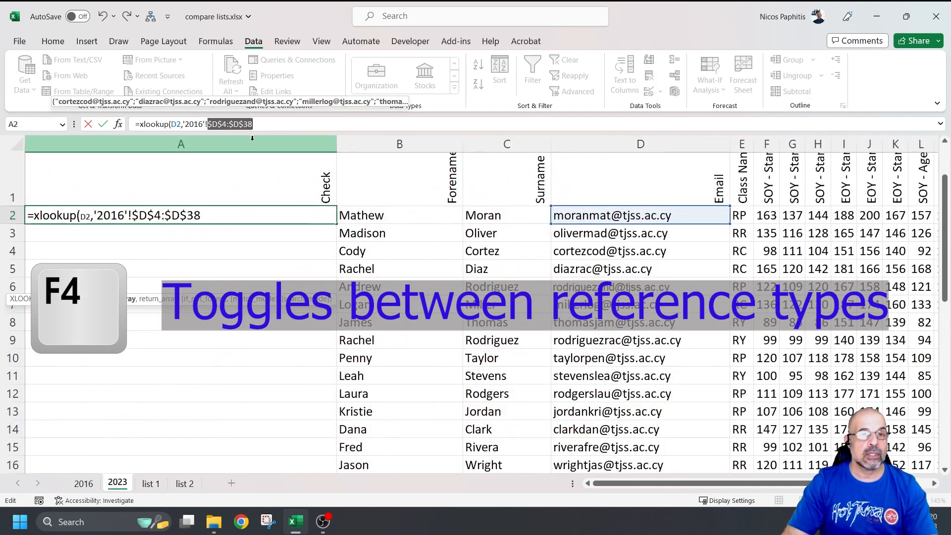
click(276, 125)
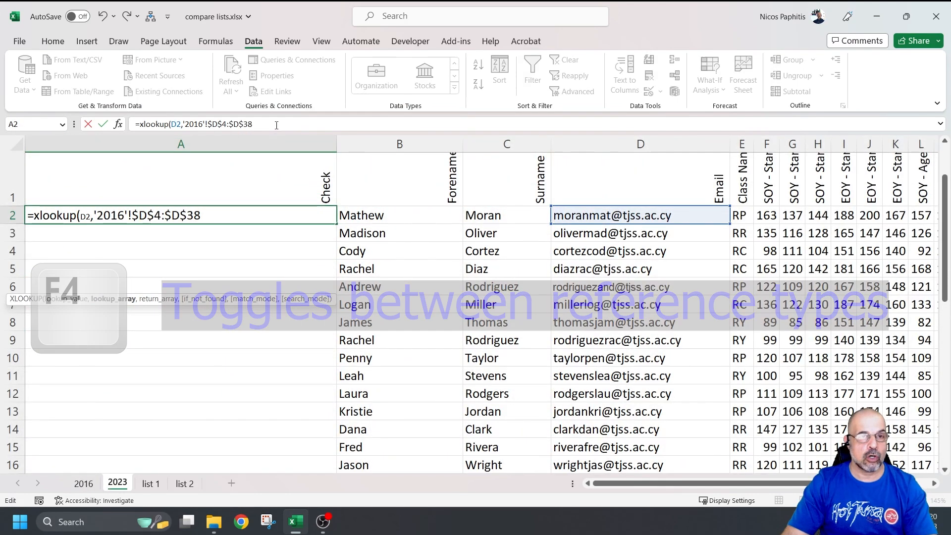
text(,)
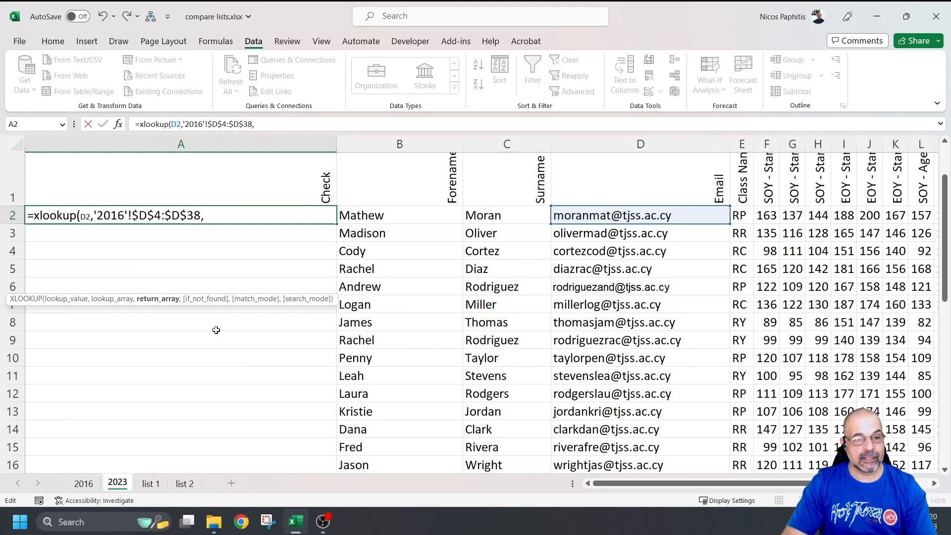
click(83, 483)
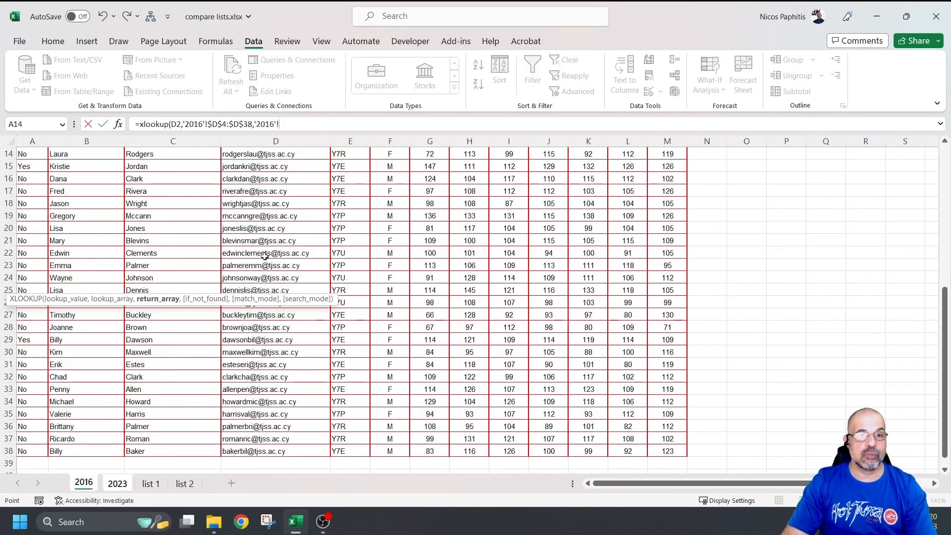
Step: Complete the XLOOKUP with return array '2016'!$D$4:$D$38, 1 if not found, and exact match
scroll(267, 248, up, 4)
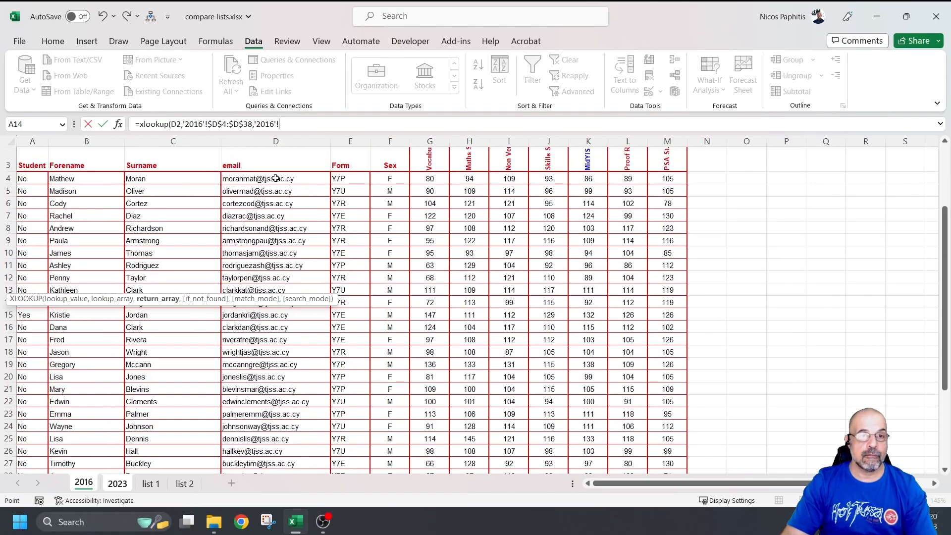
drag(277, 178, 293, 450)
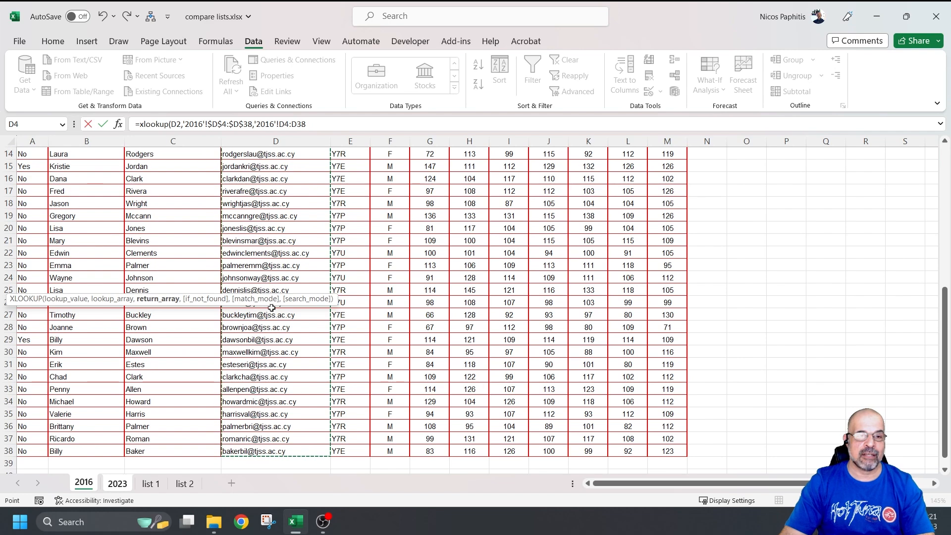
drag(278, 124, 302, 124)
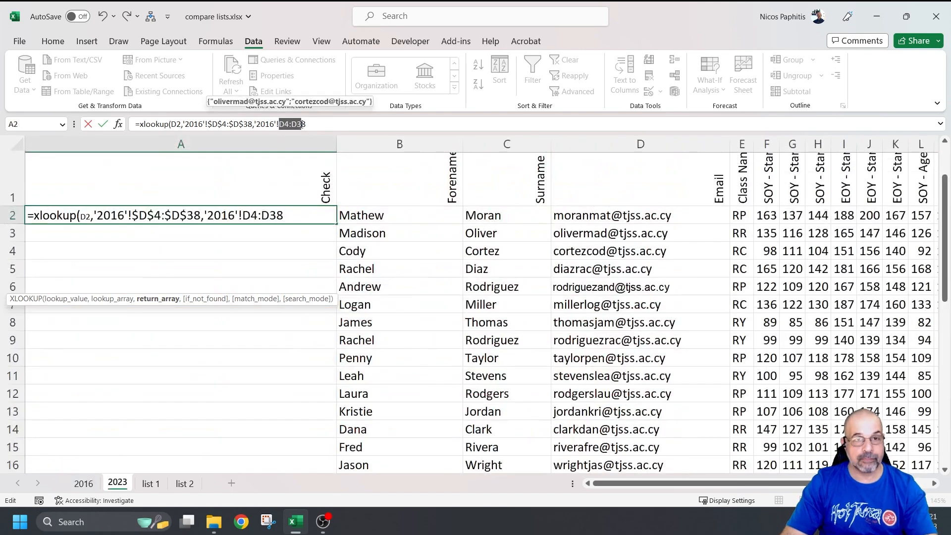
key(F4)
text(,)
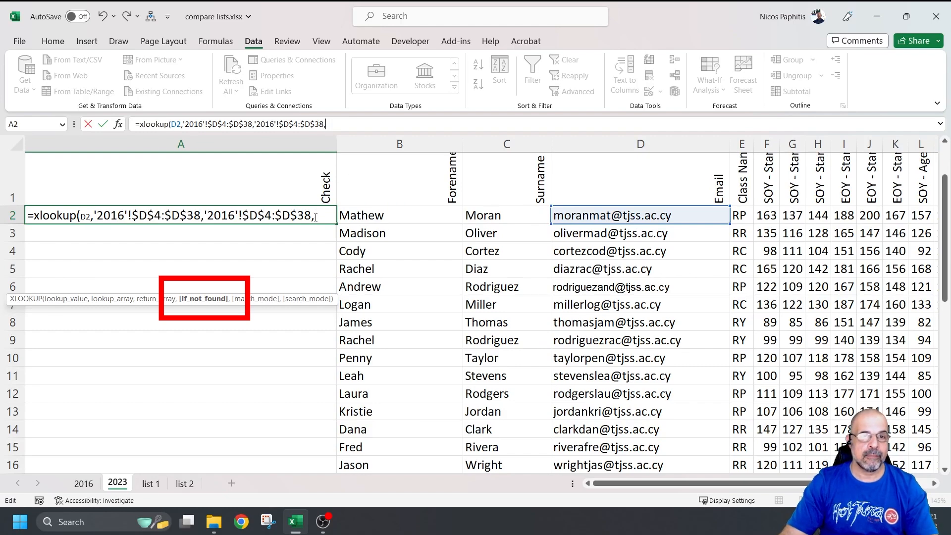
text(1,)
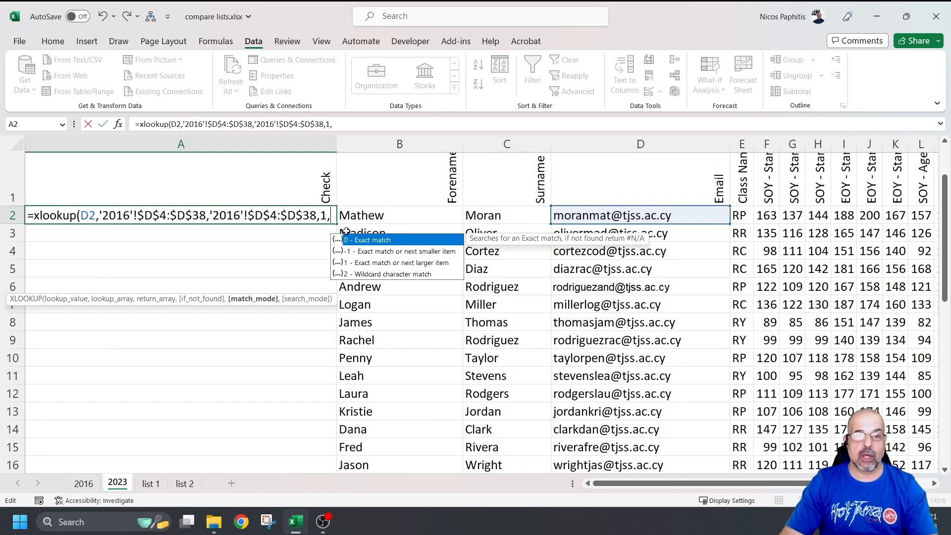
double_click(392, 241)
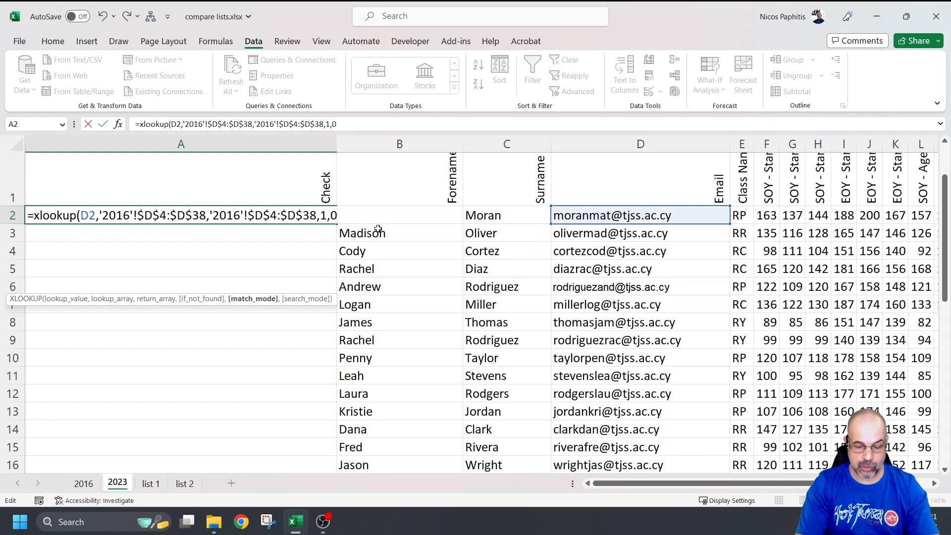
text())
key(Return)
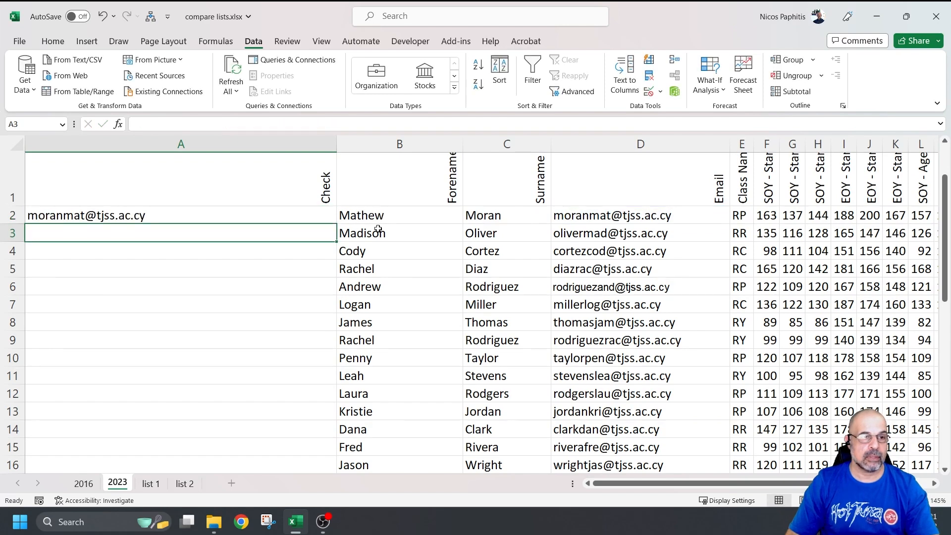
Step: Copy the A2 lookup formula down the Check column of the 2023 sheet
click(616, 219)
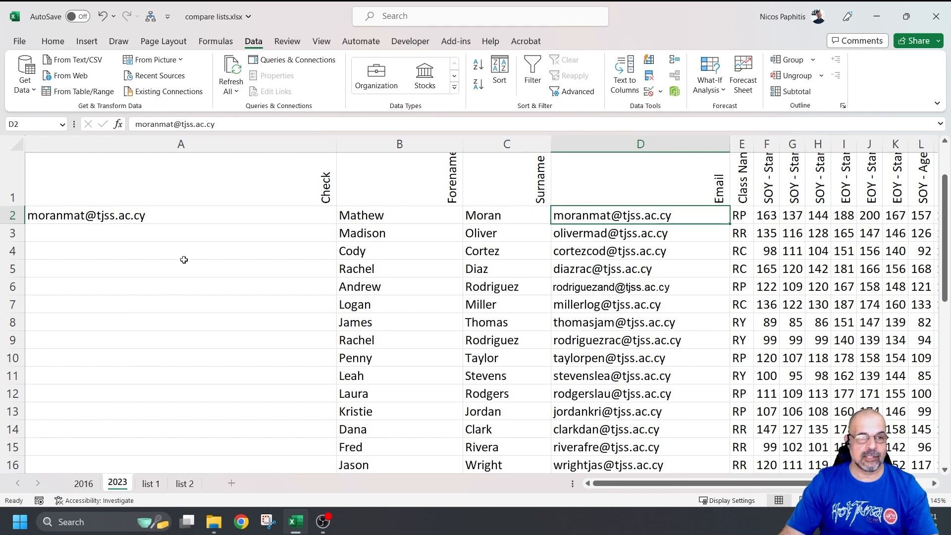
click(186, 217)
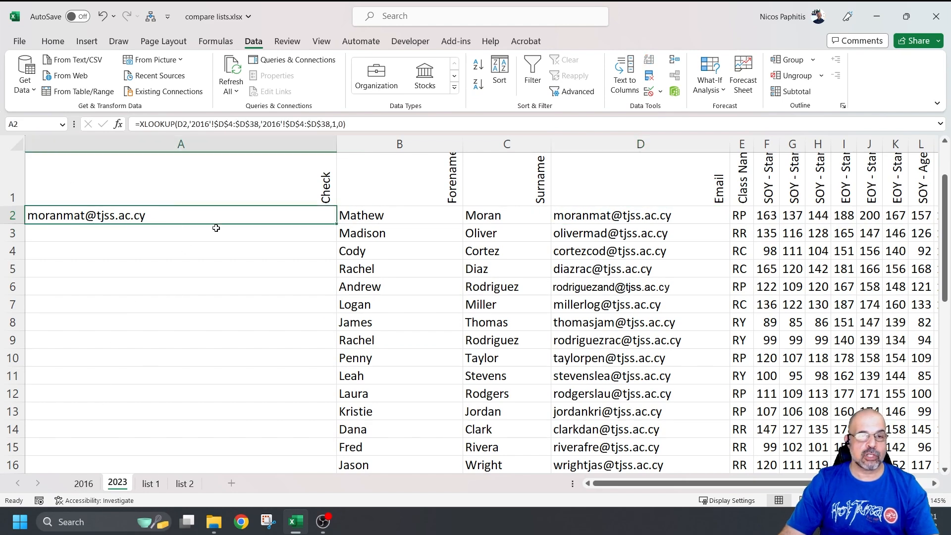
double_click(338, 223)
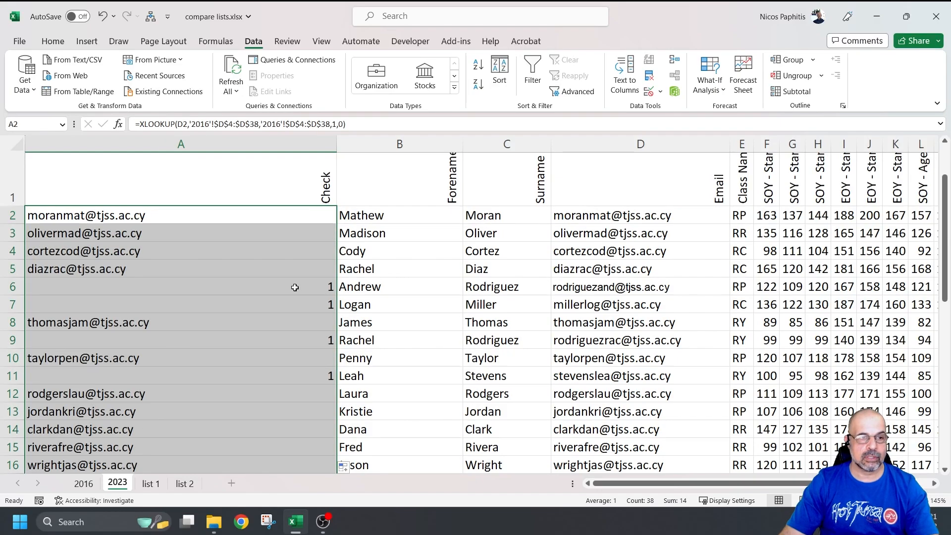
scroll(270, 320, down, 7)
scroll(263, 328, down, 2)
scroll(263, 327, up, 3)
scroll(263, 327, down, 3)
scroll(263, 329, up, 2)
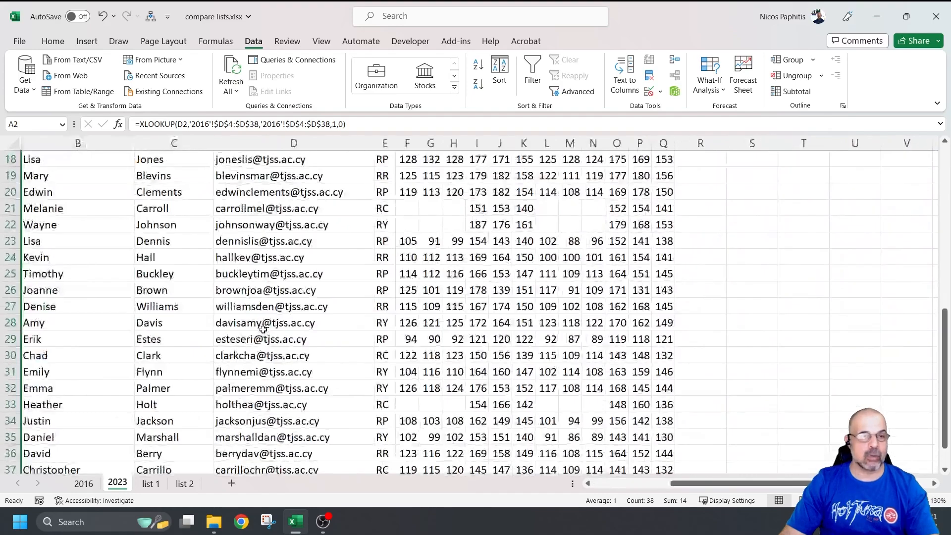
scroll(314, 329, left, 3)
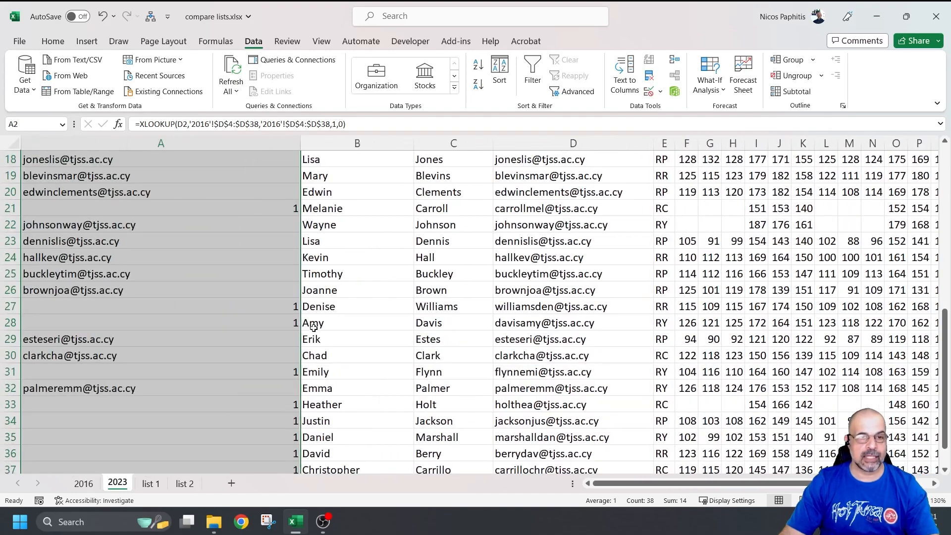
Step: Review rows returning 1 against the 2016 sheet, marking the unmatched entries in rows 6–7
click(281, 311)
click(279, 321)
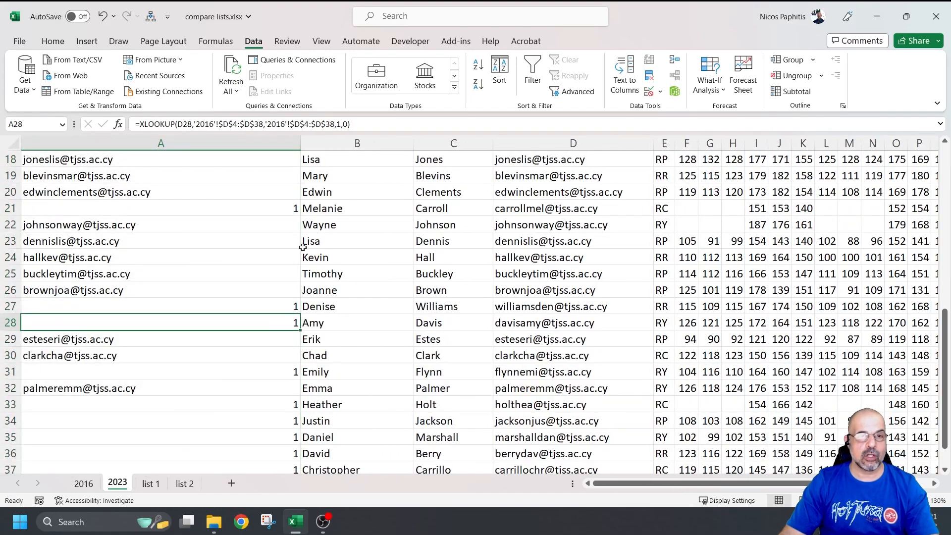
click(275, 201)
scroll(271, 248, up, 6)
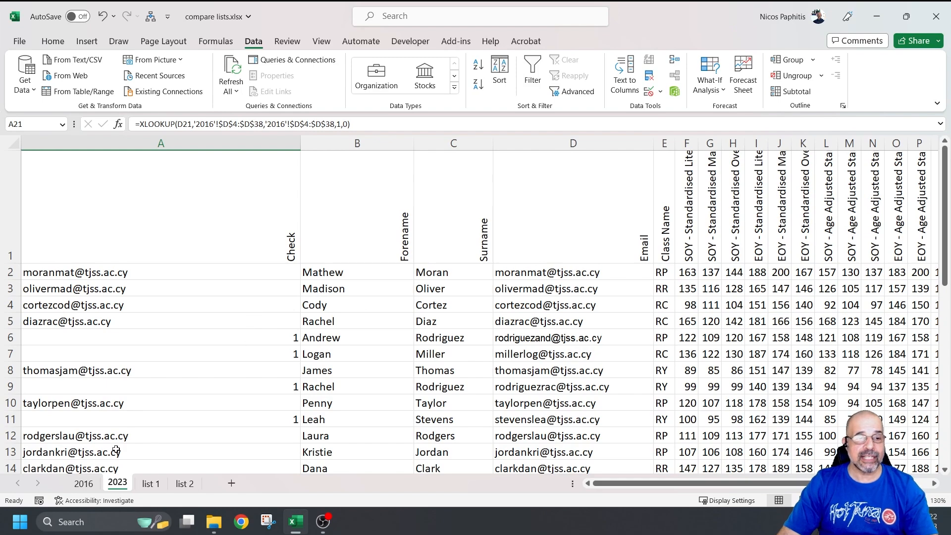
click(84, 484)
scroll(151, 346, up, 5)
scroll(146, 366, down, 3)
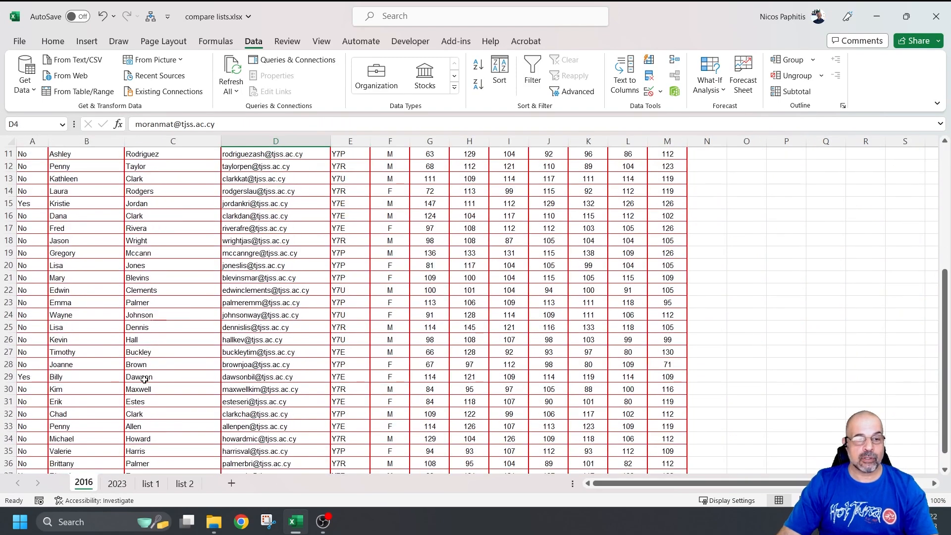
click(118, 484)
drag(48, 337, 329, 360)
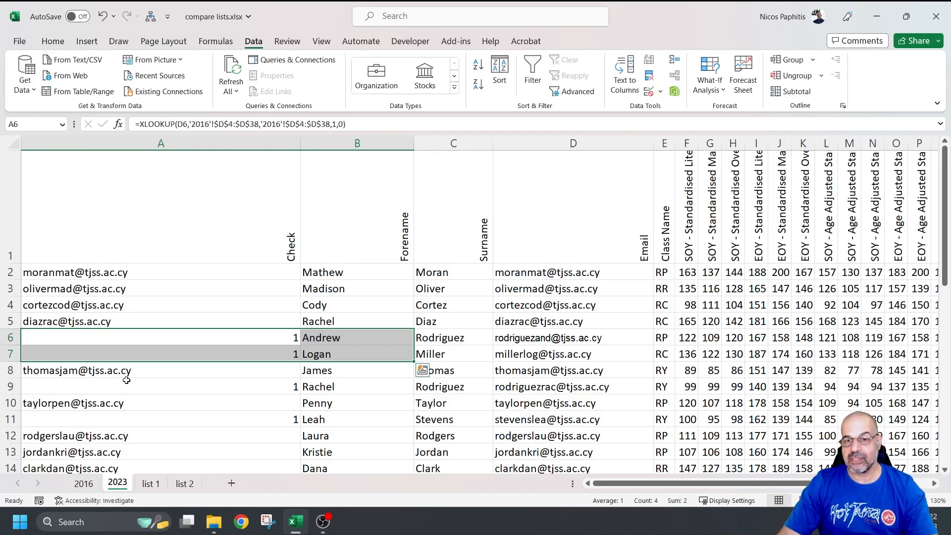
click(83, 484)
scroll(158, 304, up, 8)
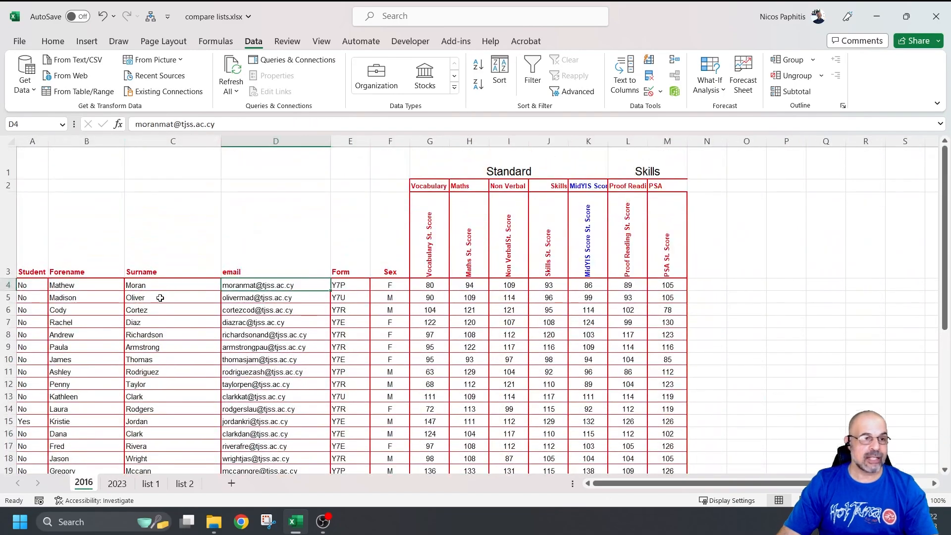
Step: Insert a new column A on the 2016 sheet with the heading 'Check' in A3
click(36, 141)
right_click(35, 140)
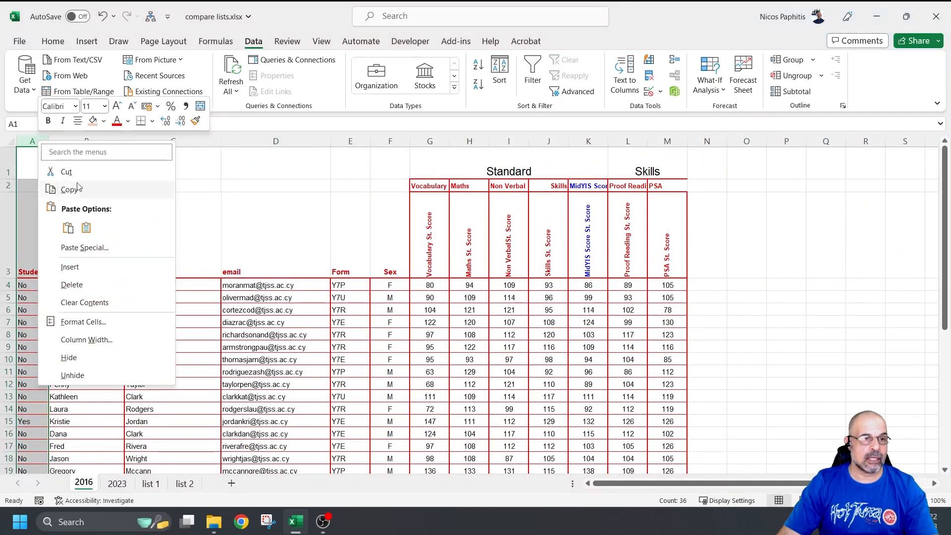
click(70, 267)
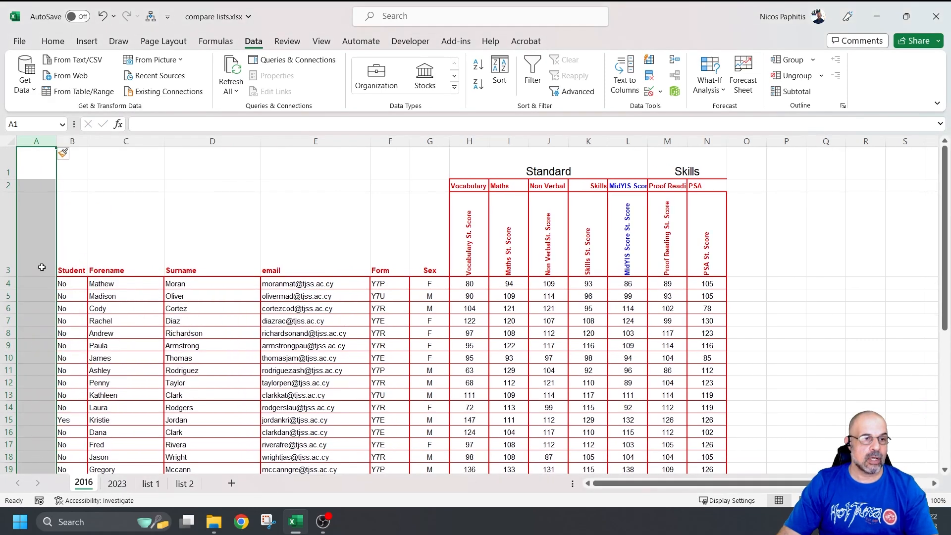
click(41, 267)
text(Check)
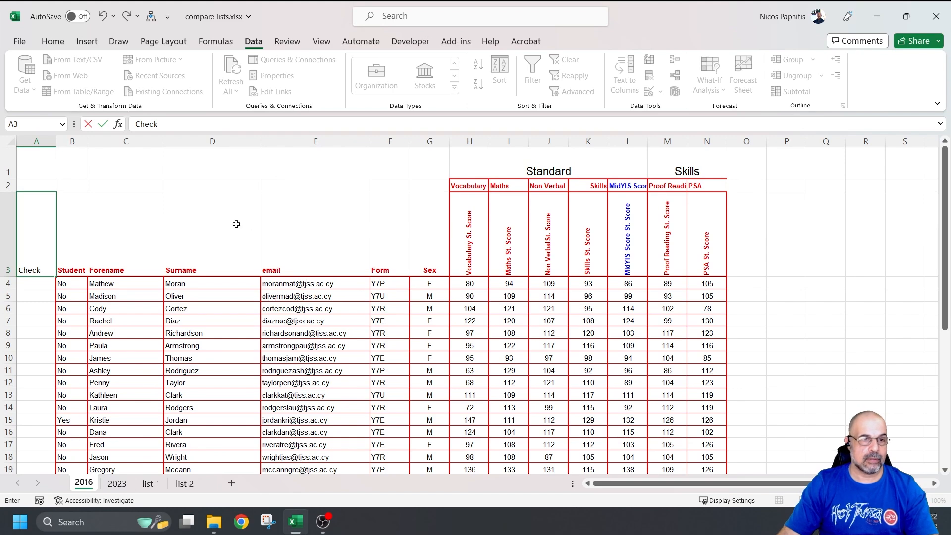
click(212, 271)
Step: Widen the new Check column A
scroll(213, 273, up, 4)
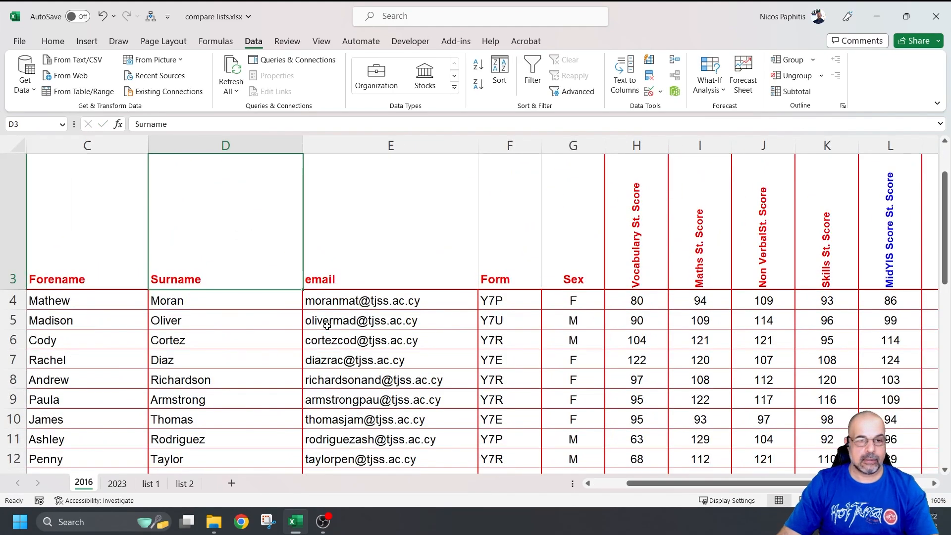
scroll(328, 330, up, 1)
scroll(322, 327, left, 2)
drag(86, 141, 313, 154)
scroll(224, 254, down, 2)
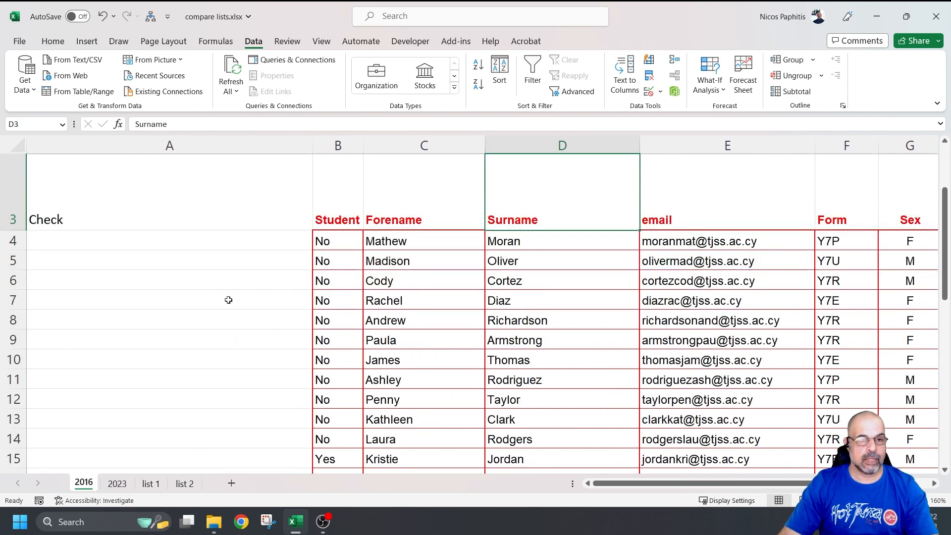
click(208, 237)
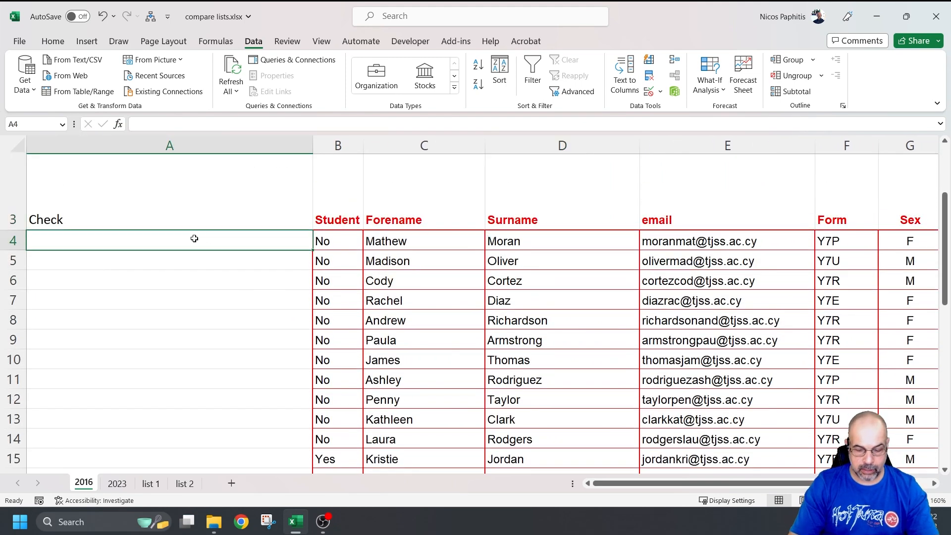
Step: Start an XLOOKUP in A4 with E4 as lookup value and absolute '2023'!$D$2:$D$39 as lookup range
text(=xloo)
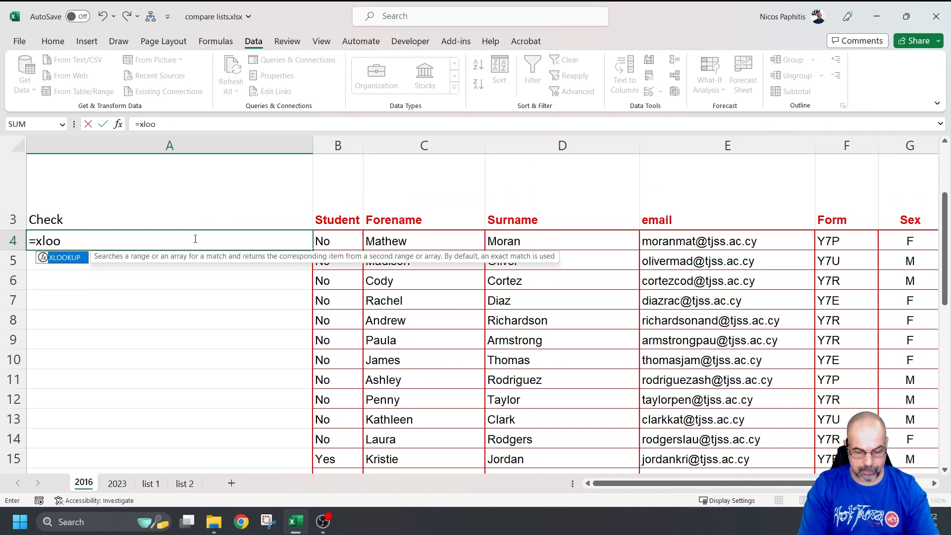
text(kup)
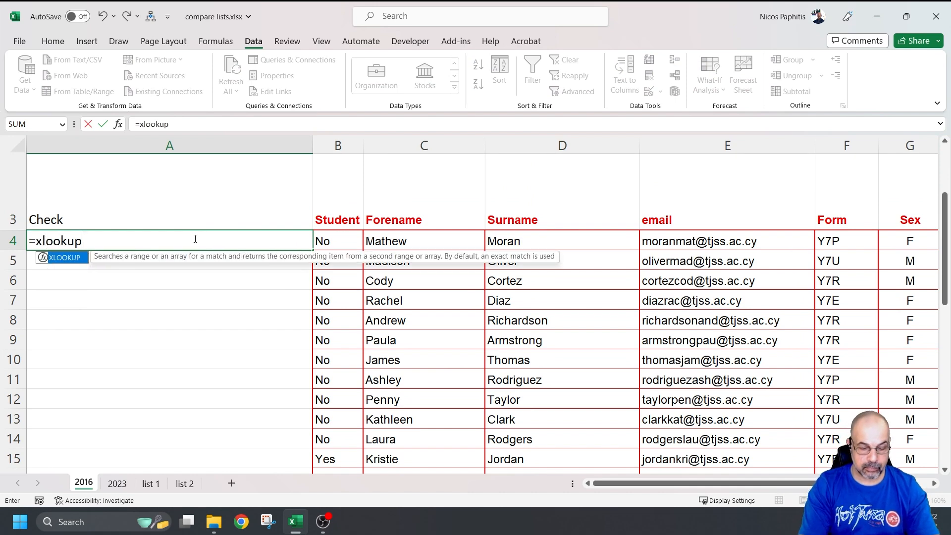
text(()
click(782, 234)
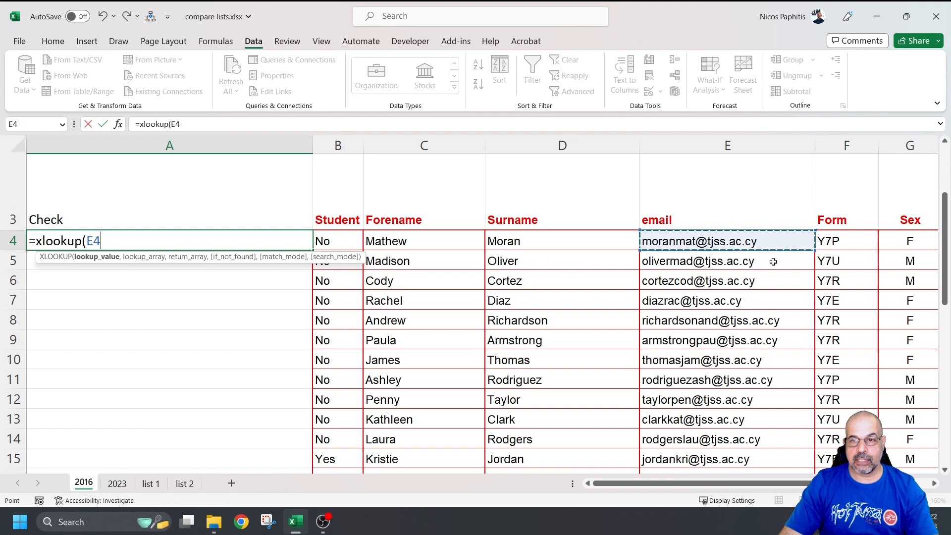
text(,)
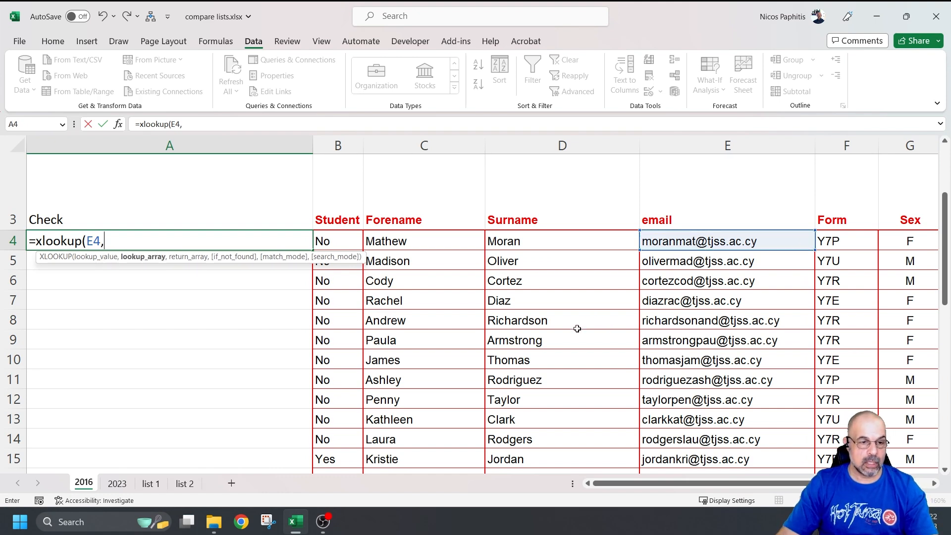
click(122, 481)
drag(540, 267, 546, 453)
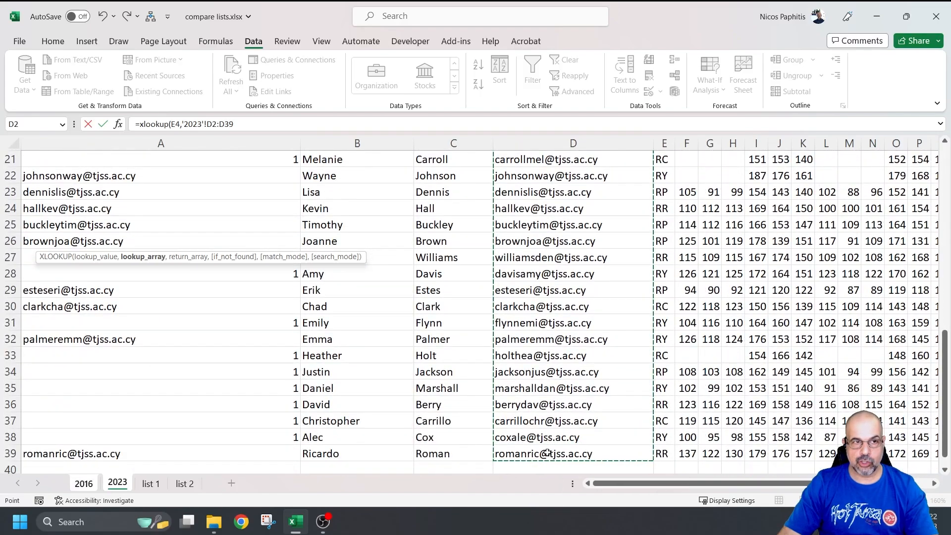
drag(212, 124, 232, 124)
key(F4)
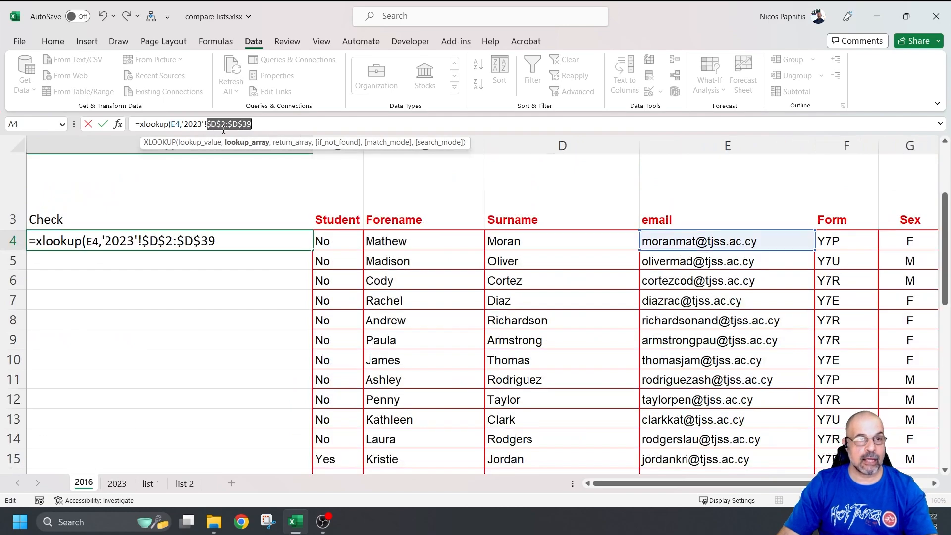
click(261, 124)
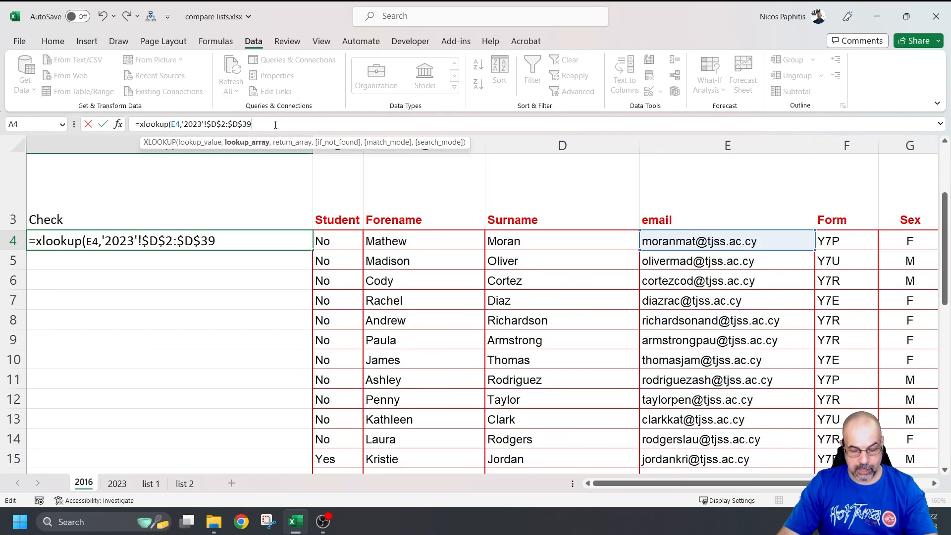
Step: Finish it with the absolute 2023 email return range, 1 if missing, exact match, then fill it down
text(,)
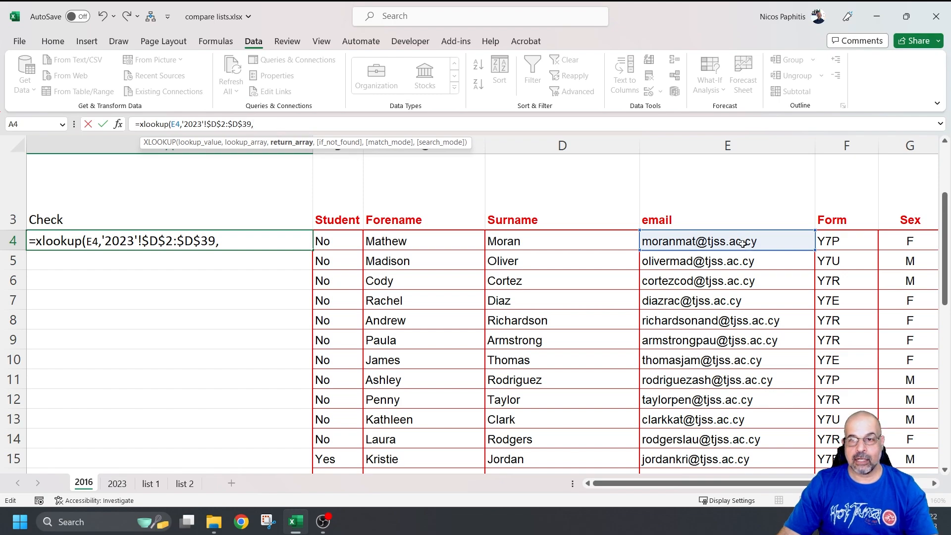
click(119, 484)
scroll(605, 258, up, 7)
drag(584, 276, 555, 457)
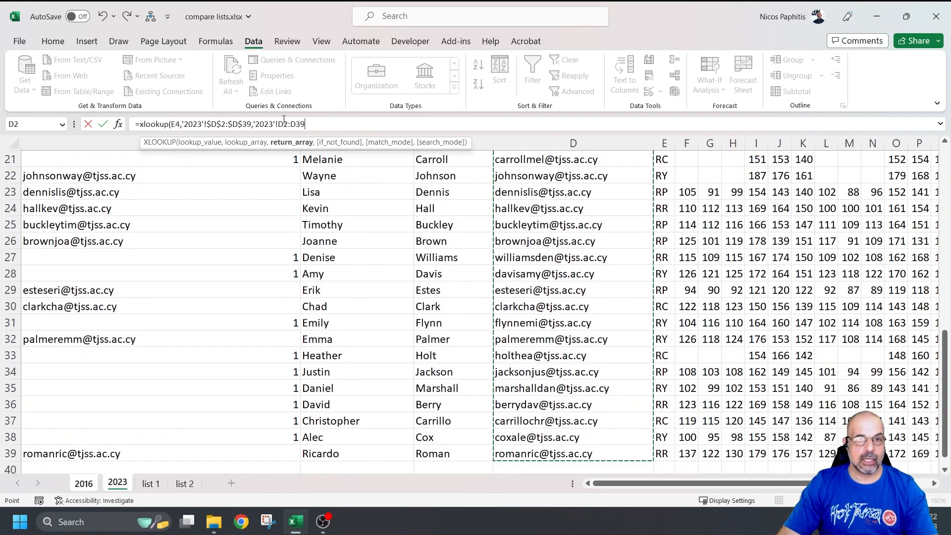
drag(283, 124, 303, 119)
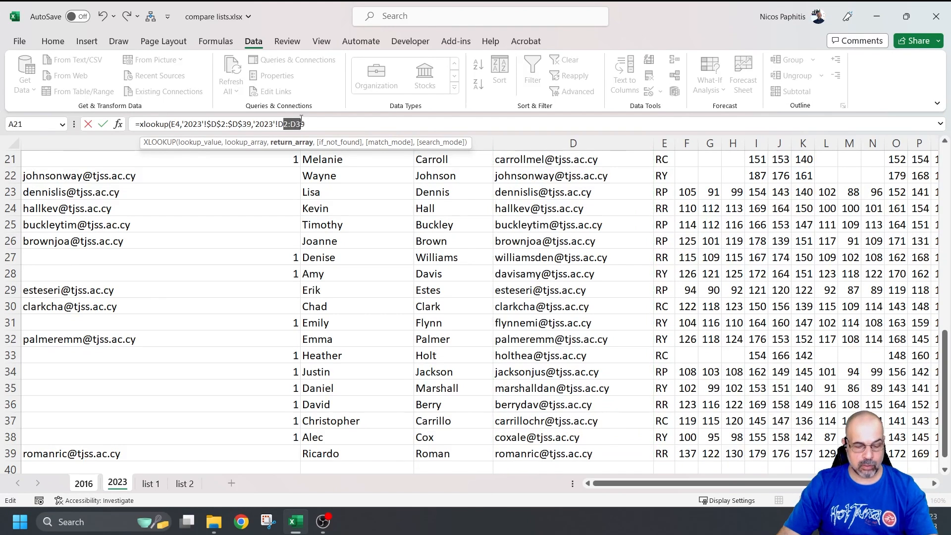
key(F4)
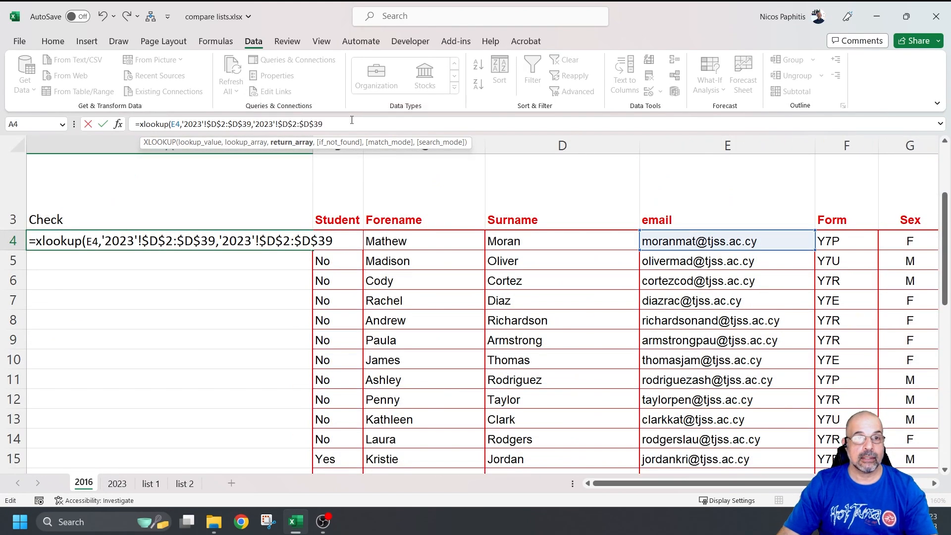
text(,)
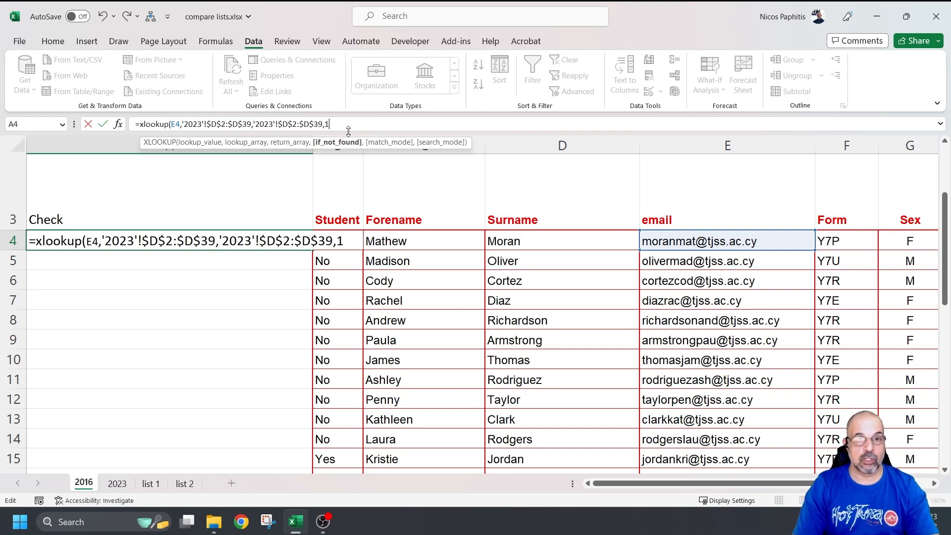
text(1,)
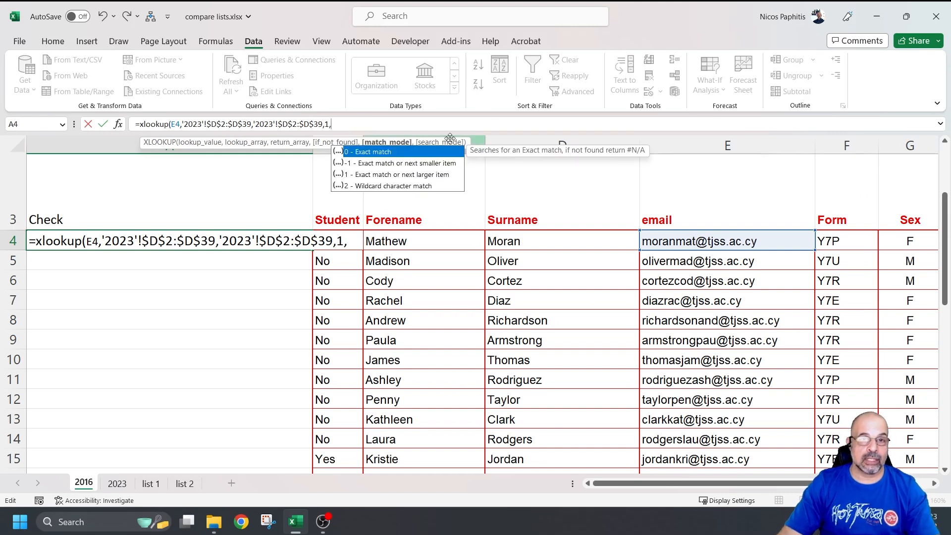
double_click(377, 152)
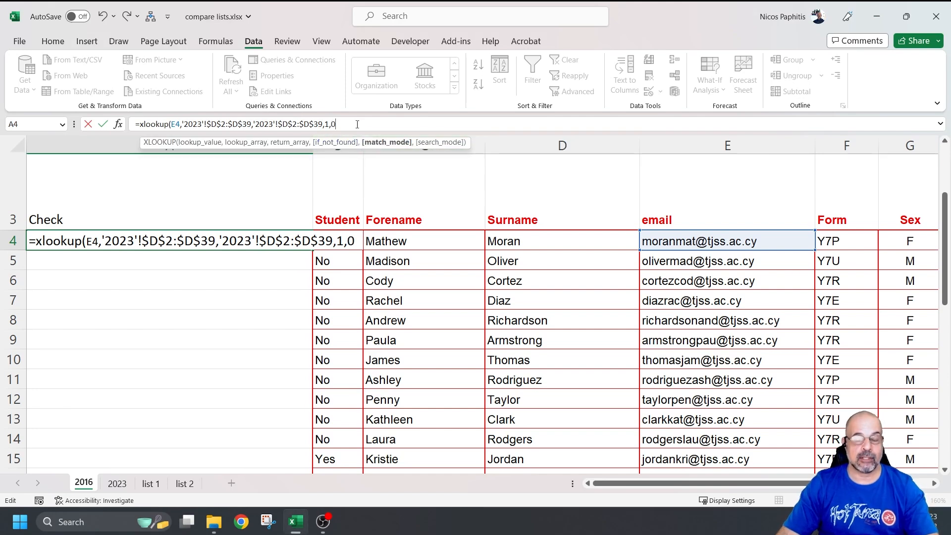
text())
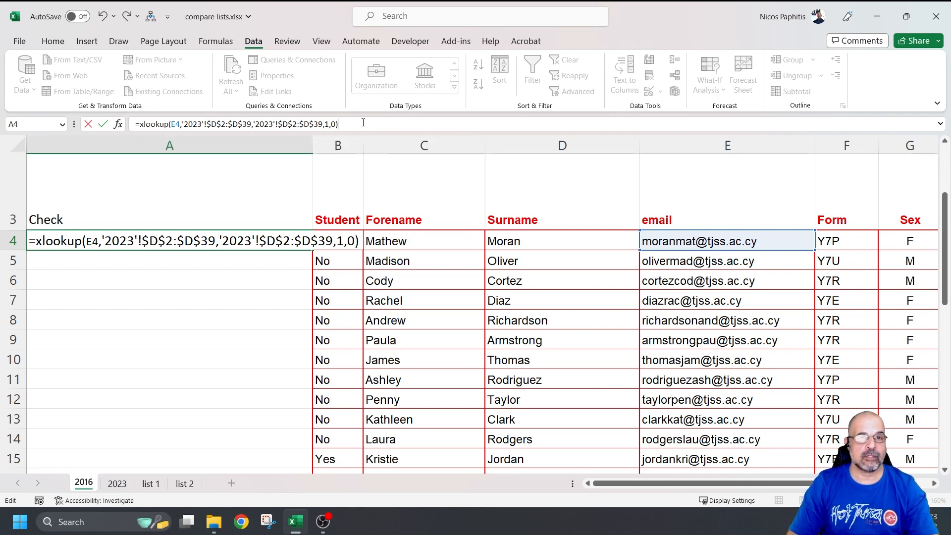
key(Return)
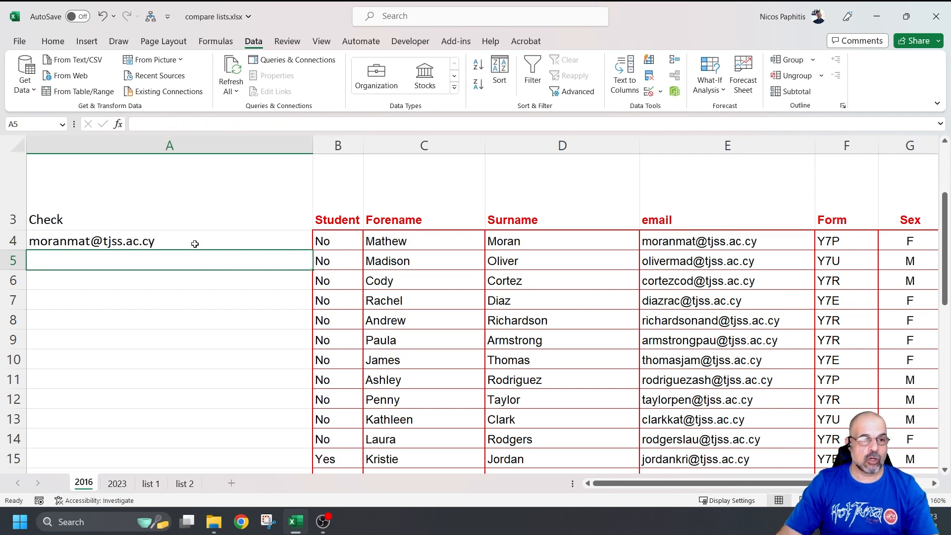
click(227, 245)
double_click(313, 250)
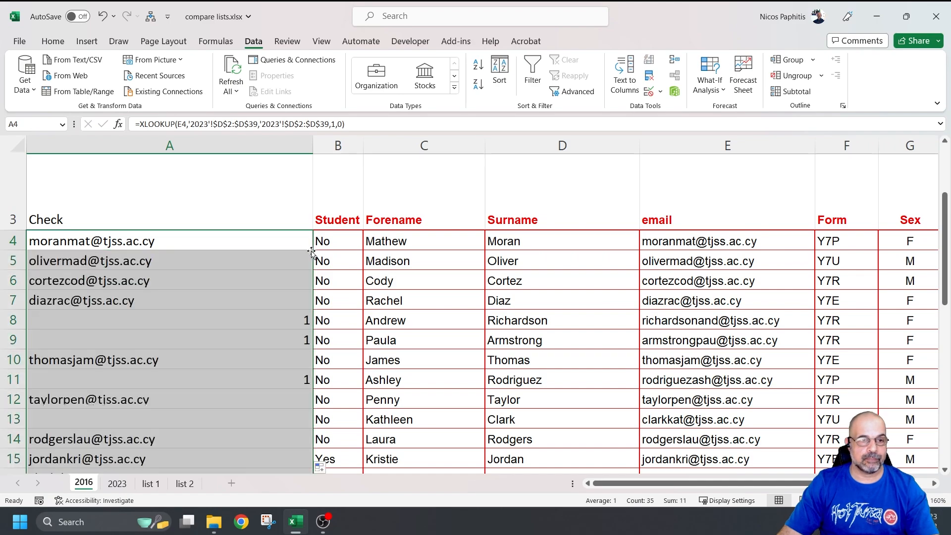
Step: Review the 2016 Check results, then switch to the 2023 sheet and inspect its Check column
scroll(329, 238, down, 8)
scroll(325, 292, up, 8)
scroll(325, 295, down, 3)
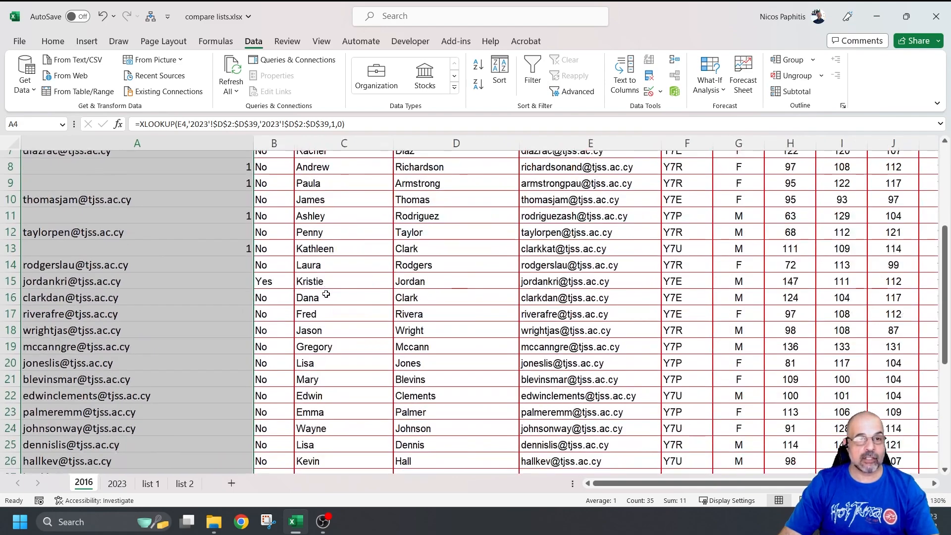
scroll(319, 291, up, 4)
scroll(319, 292, down, 1)
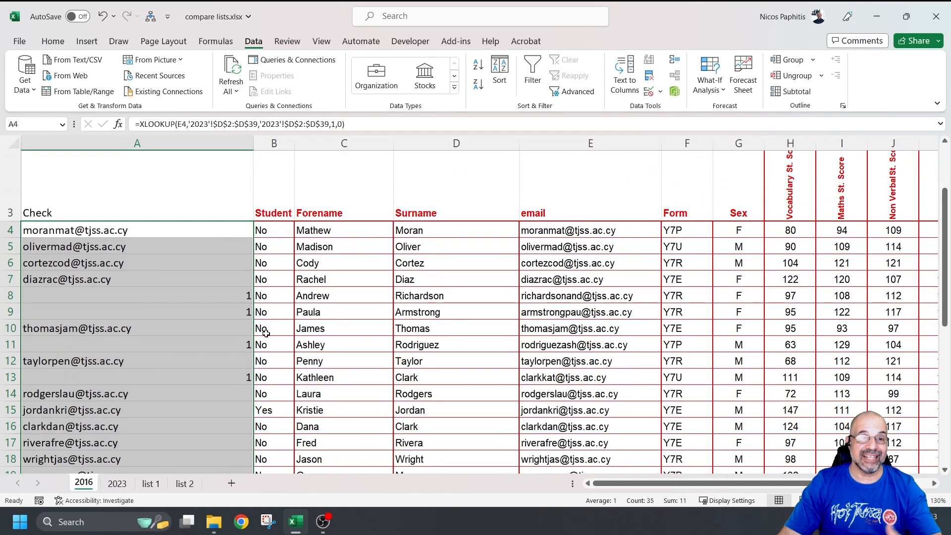
click(118, 483)
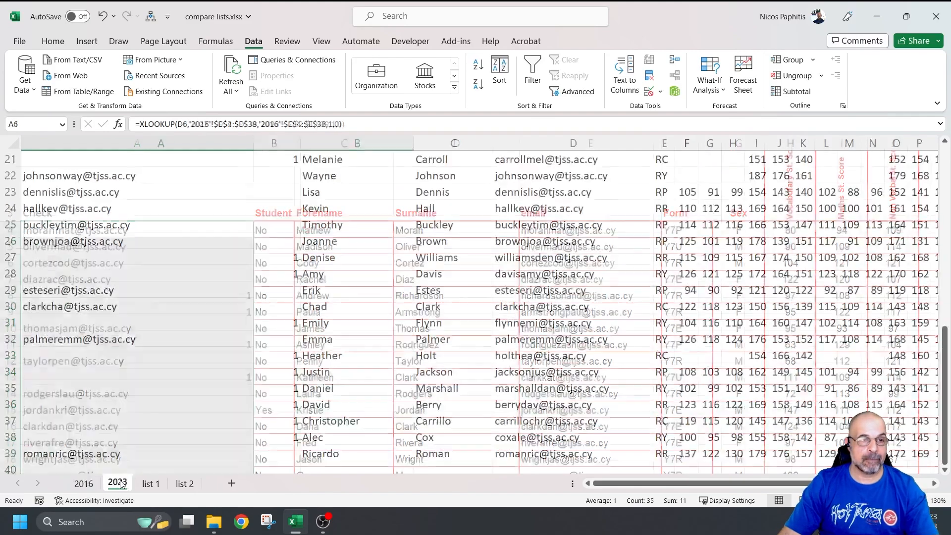
scroll(318, 349, up, 6)
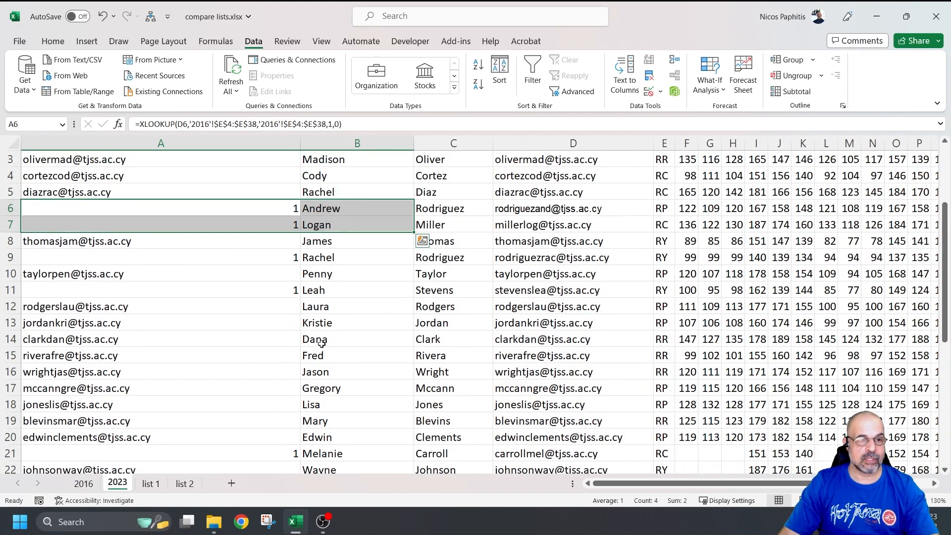
ctrl+scroll(322, 343, down, 3)
scroll(238, 341, up, 1)
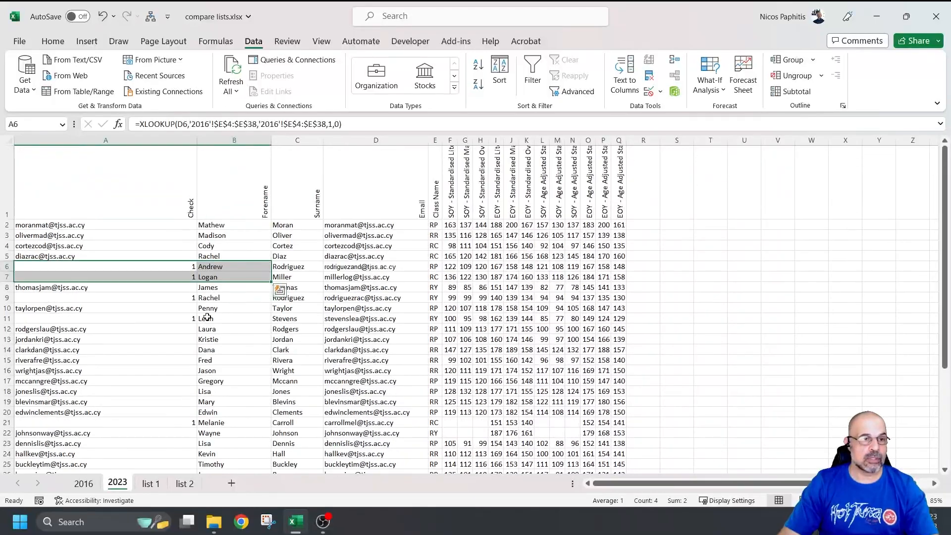
Step: Sort the 2023 data A to Z by the Check column
mouse_move(104, 158)
mouse_down()
mouse_move(498, 421)
mouse_move(555, 473)
mouse_move(612, 477)
mouse_move(613, 451)
mouse_up()
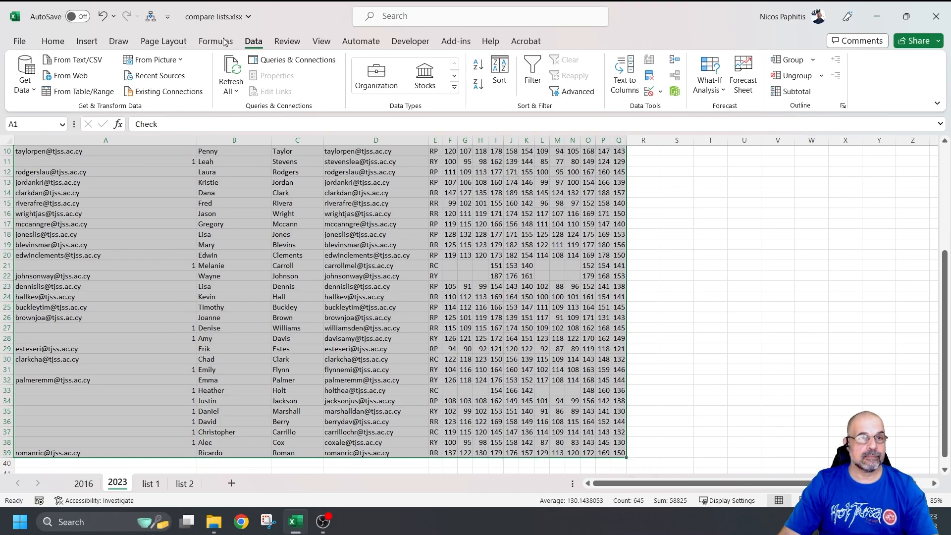
click(499, 69)
click(488, 172)
click(451, 185)
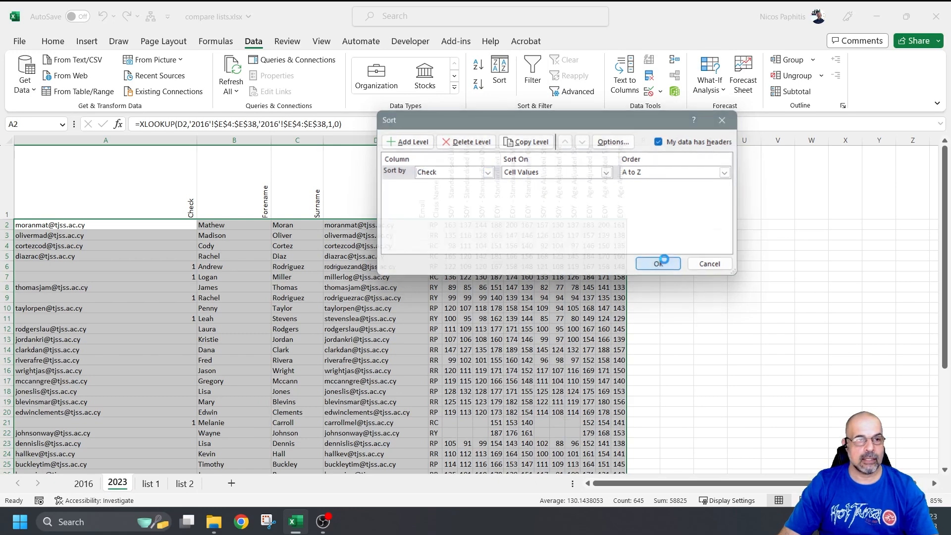
click(659, 265)
Step: Delete rows 2–15, the 2023 students flagged 1
drag(4, 225, 2, 360)
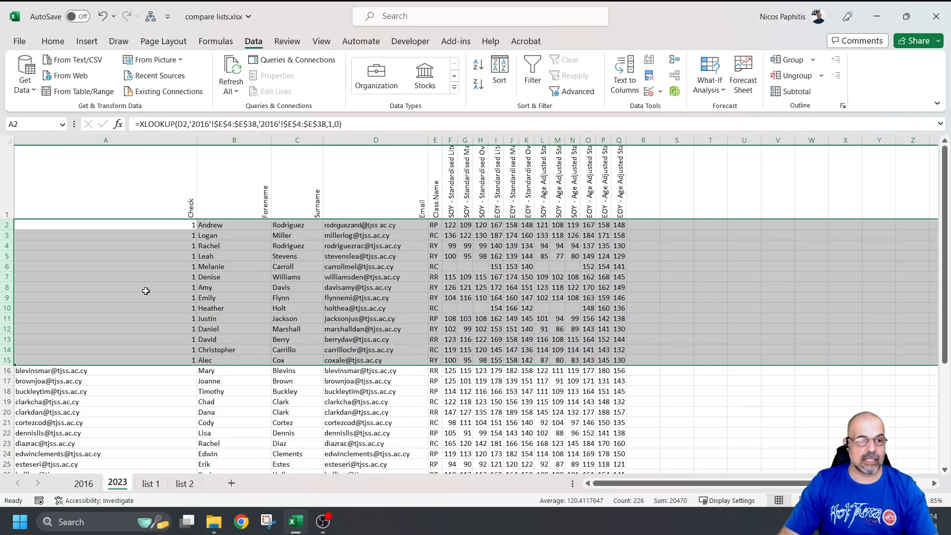
right_click(3, 308)
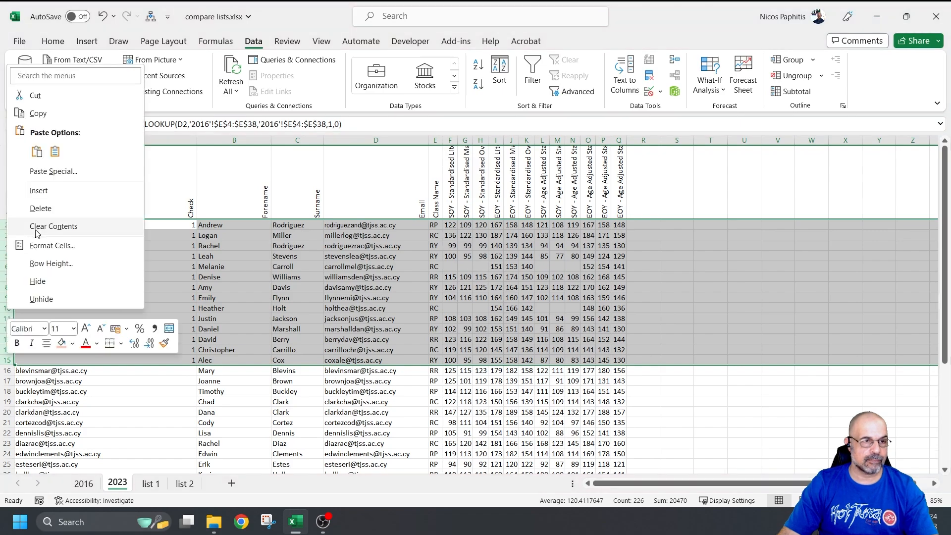
click(43, 209)
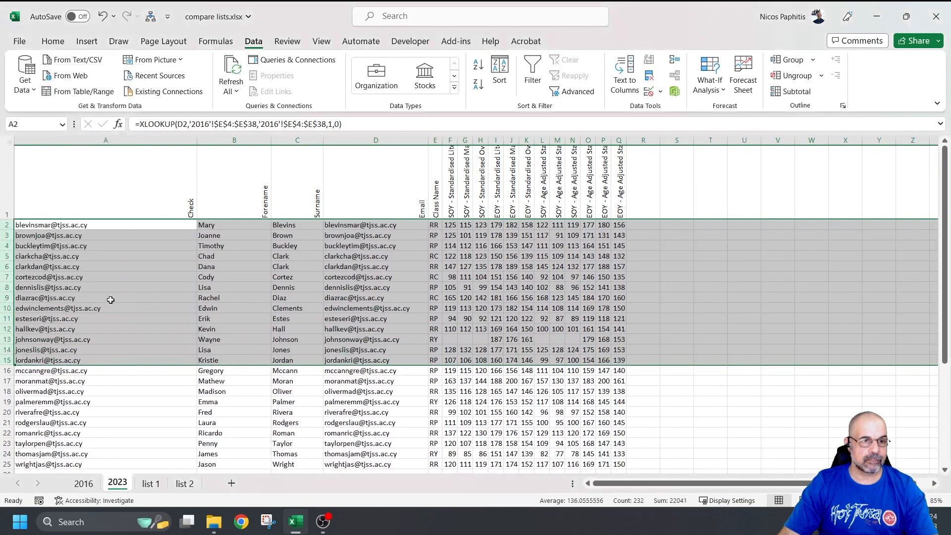
click(79, 484)
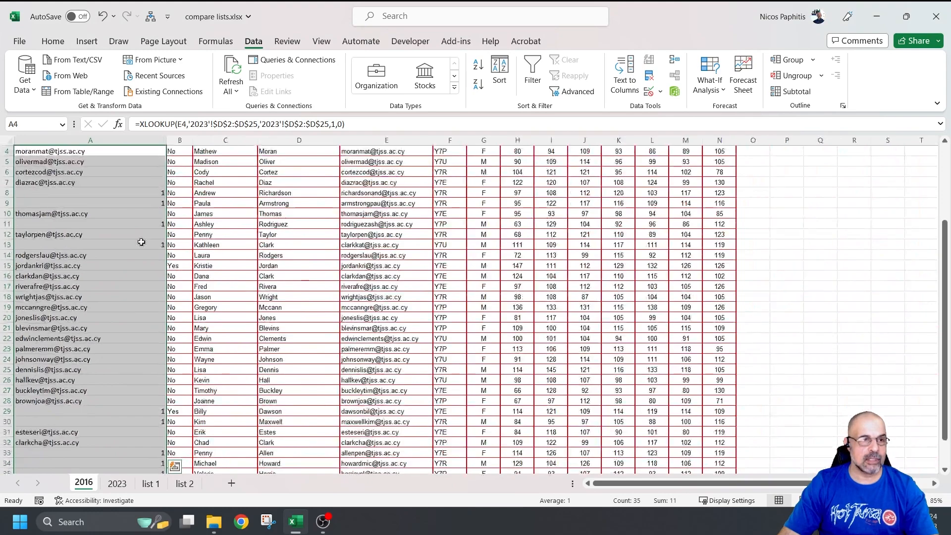
Step: Sort the 2016 data A to Z by the Check column
scroll(137, 246, up, 2)
drag(69, 226, 719, 440)
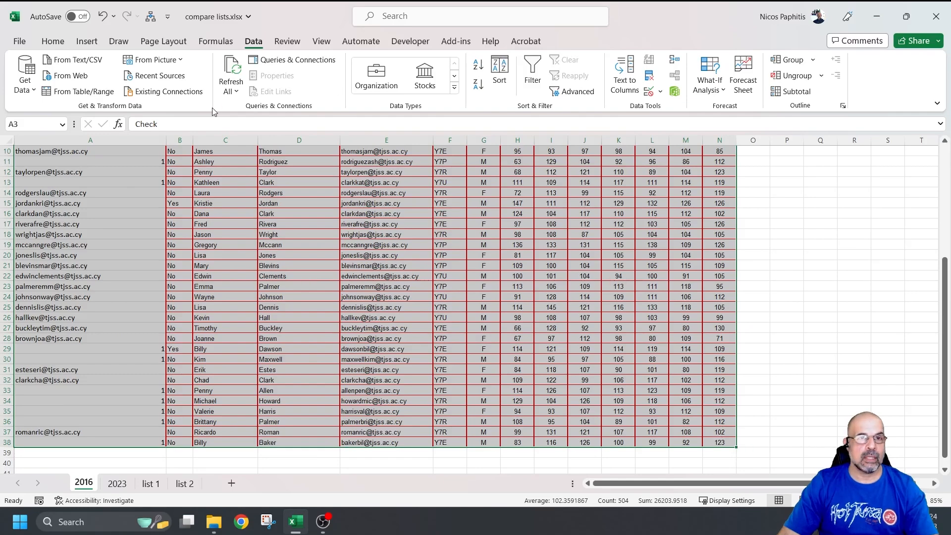
click(500, 72)
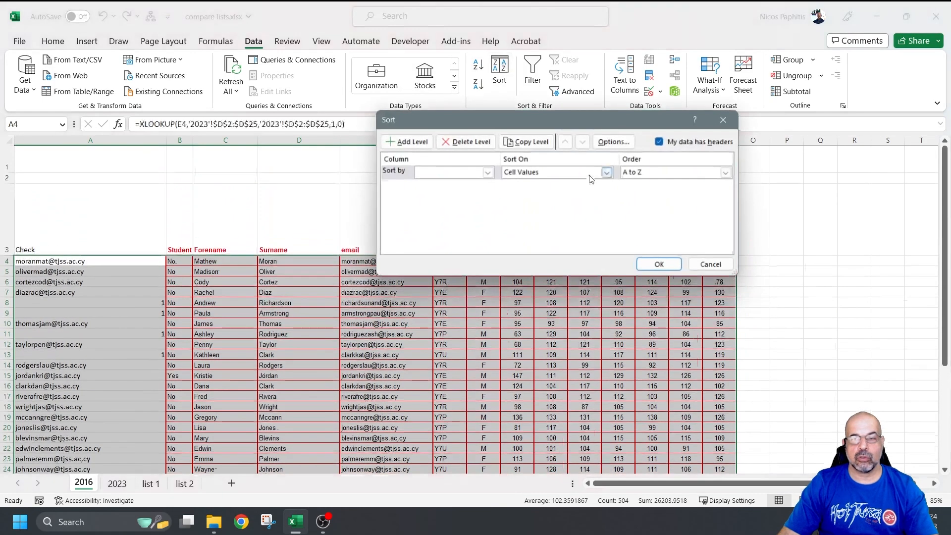
click(488, 173)
click(450, 184)
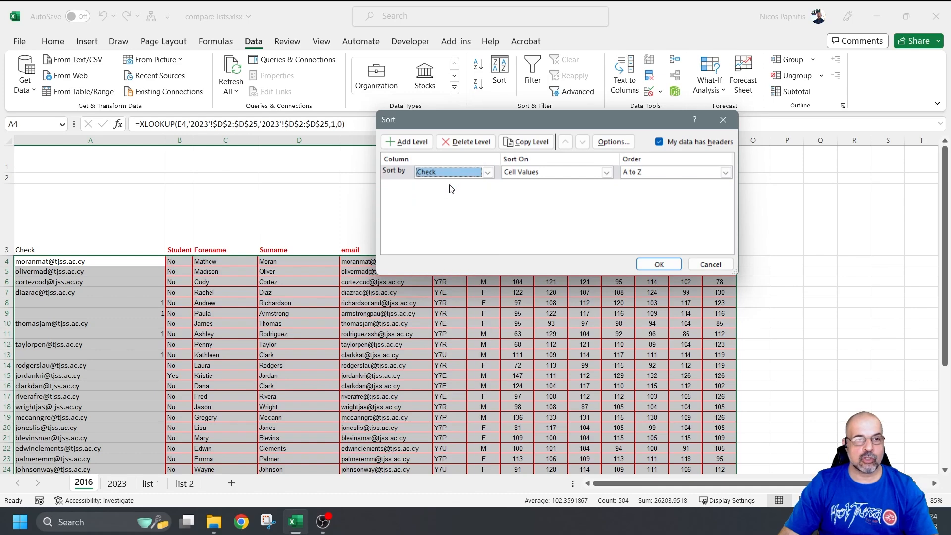
click(659, 263)
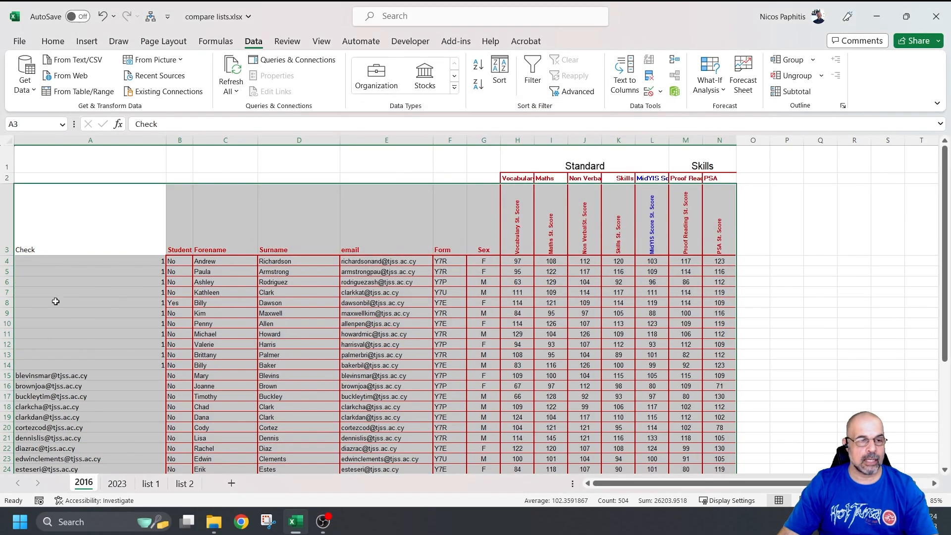
Step: Delete rows 4–14, the 2016 students flagged 1
drag(9, 261, 8, 365)
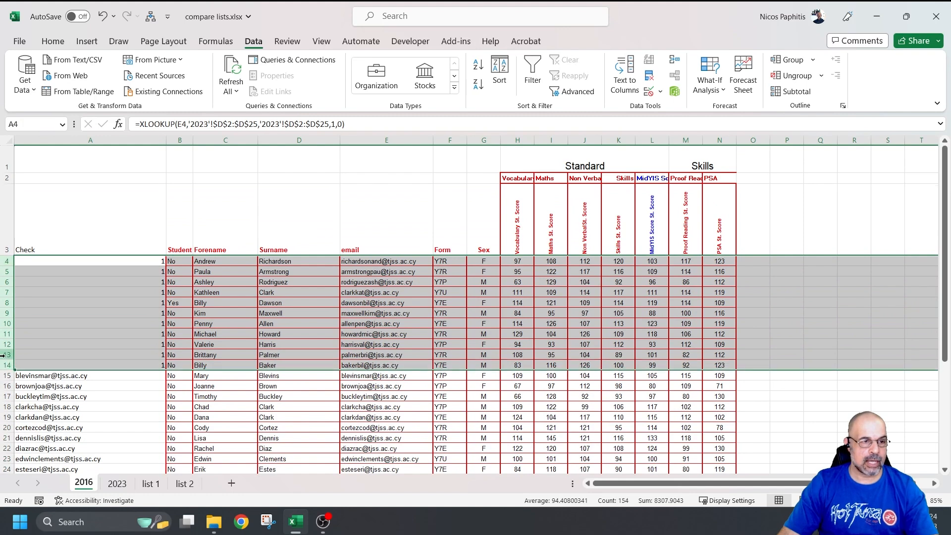
right_click(4, 354)
click(40, 256)
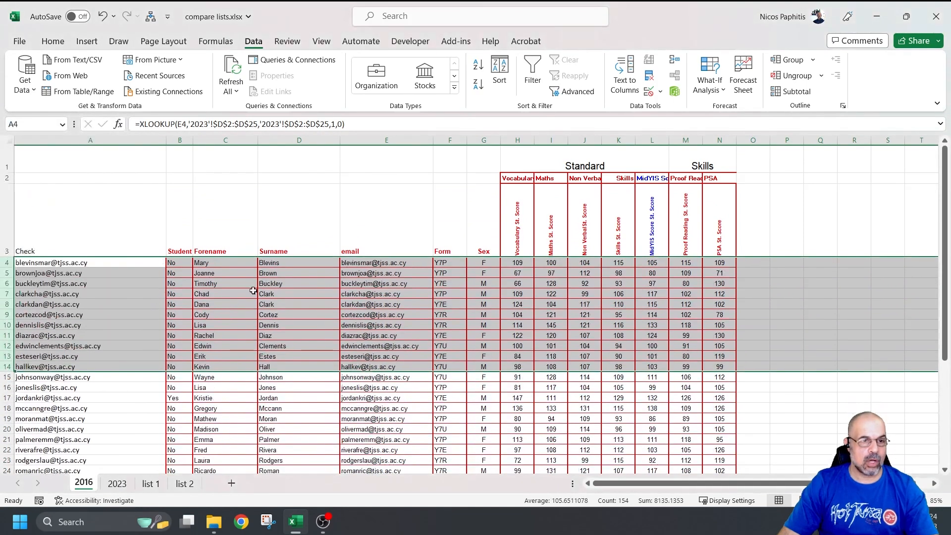
drag(755, 293, 756, 284)
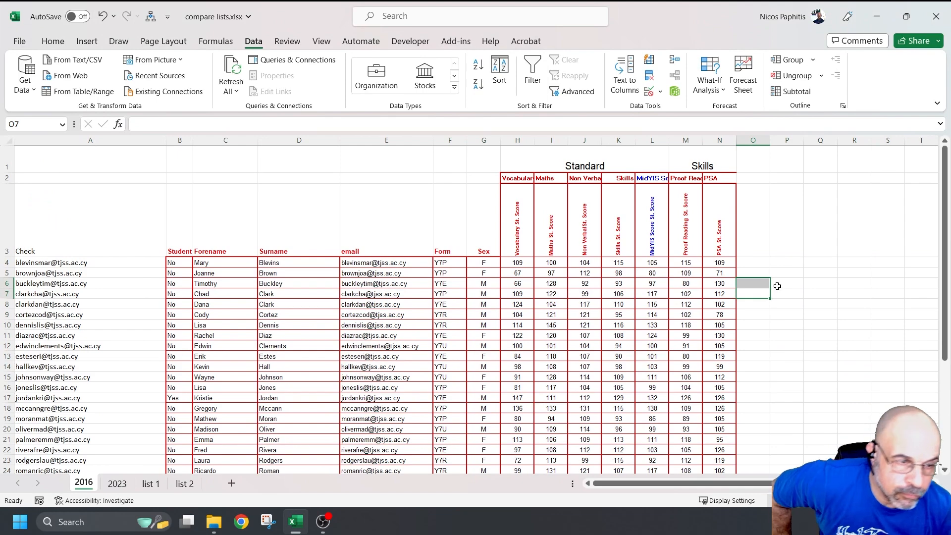
scroll(199, 266, down, 3)
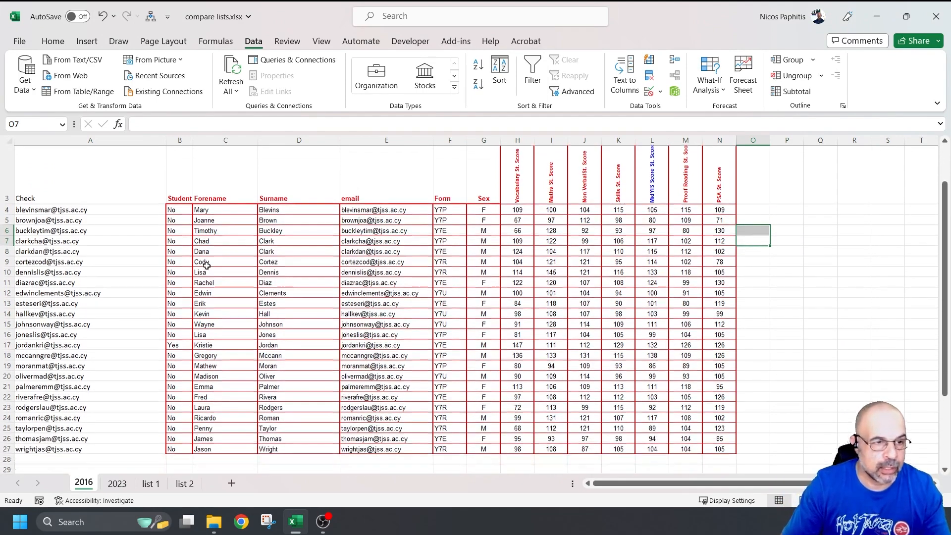
Step: Enter =COUNTA(A4:A27) in A2 of the 2016 sheet, showing 24 students
click(28, 427)
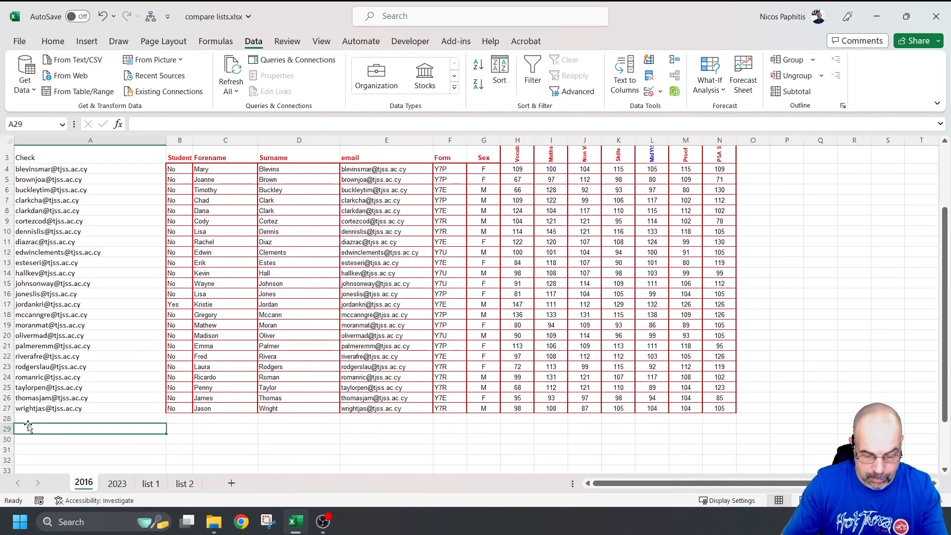
scroll(133, 364, up, 1)
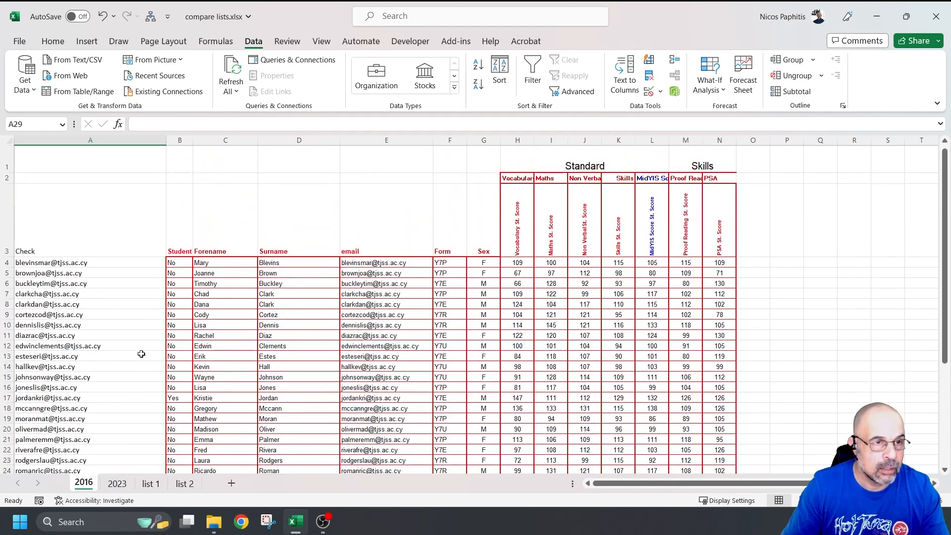
click(83, 179)
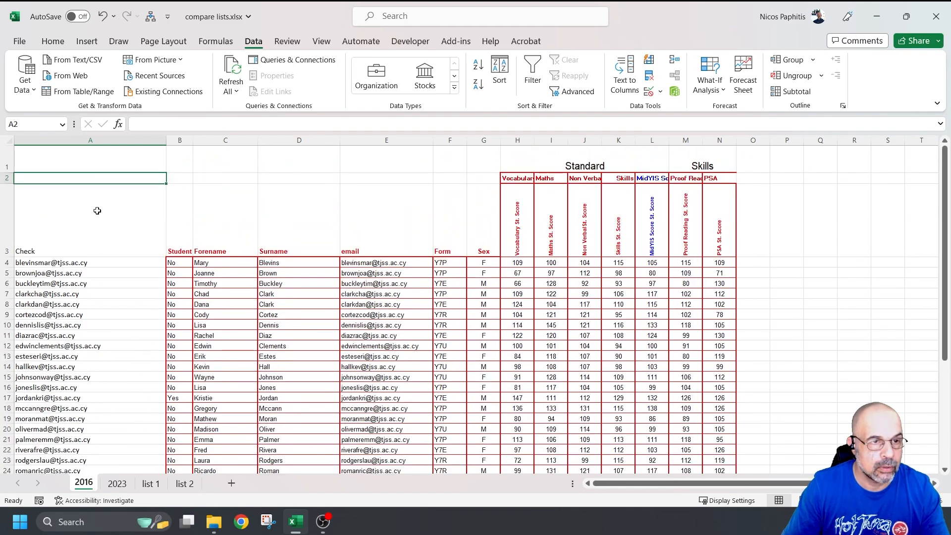
scroll(97, 211, up, 4)
text(=c)
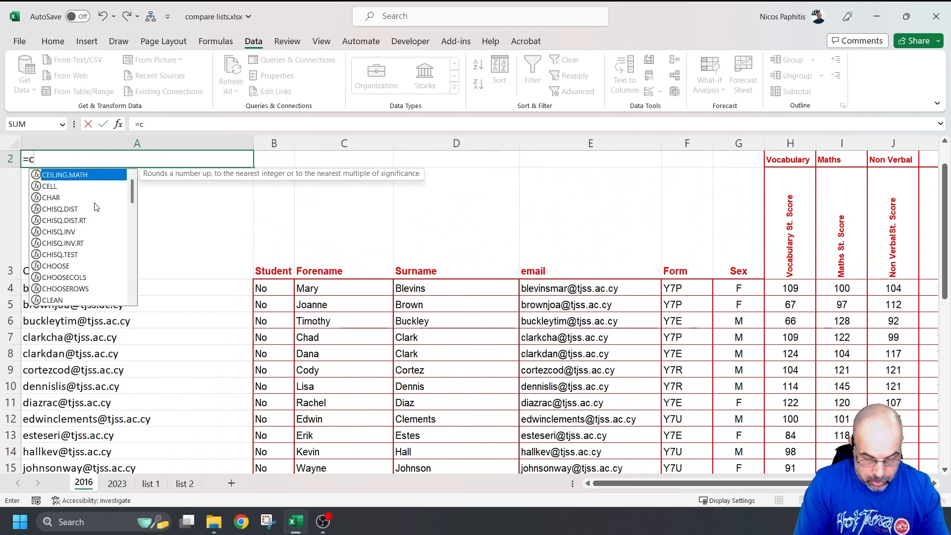
text(ounta()
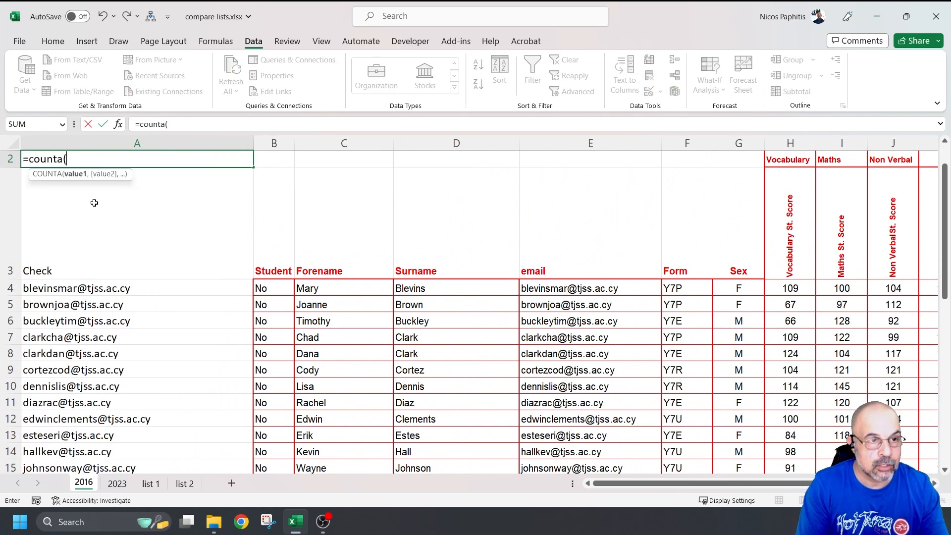
drag(144, 290, 104, 431)
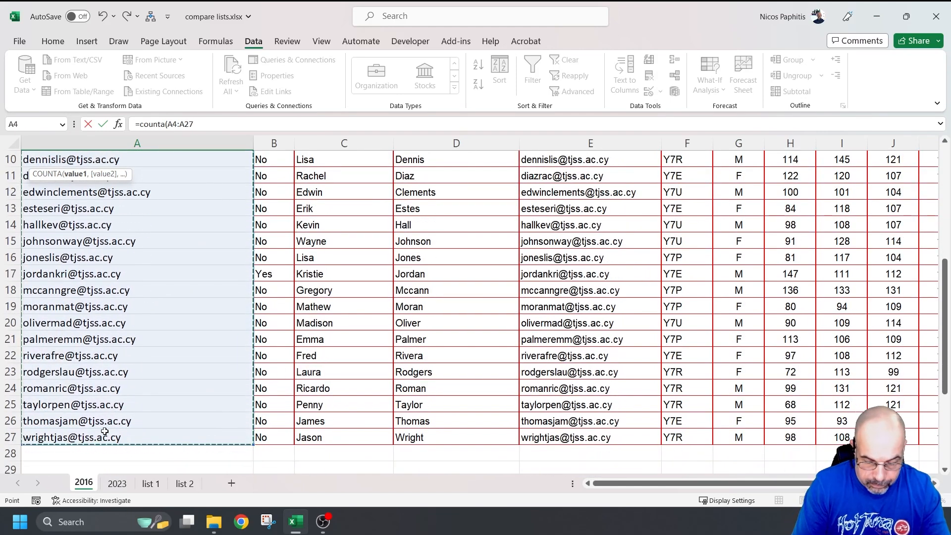
key(Return)
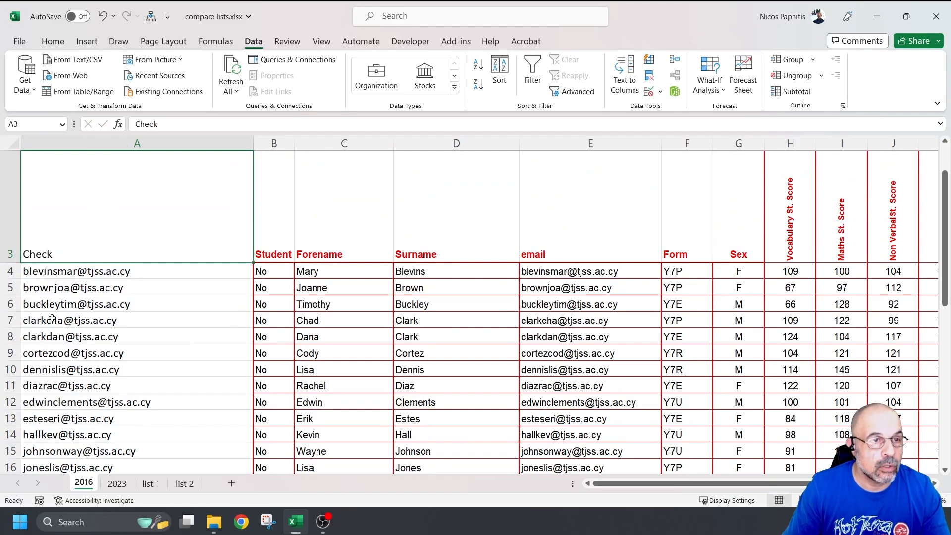
scroll(260, 316, up, 1)
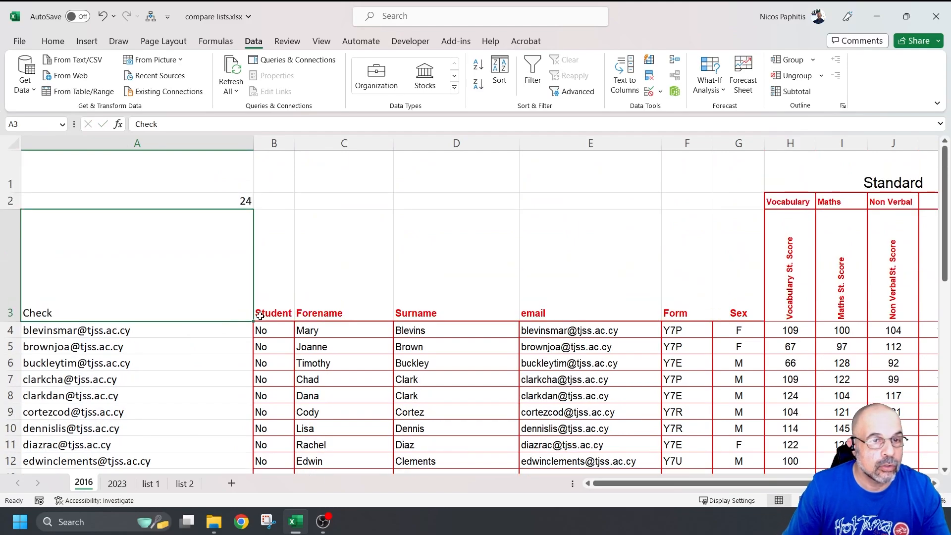
click(118, 484)
scroll(67, 316, down, 3)
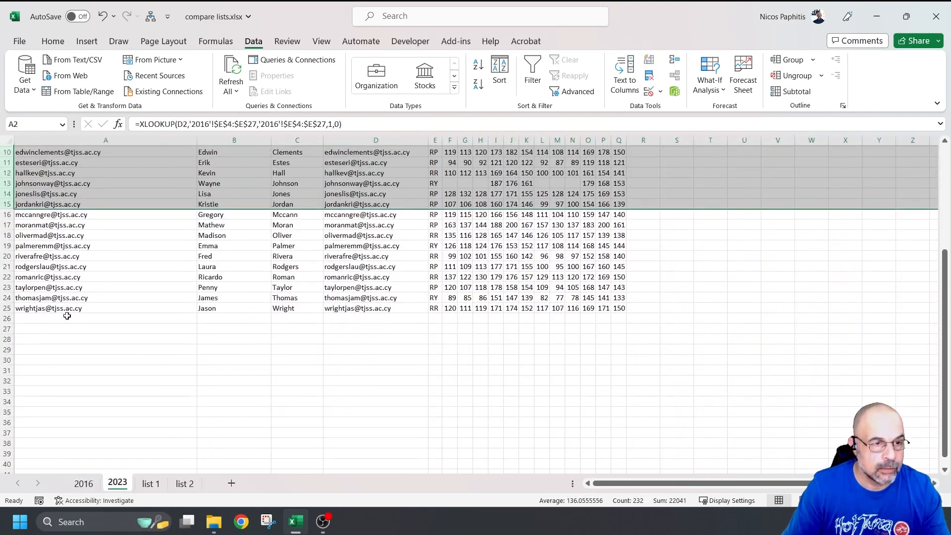
Step: Enter =COUNTA(A2:A25) in A27 of the 2023 sheet, which shows 24
click(41, 329)
text(=)
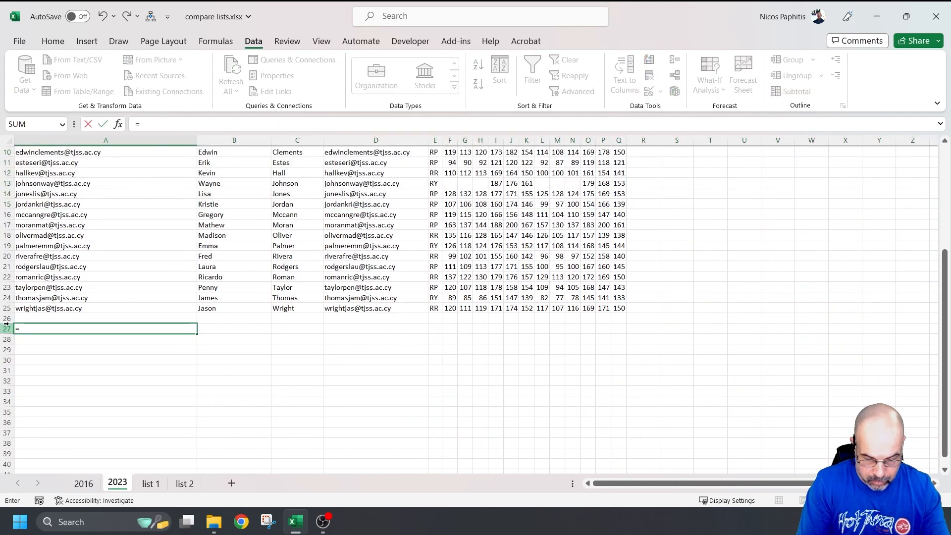
text(counta()
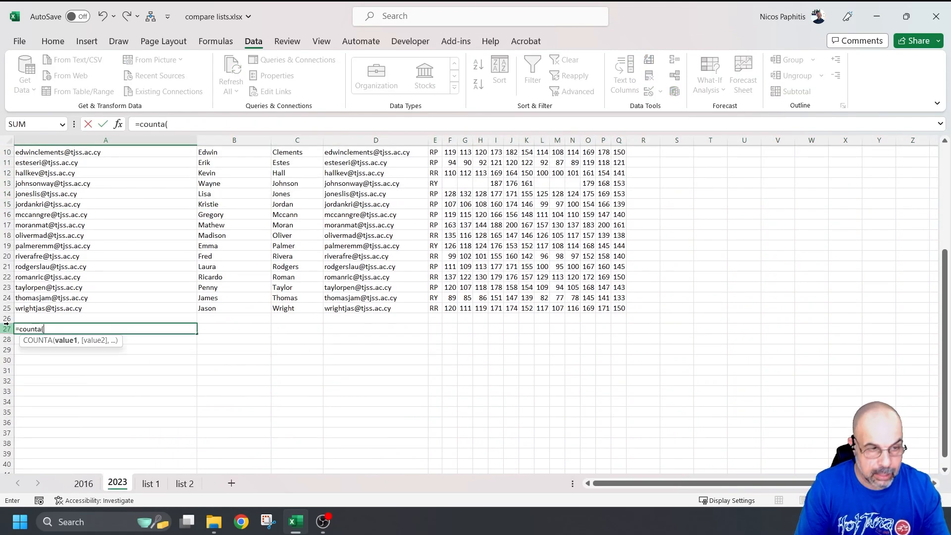
scroll(166, 181, up, 3)
click(130, 225)
scroll(120, 260, down, 3)
shift+click(113, 309)
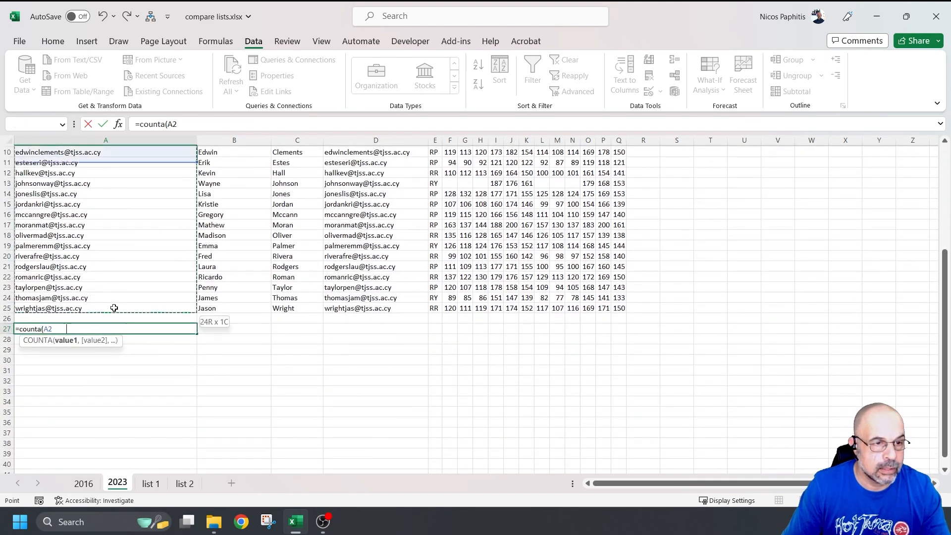
key(Return)
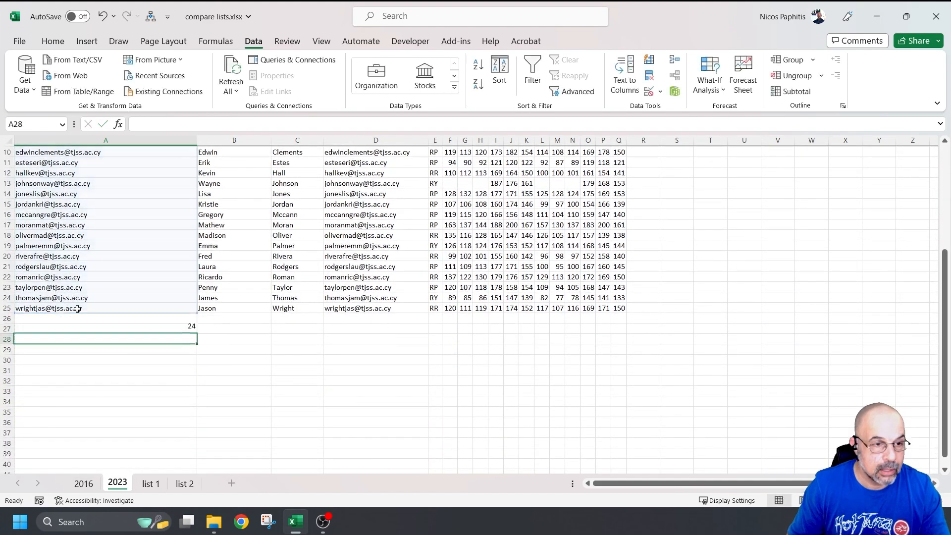
Step: Delete the temporary counts from 2023 A27 and 2016 A2
click(128, 329)
key(Delete)
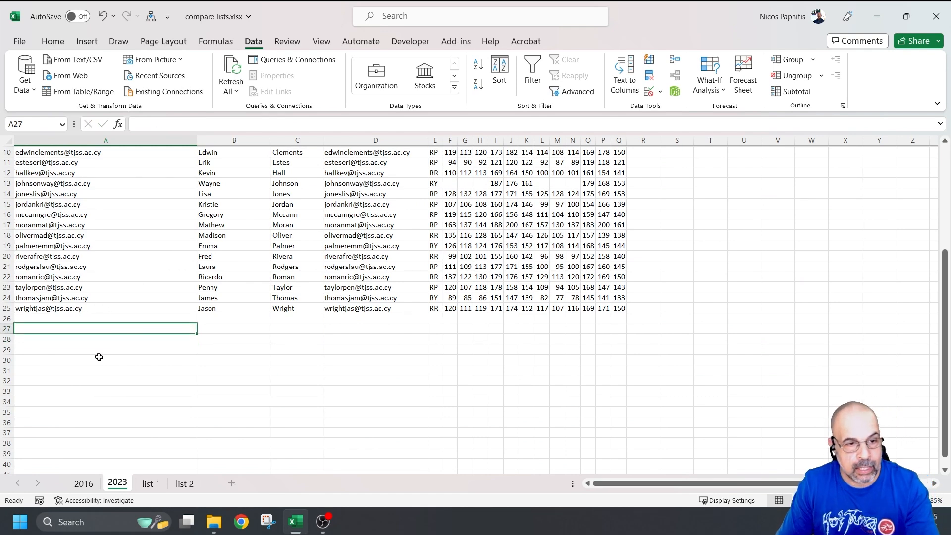
click(85, 483)
click(141, 198)
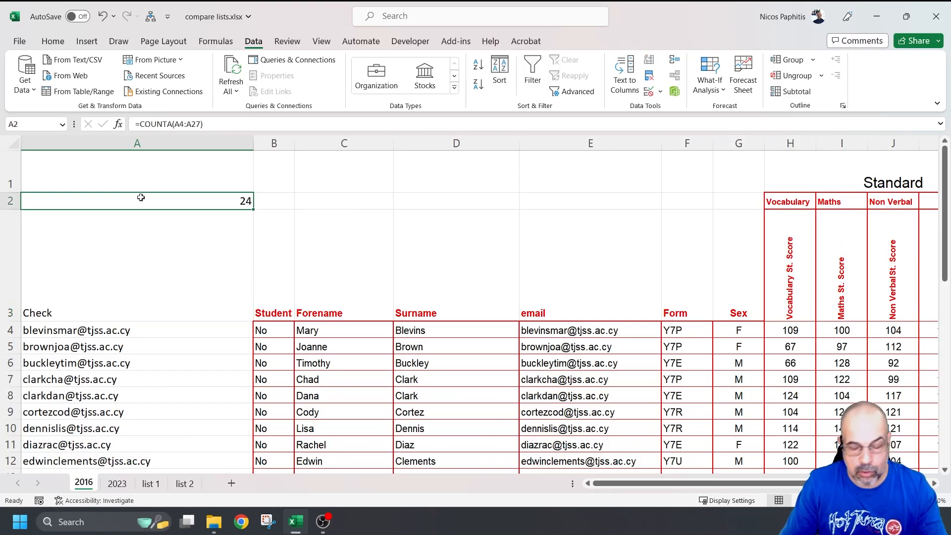
key(Delete)
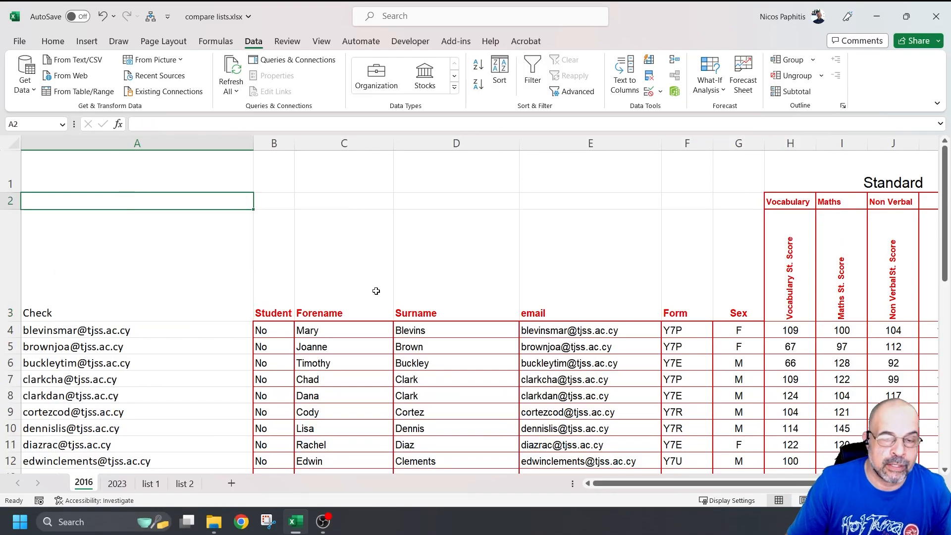
scroll(376, 291, down, 4)
scroll(398, 307, up, 3)
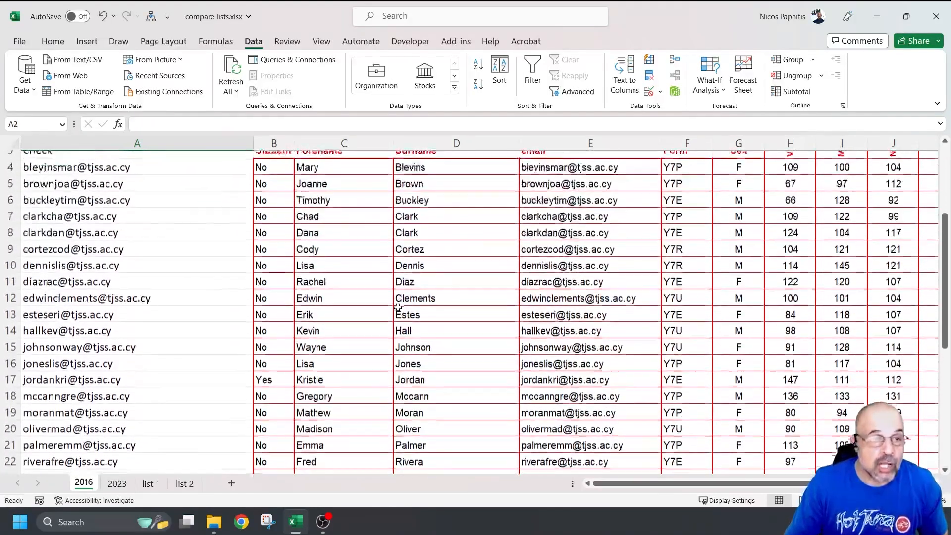
scroll(398, 307, down, 1)
scroll(391, 303, up, 2)
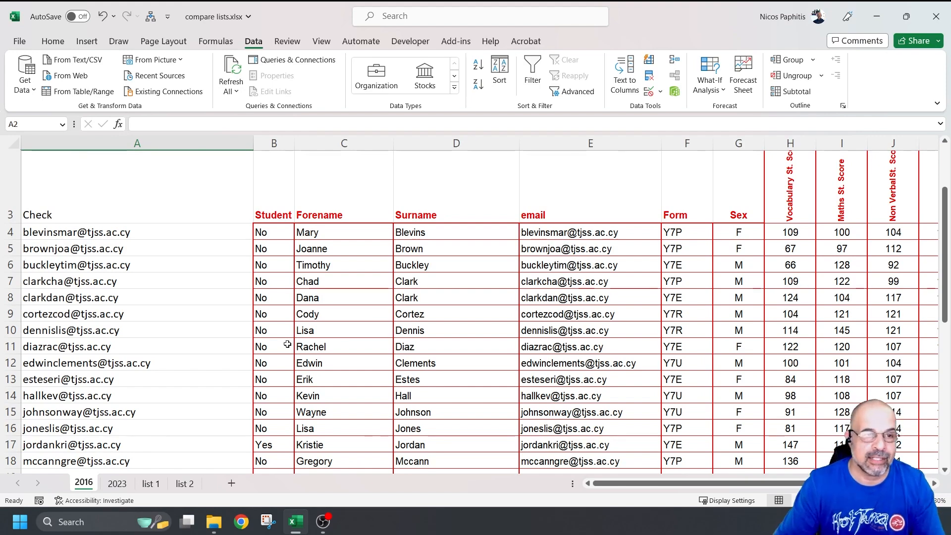
click(126, 222)
scroll(297, 219, down, 1)
scroll(452, 263, down, 1)
scroll(456, 259, down, 1)
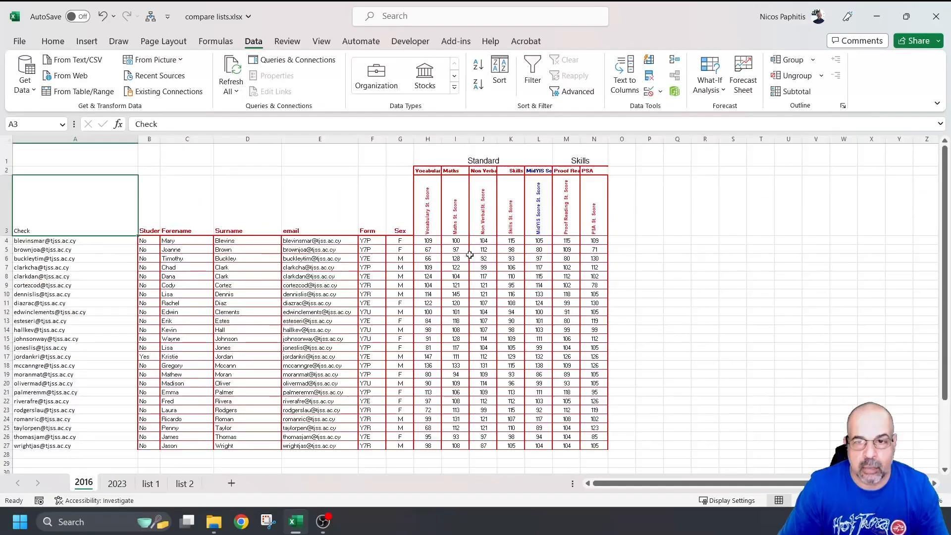
scroll(470, 255, down, 1)
Step: Sort the 2016 student table A to Z by Check
shift+click(598, 418)
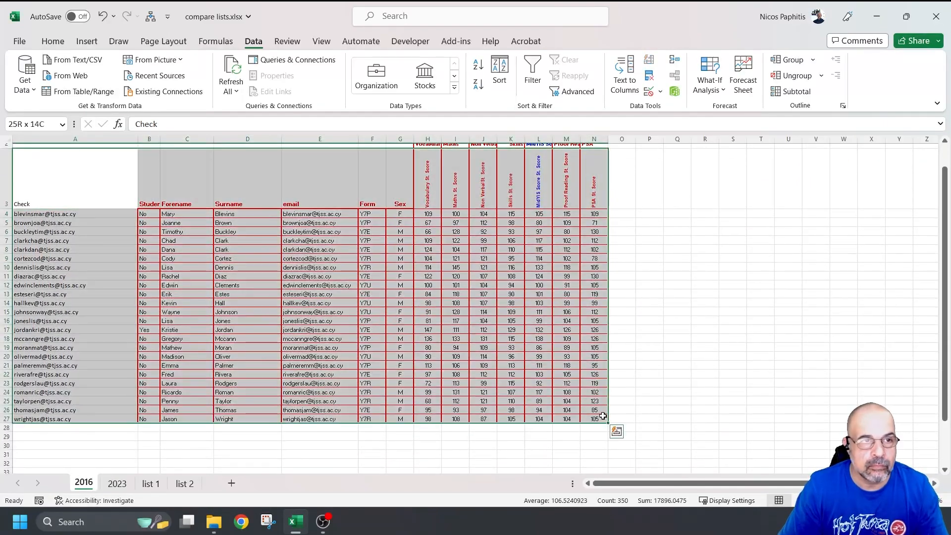
click(499, 72)
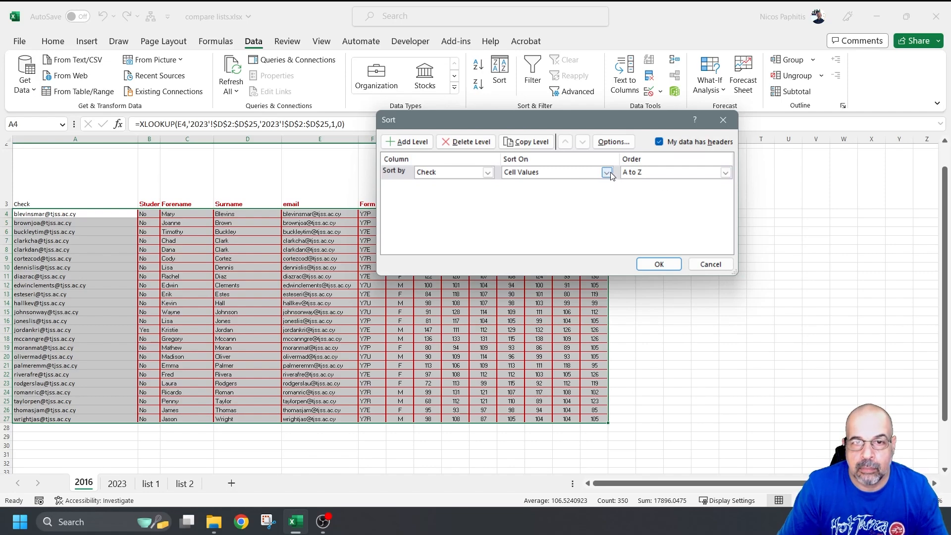
click(665, 262)
Step: Select the 2023 table A1:Q25 and sort it A to Z by Check
click(117, 483)
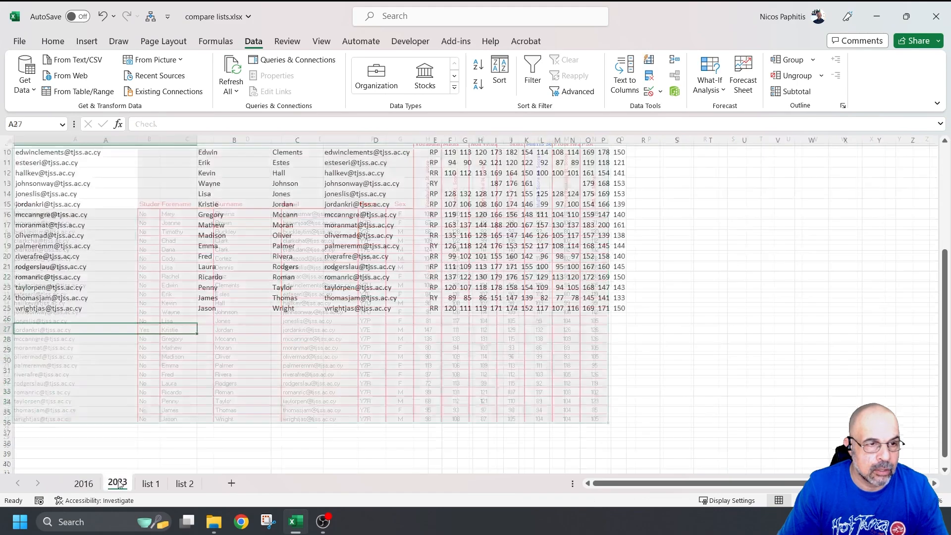
scroll(89, 204, up, 3)
click(89, 203)
scroll(503, 287, down, 2)
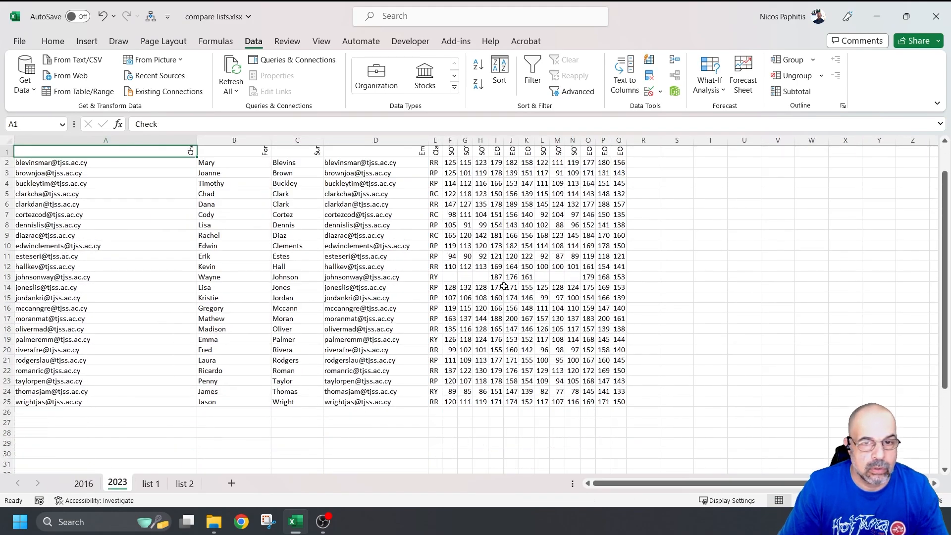
scroll(622, 401, up, 2)
shift+click(621, 401)
scroll(626, 387, down, 1)
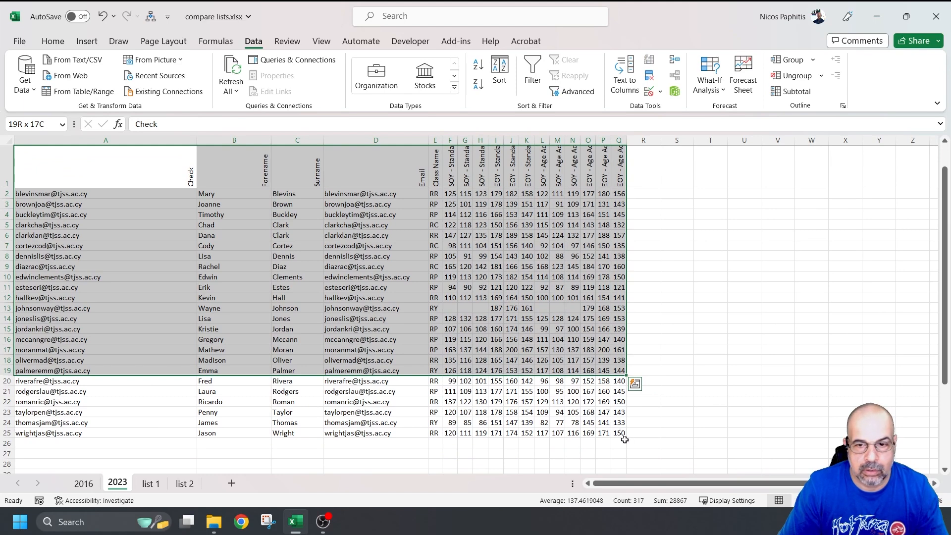
shift+click(624, 433)
scroll(605, 378, up, 1)
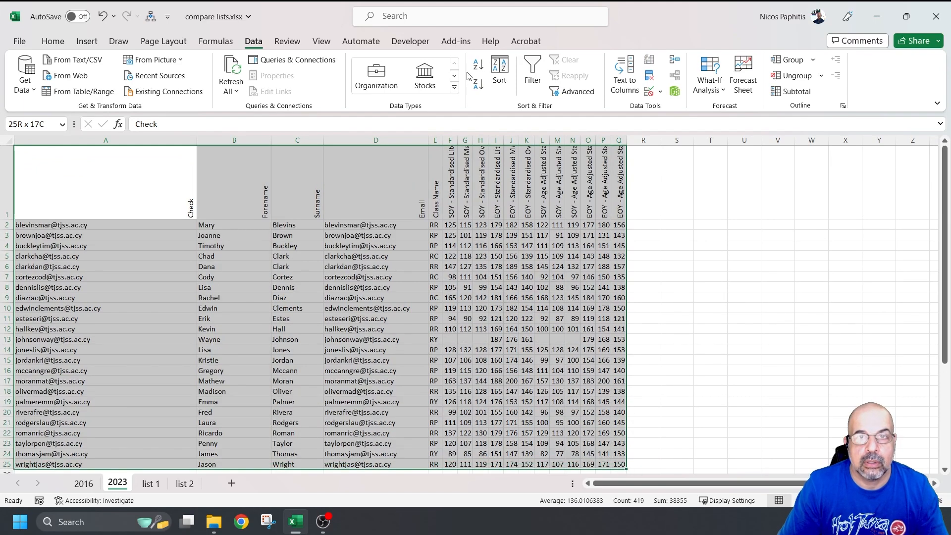
click(499, 72)
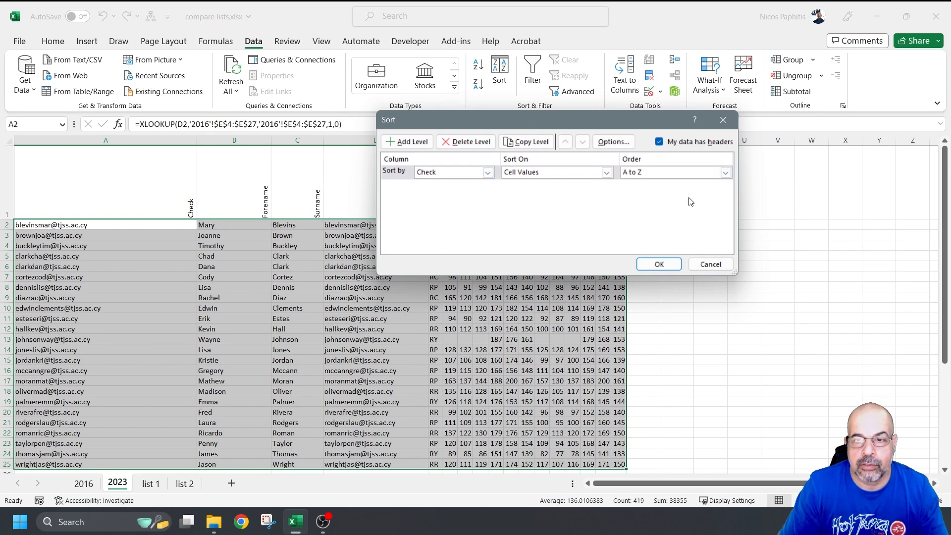
click(659, 264)
click(696, 271)
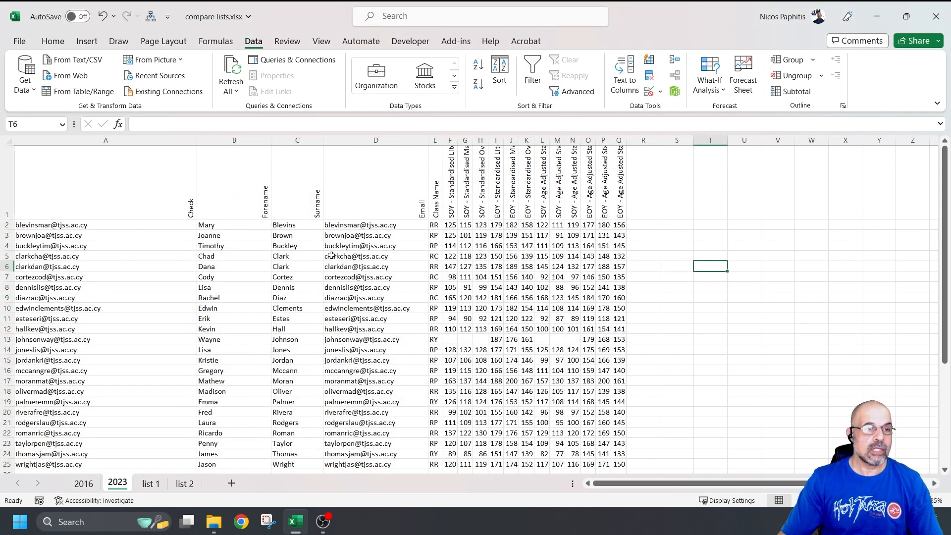
Step: Compare the student order on the 2016 and 2023 sheets, ending on the 2016 sheet
scroll(123, 223, down, 2)
scroll(120, 241, up, 3)
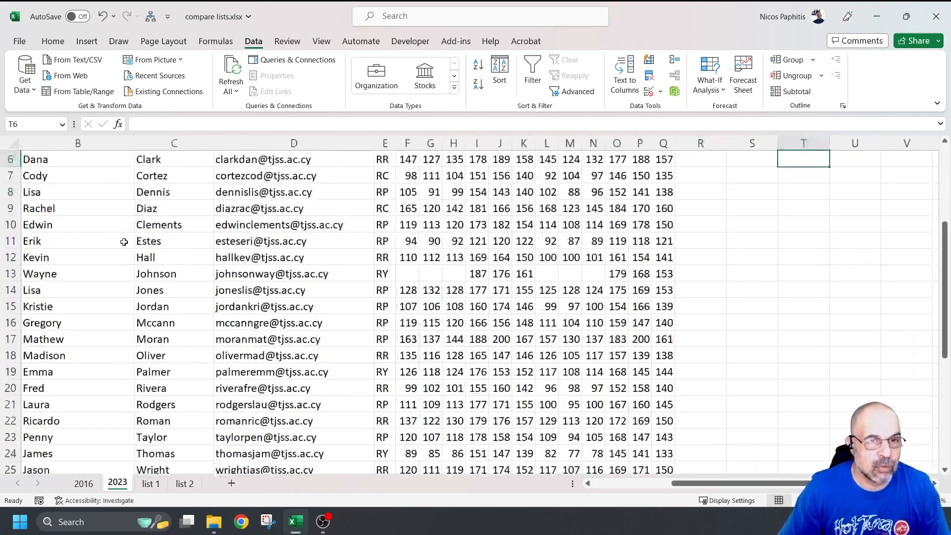
scroll(124, 242, up, 2)
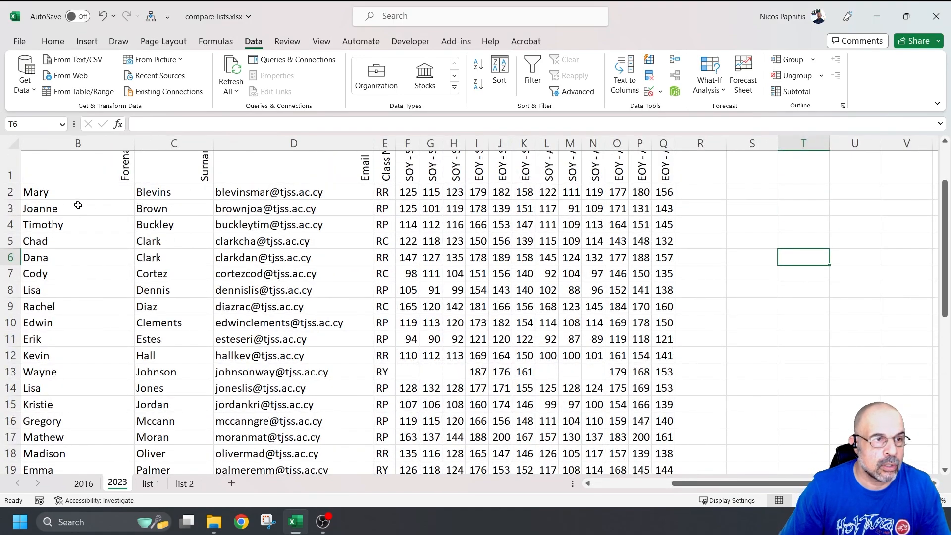
scroll(621, 339, left, 2)
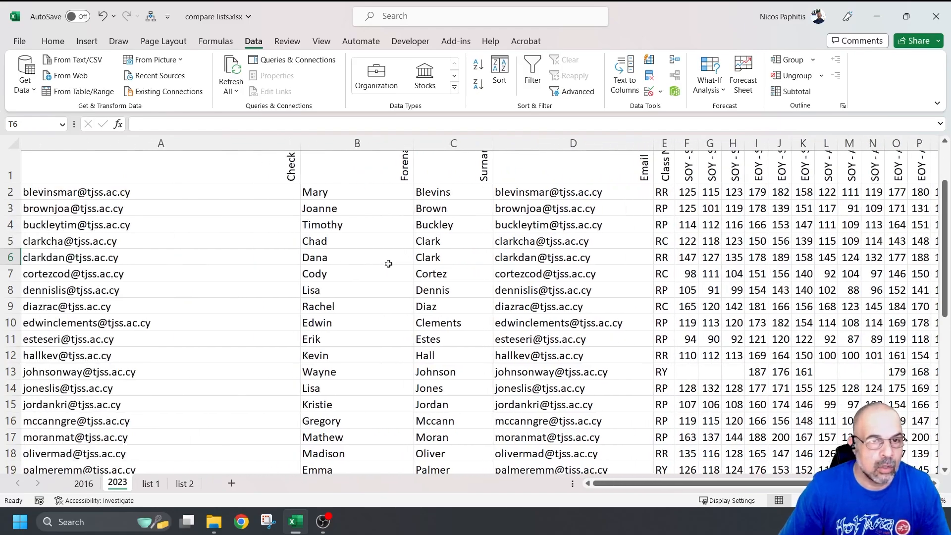
click(91, 485)
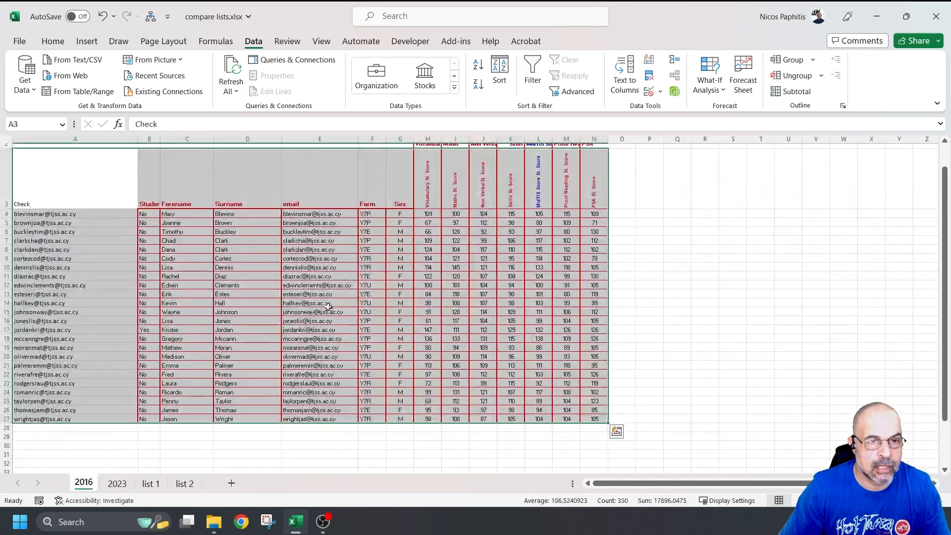
scroll(232, 278, up, 2)
scroll(304, 307, down, 1)
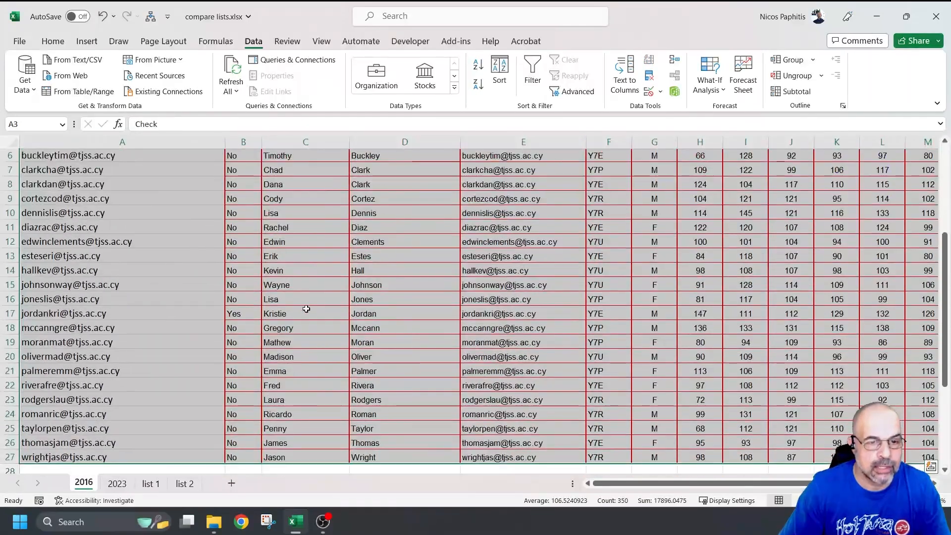
scroll(275, 450, down, 1)
click(118, 484)
scroll(213, 379, down, 3)
scroll(399, 349, up, 3)
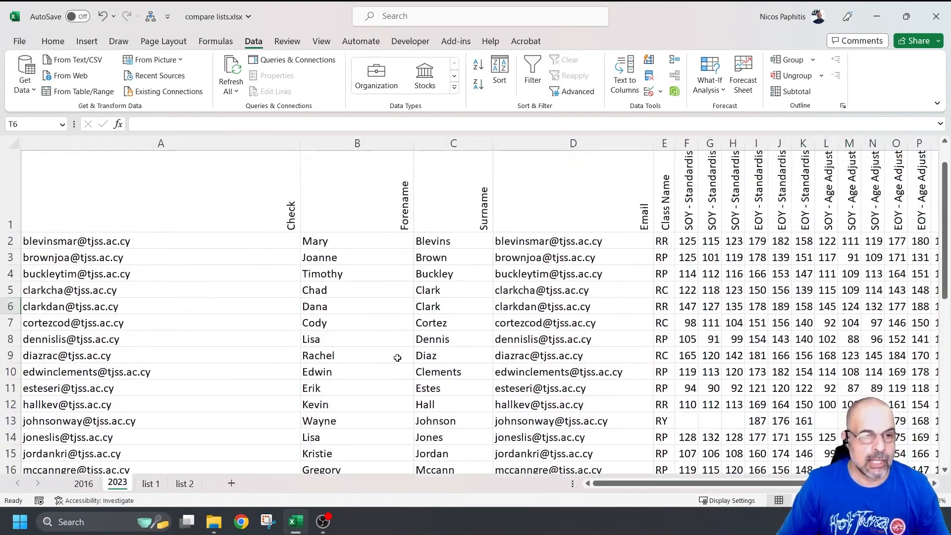
scroll(391, 330, down, 1)
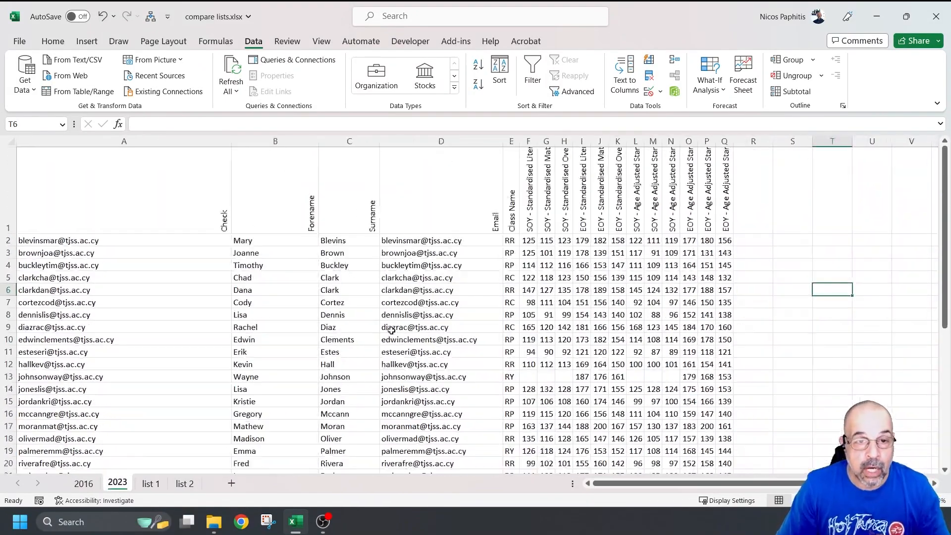
click(84, 483)
scroll(289, 272, down, 1)
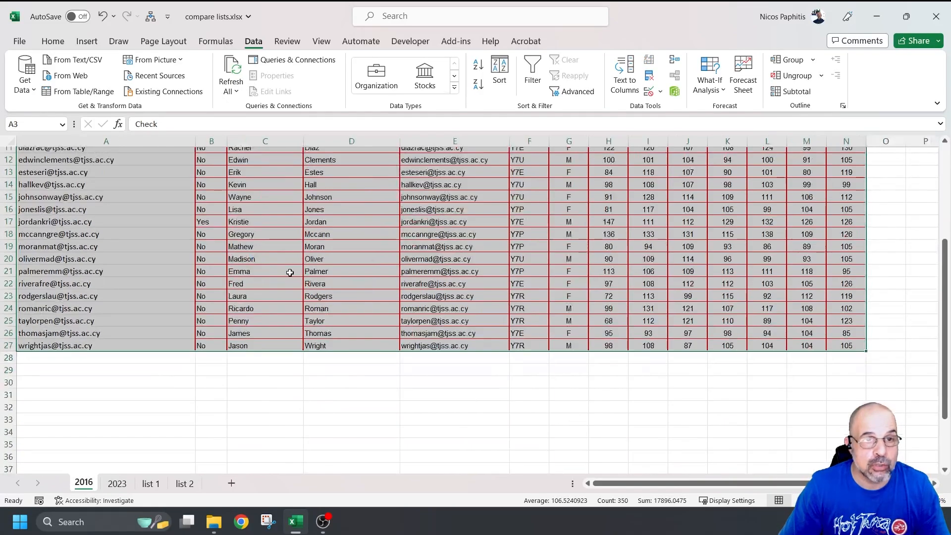
scroll(549, 259, up, 4)
scroll(549, 260, down, 2)
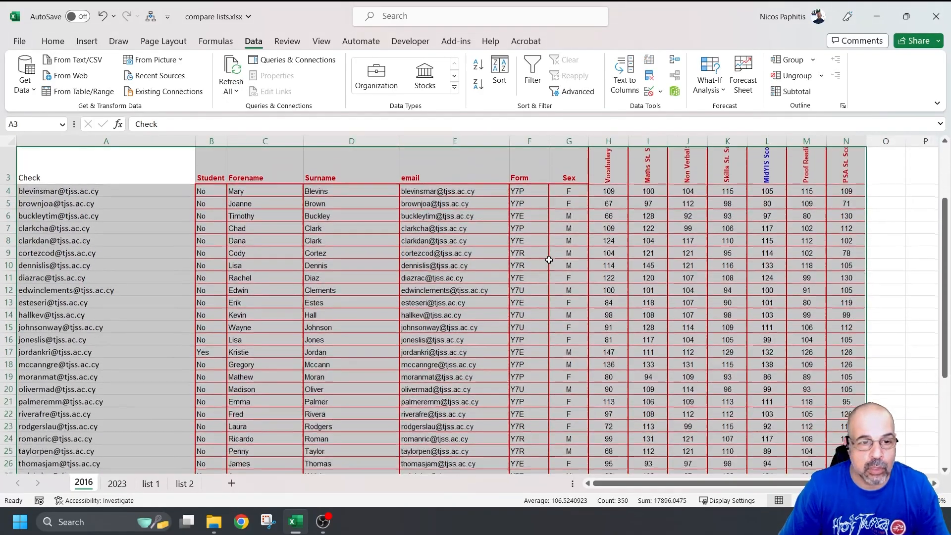
Step: Add a new Sheet1 before 2016 and paste the students' forenames, surnames and emails into it
click(232, 483)
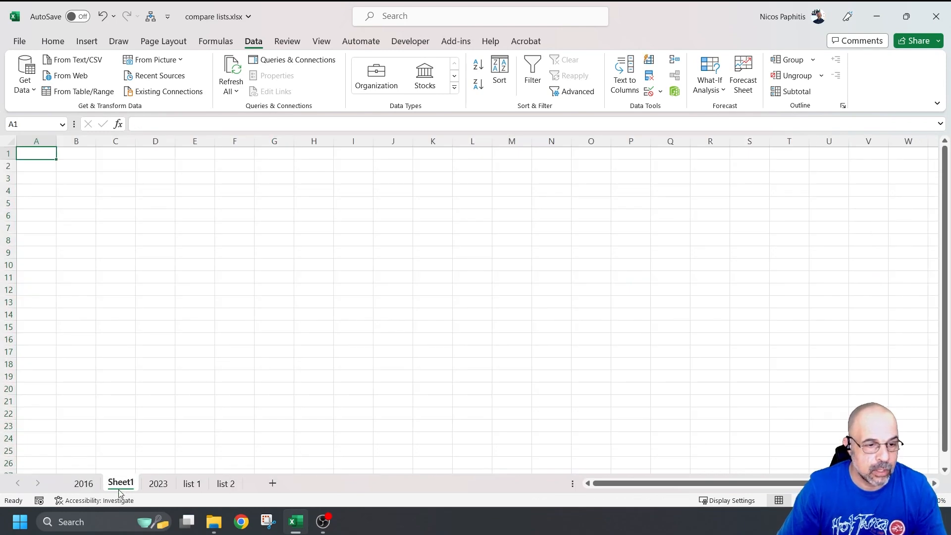
drag(60, 479, 66, 485)
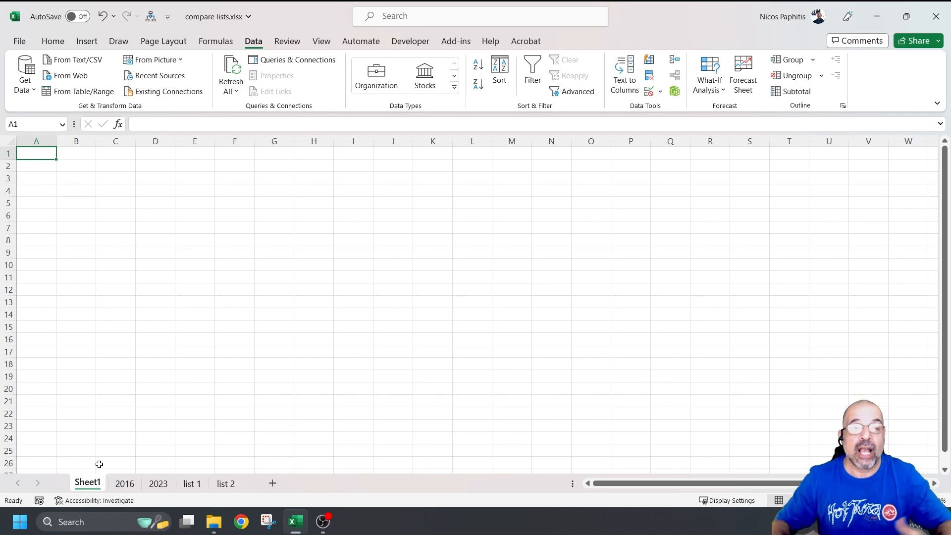
click(124, 484)
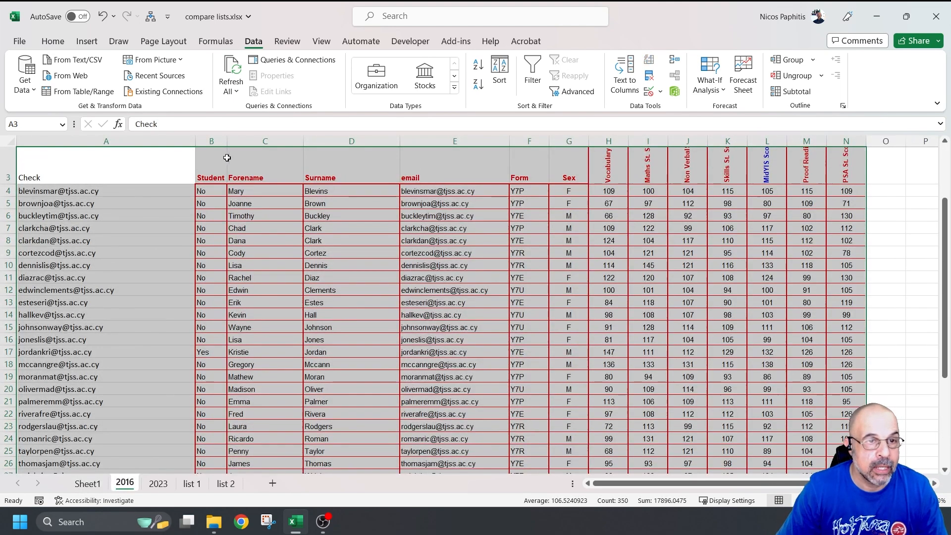
drag(245, 190, 456, 440)
key(ctrl+c)
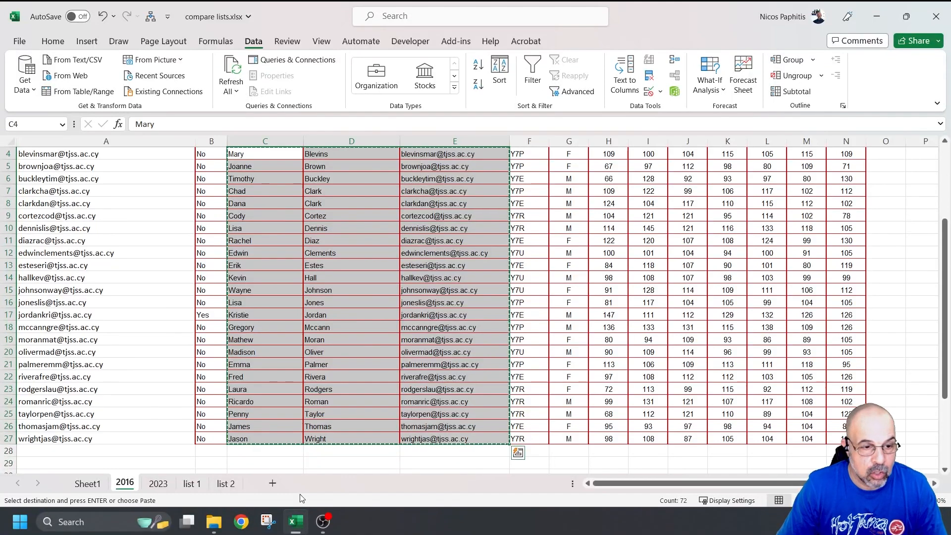
click(83, 483)
key(ctrl+v)
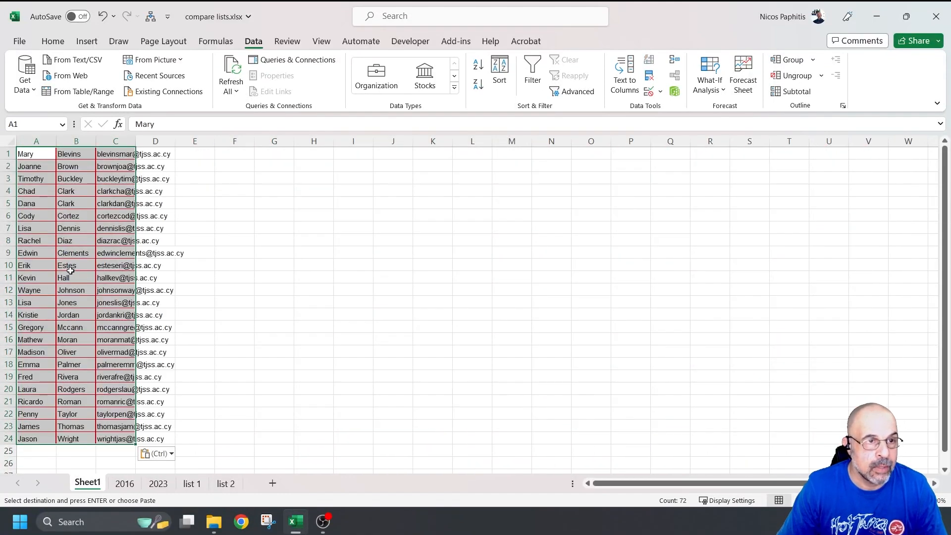
double_click(136, 141)
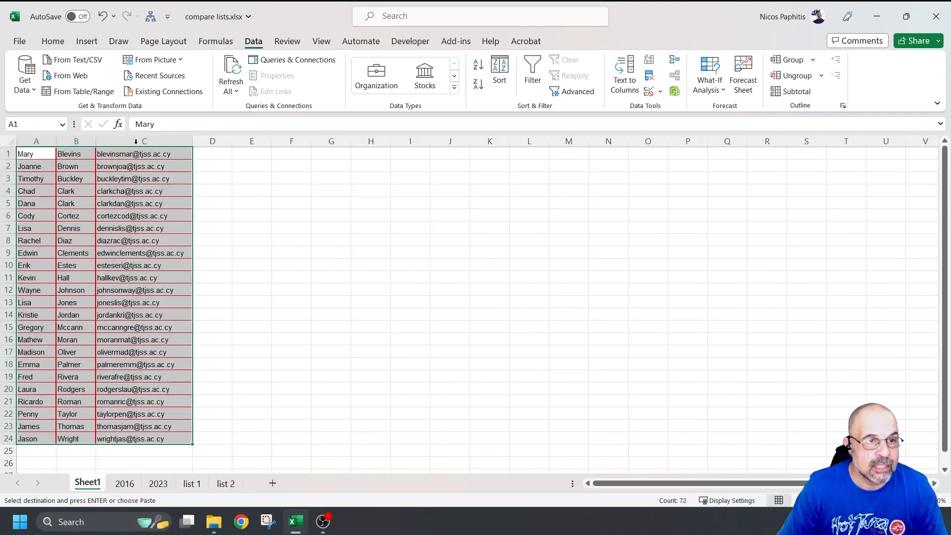
Step: Insert a header row and label A1:C1 first, last and email
right_click(6, 154)
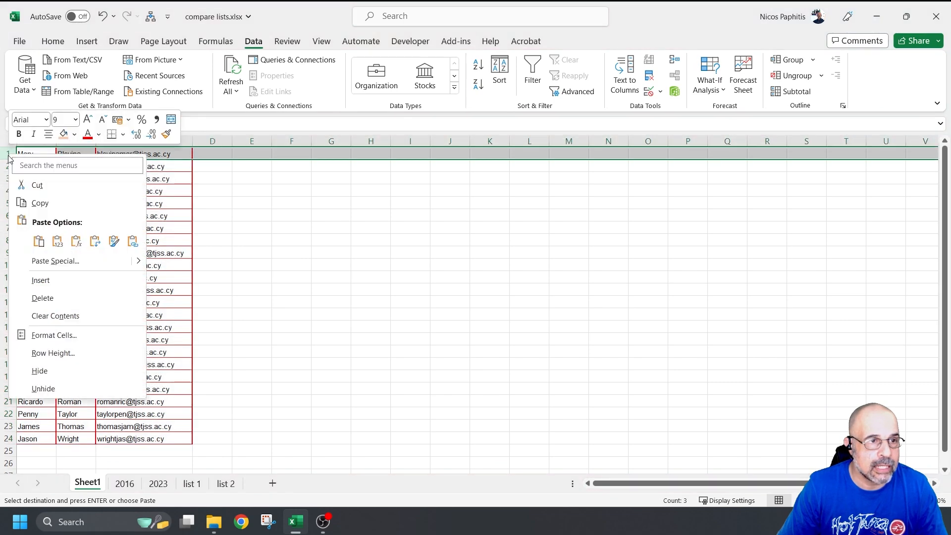
click(47, 277)
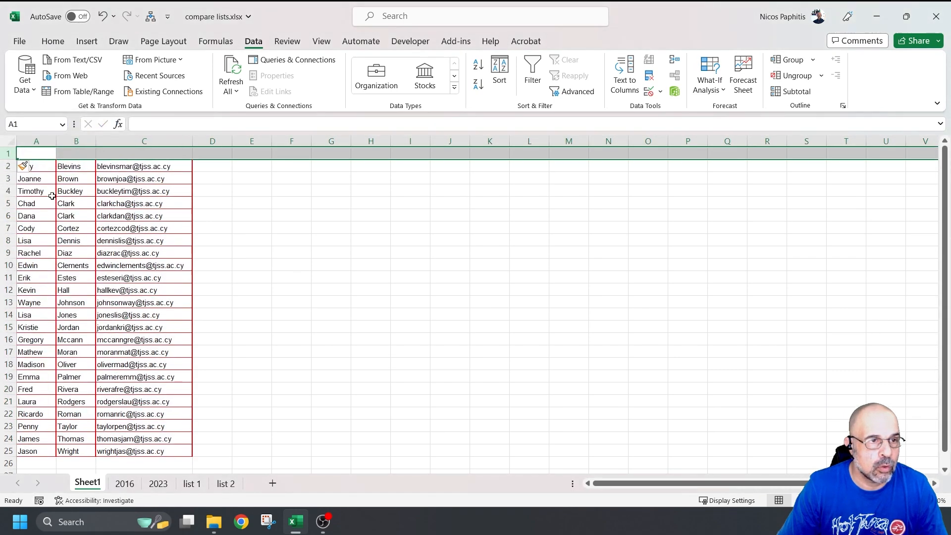
click(41, 155)
text(first)
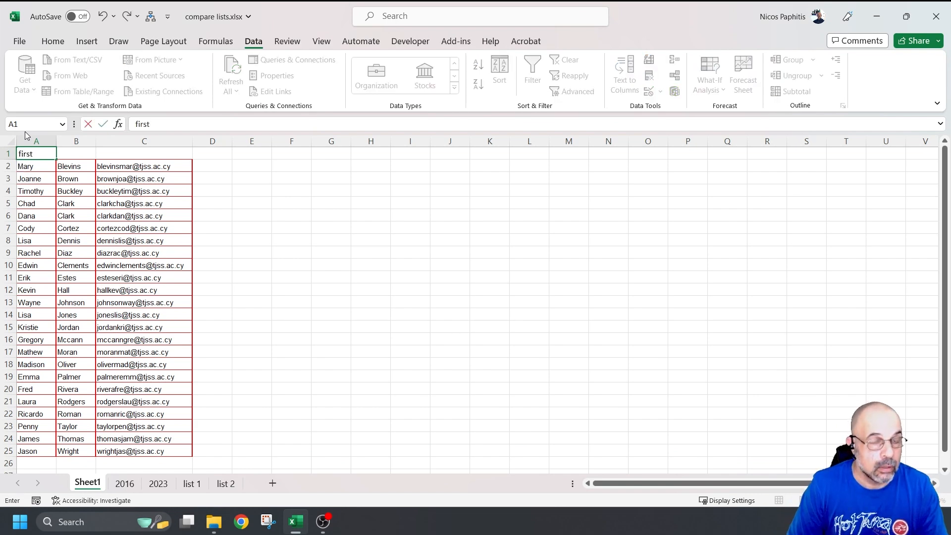
key(Tab)
text(la)
key(Tab)
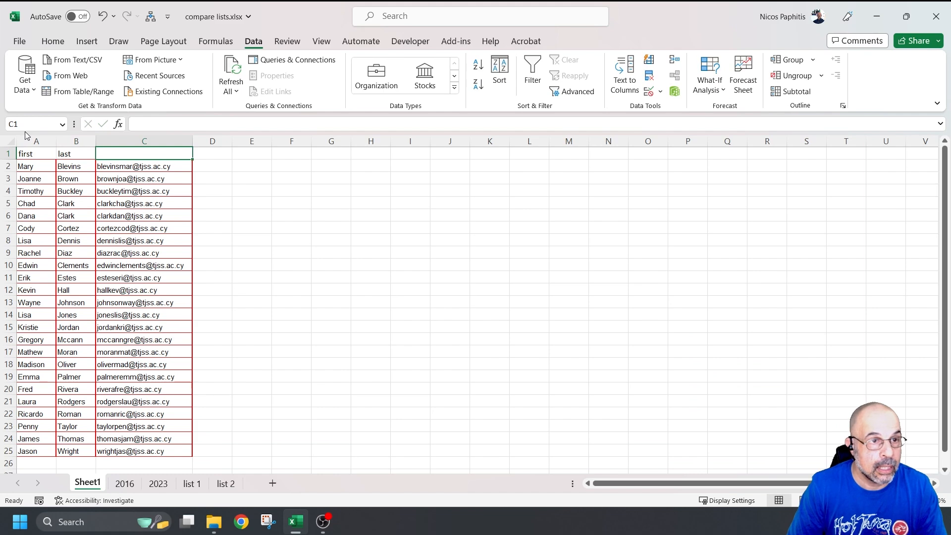
text(email)
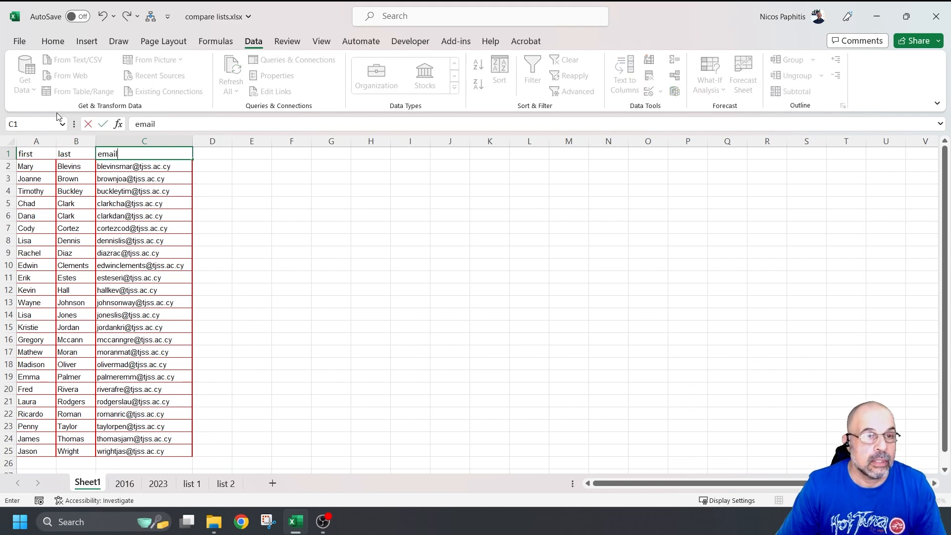
click(250, 203)
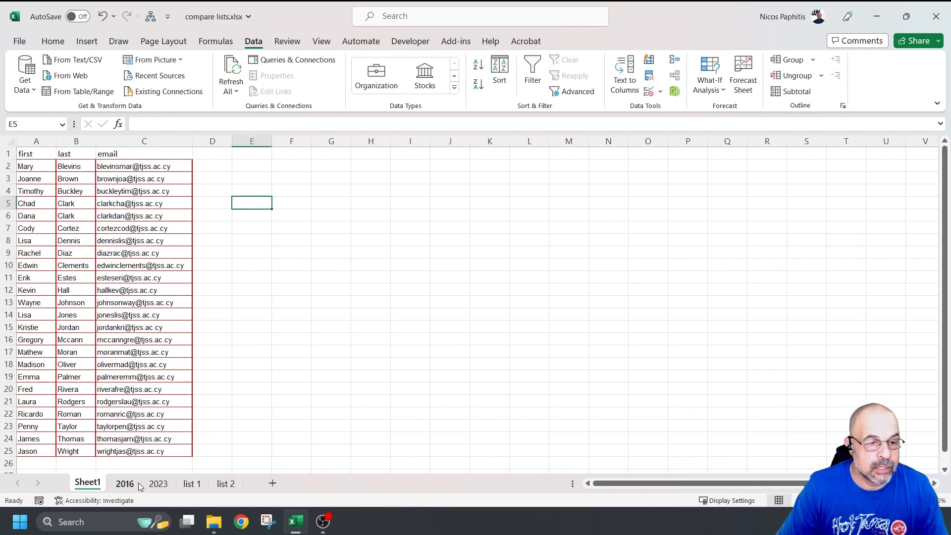
Step: Copy the 2016 MidYIS scores from column L and paste them into Sheet1 at D1
click(157, 484)
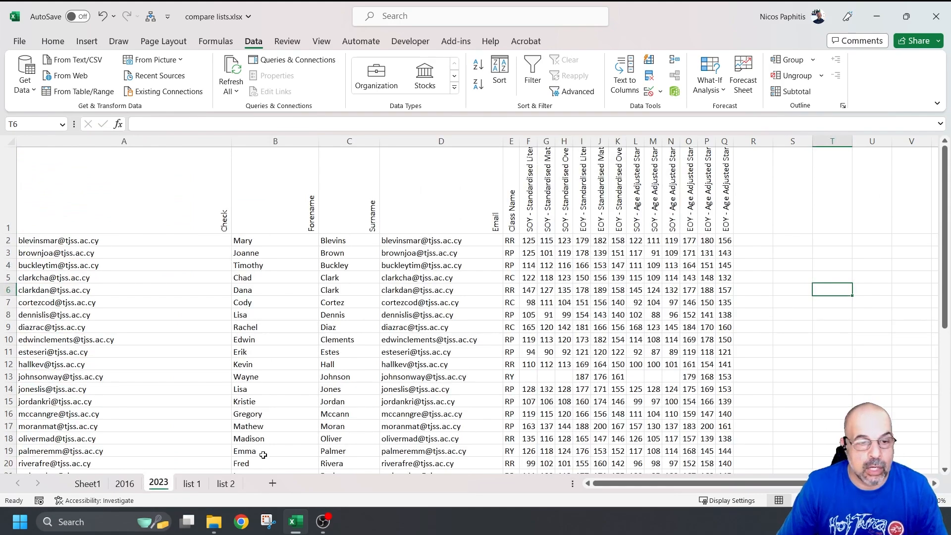
click(124, 484)
key(ctrl+q)
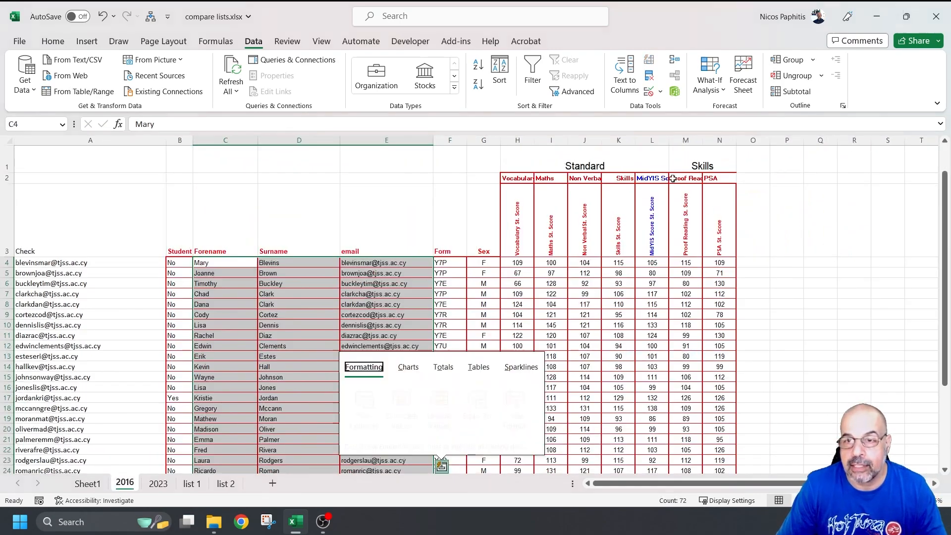
drag(652, 263, 642, 390)
key(ctrl+c)
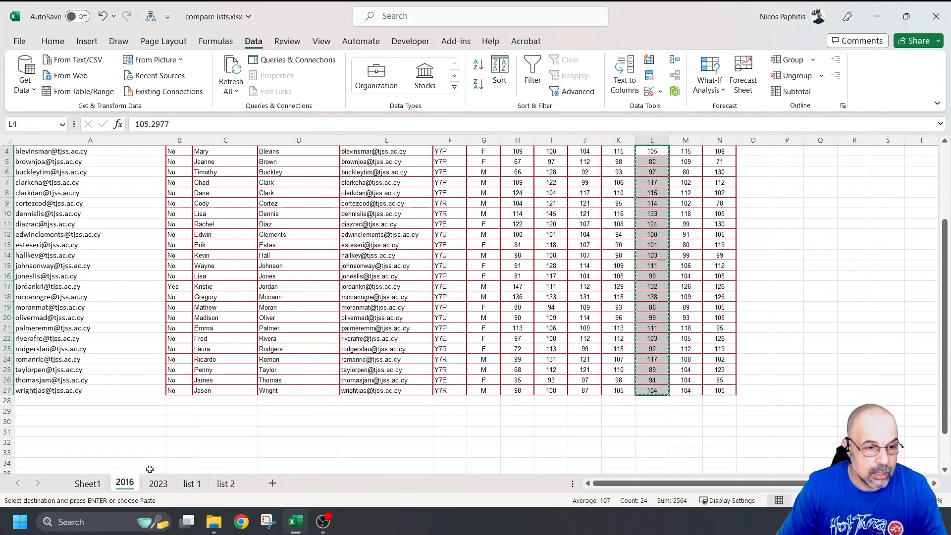
click(87, 483)
click(219, 165)
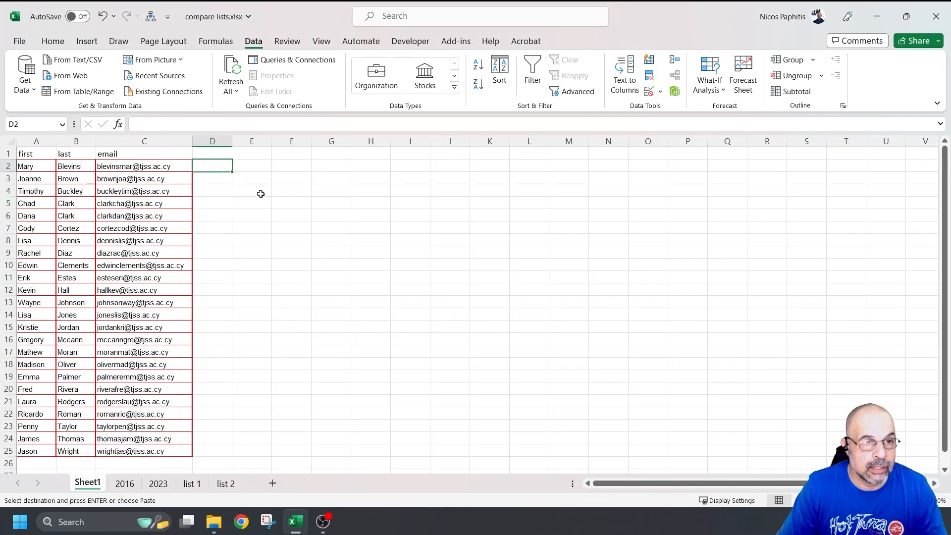
click(223, 154)
key(ctrl+v)
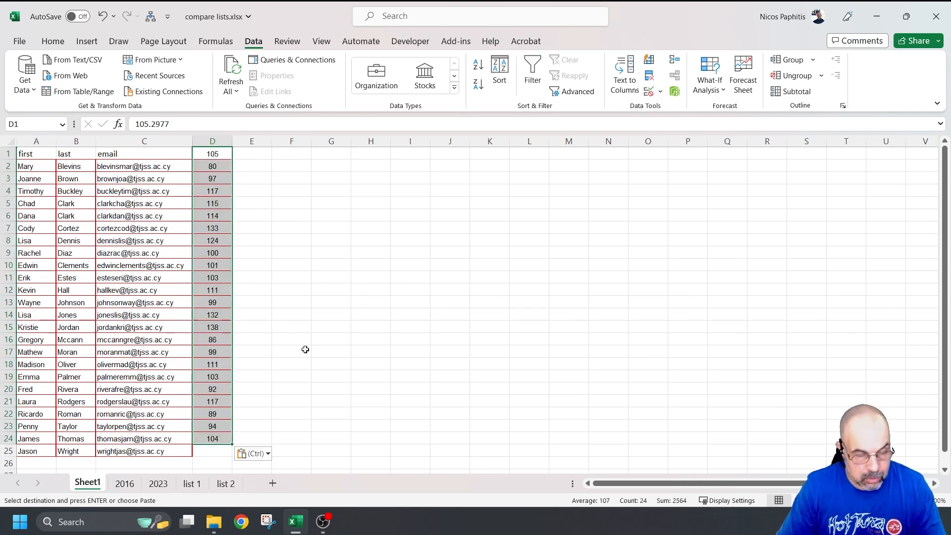
Step: Recopy column L with its MidYIS Score St. Score heading and paste into Sheet1 column D
click(130, 483)
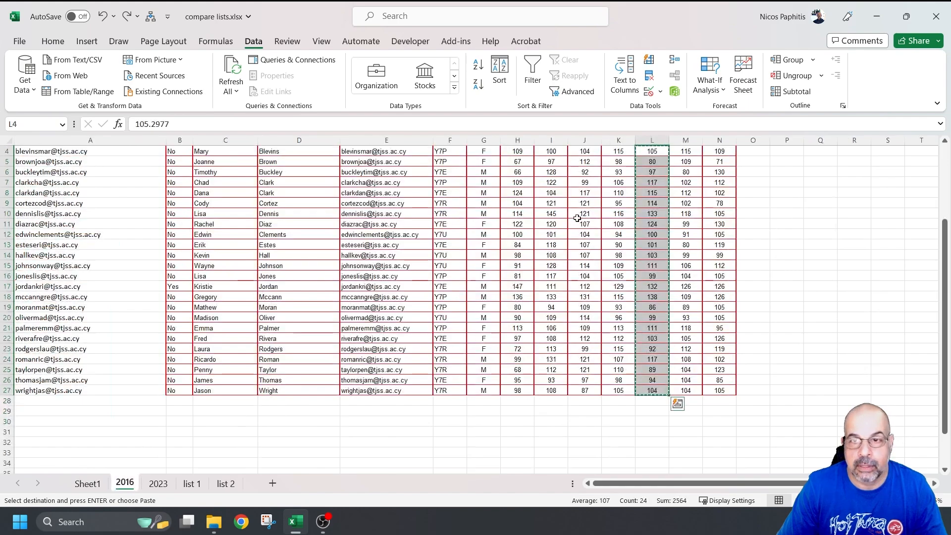
scroll(583, 200, up, 1)
drag(645, 248, 642, 391)
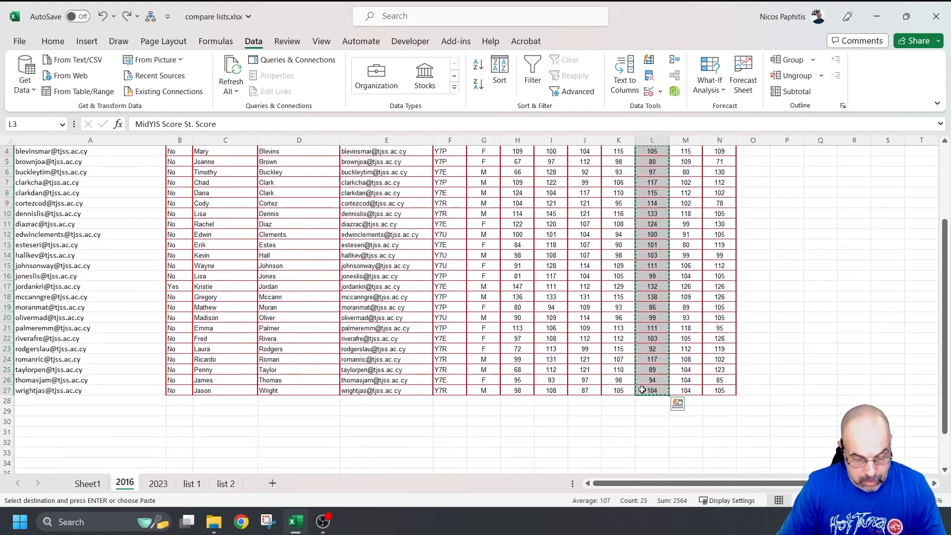
click(677, 403)
scroll(283, 405, up, 1)
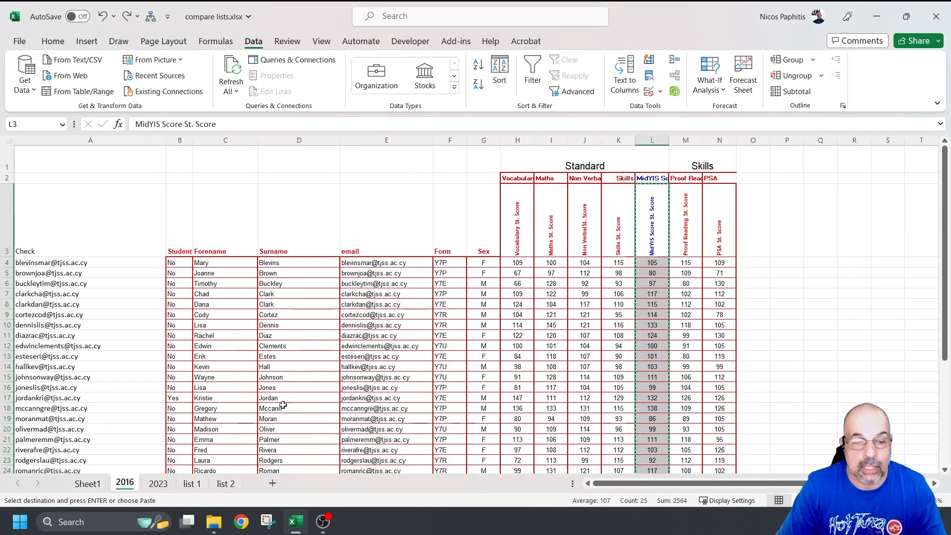
click(87, 483)
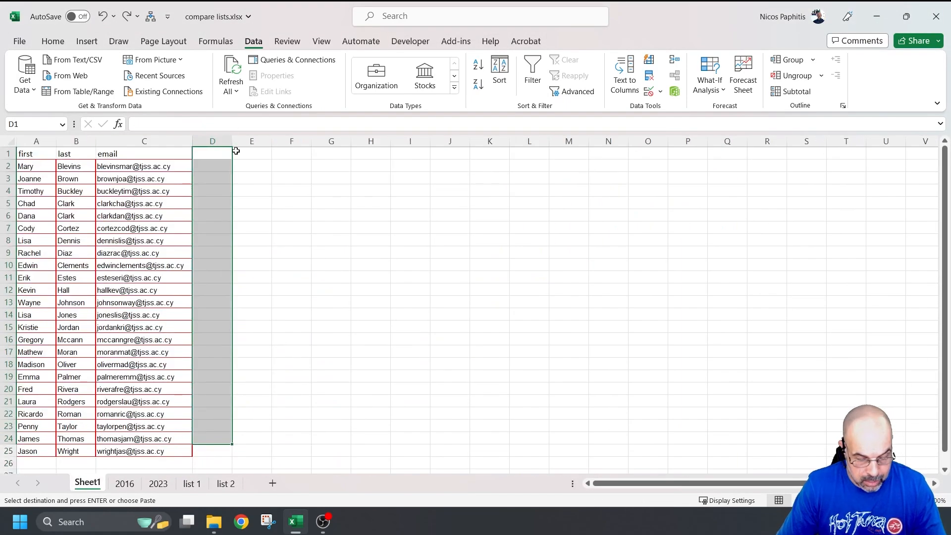
key(ctrl+v)
scroll(267, 204, down, 3)
scroll(267, 205, up, 1)
Step: Copy the twelve 2023 score columns F1:Q25 from the 2023 sheet
click(158, 484)
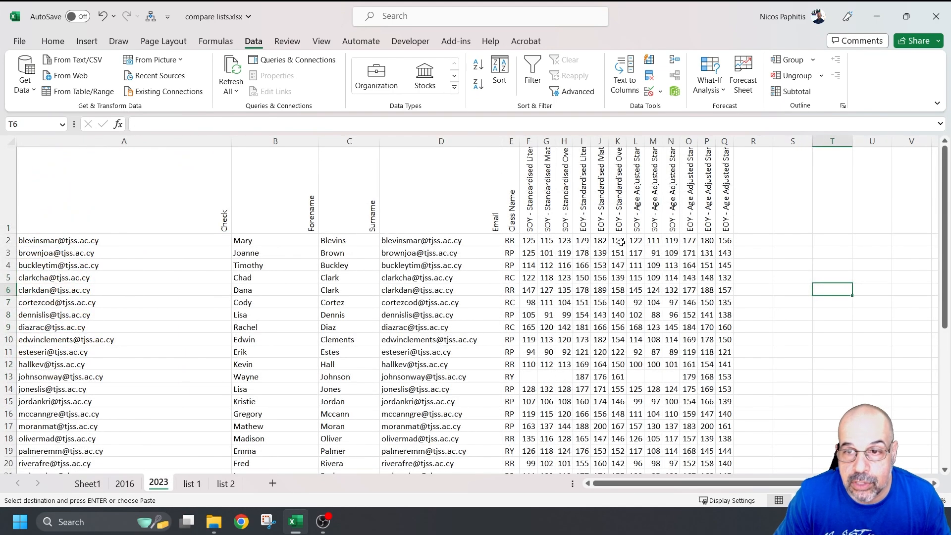
drag(618, 198, 685, 433)
scroll(523, 274, up, 1)
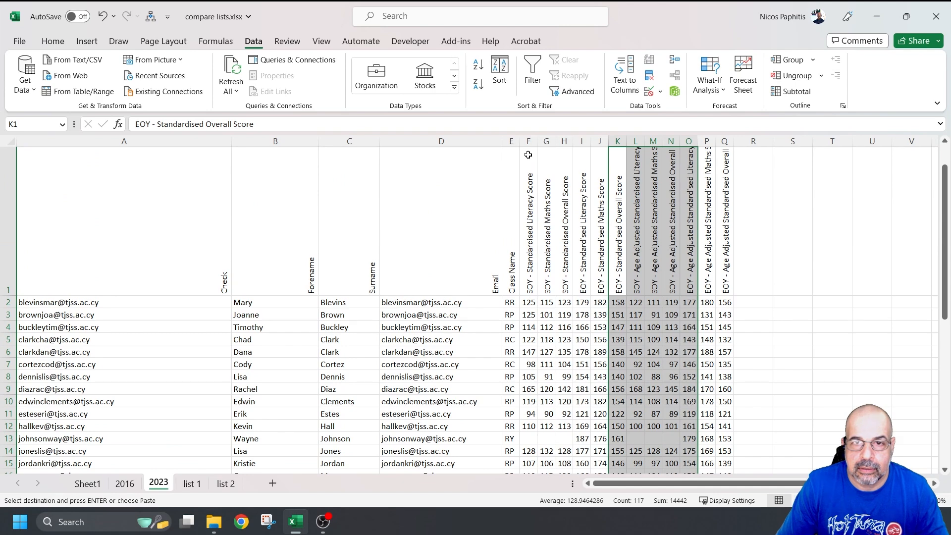
drag(528, 160, 717, 440)
key(ctrl+c)
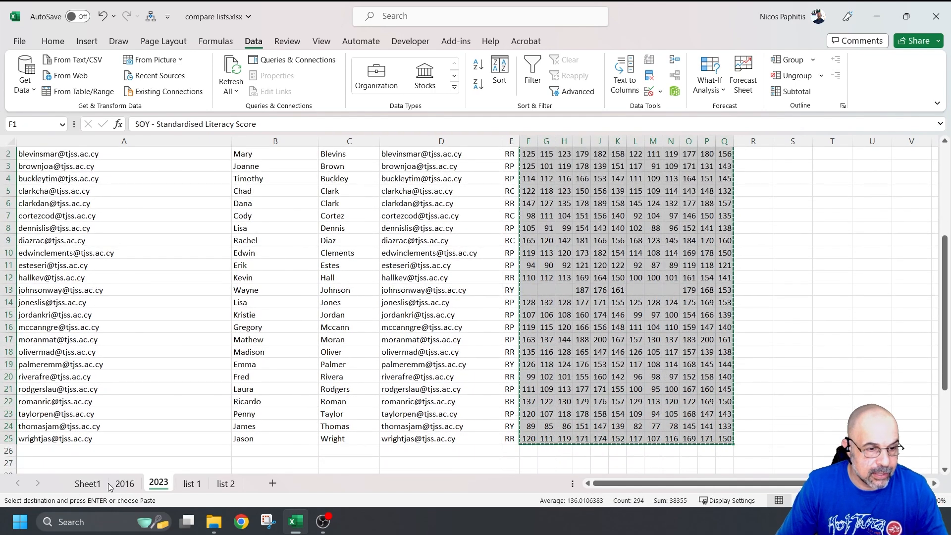
Step: Paste the 2023 scores into Sheet1 at E1 and auto-fit every column's width
click(99, 485)
scroll(365, 271, up, 2)
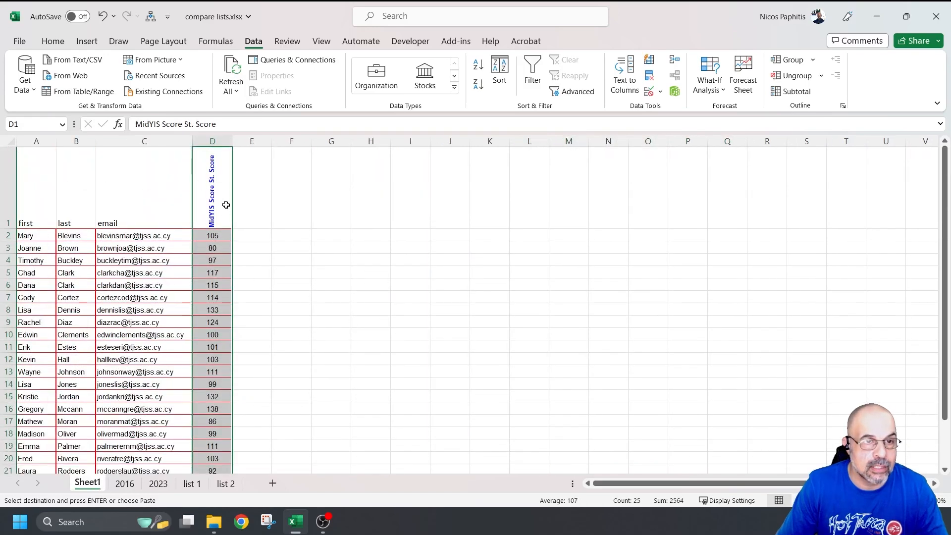
click(262, 208)
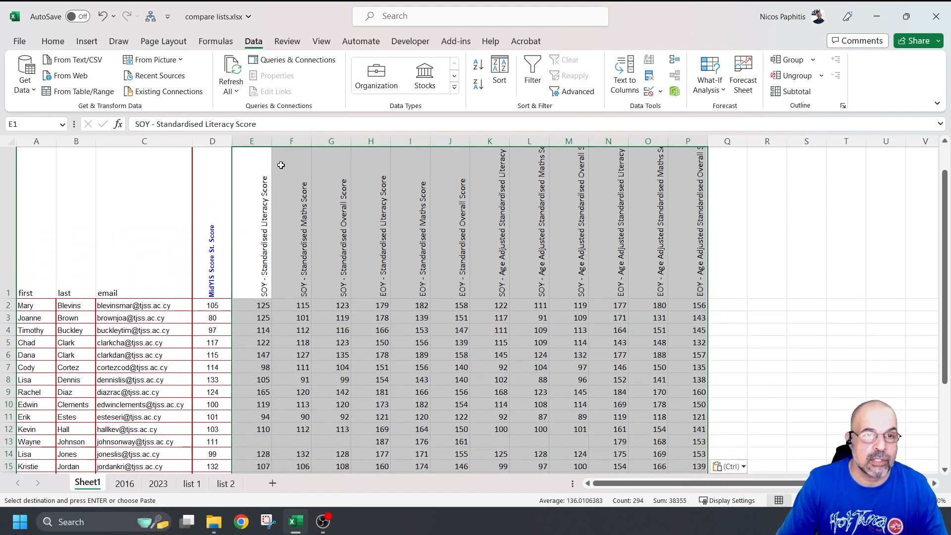
double_click(232, 140)
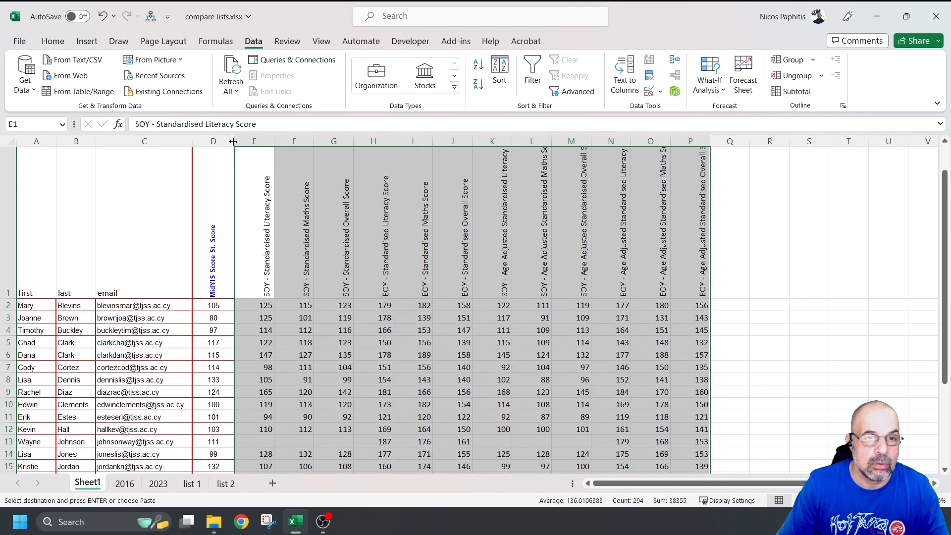
click(11, 139)
double_click(274, 141)
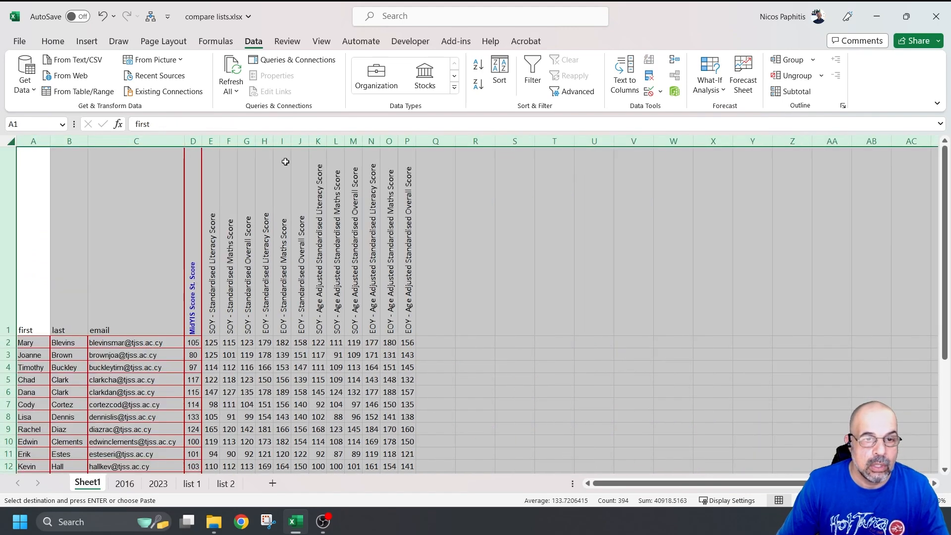
Step: Clear the whole-sheet selection and check the 2016 scores in column D
click(570, 297)
drag(575, 298, 577, 299)
scroll(476, 350, down, 6)
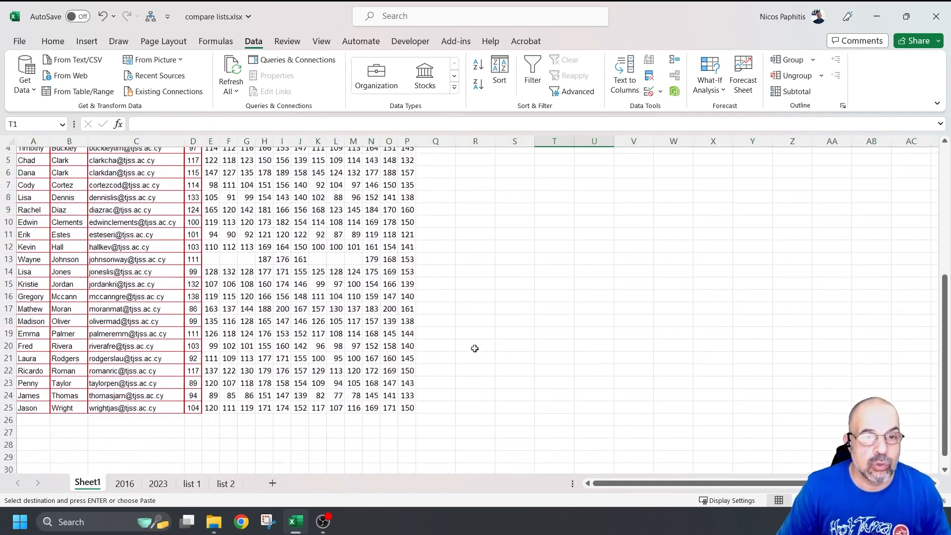
scroll(477, 348, up, 2)
scroll(478, 354, down, 1)
scroll(478, 359, up, 1)
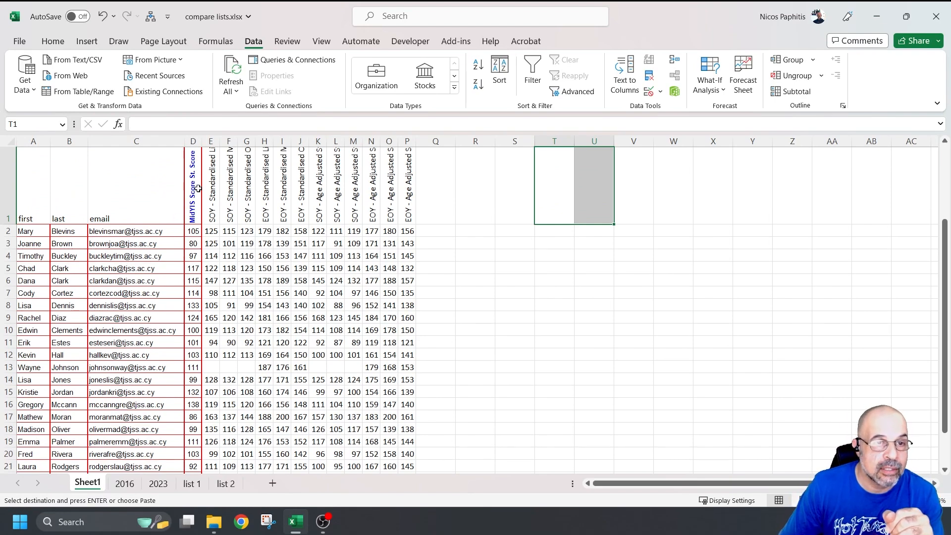
click(192, 142)
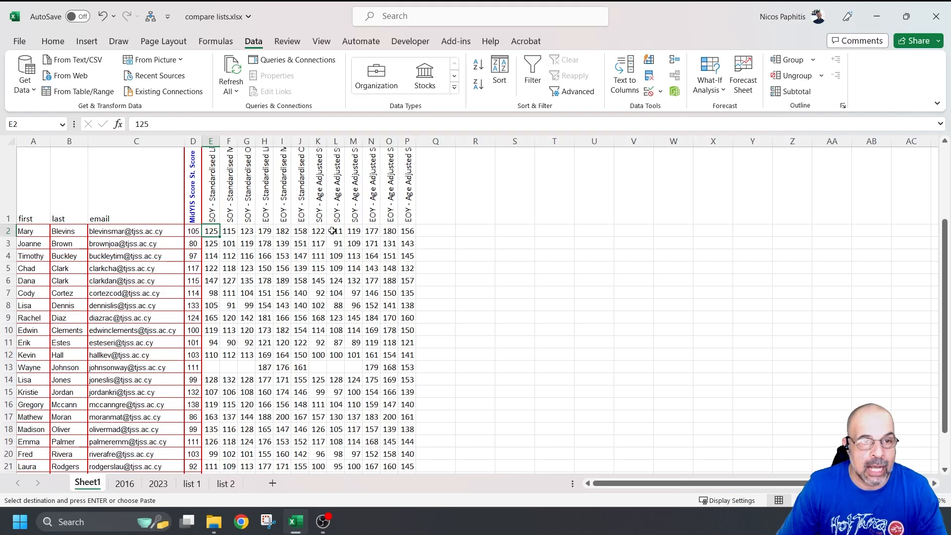
click(191, 229)
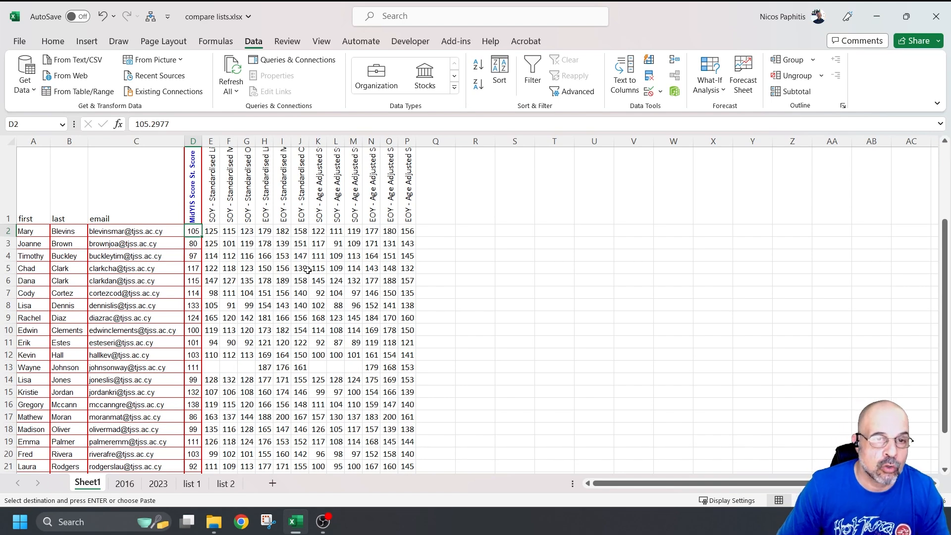
Step: Select the 2023 score block E2:P25
drag(211, 231, 409, 455)
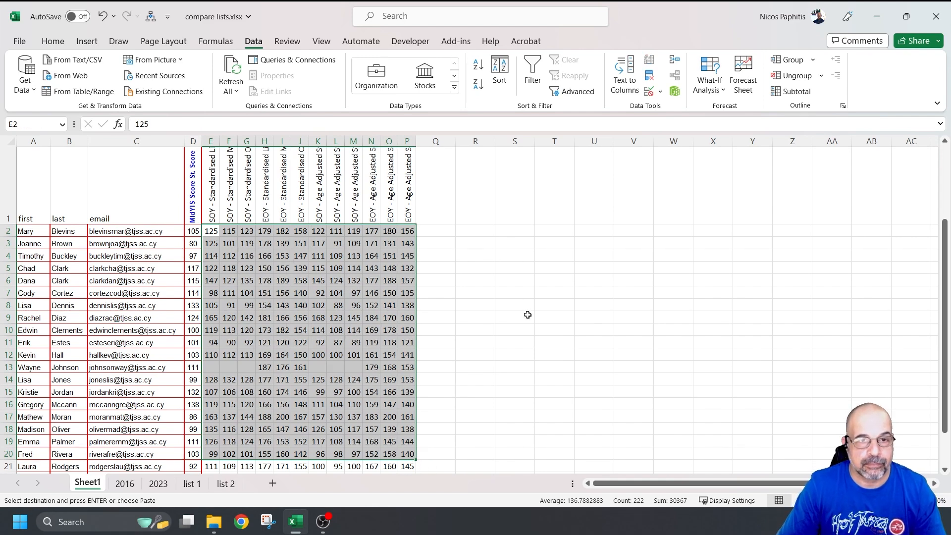
click(540, 365)
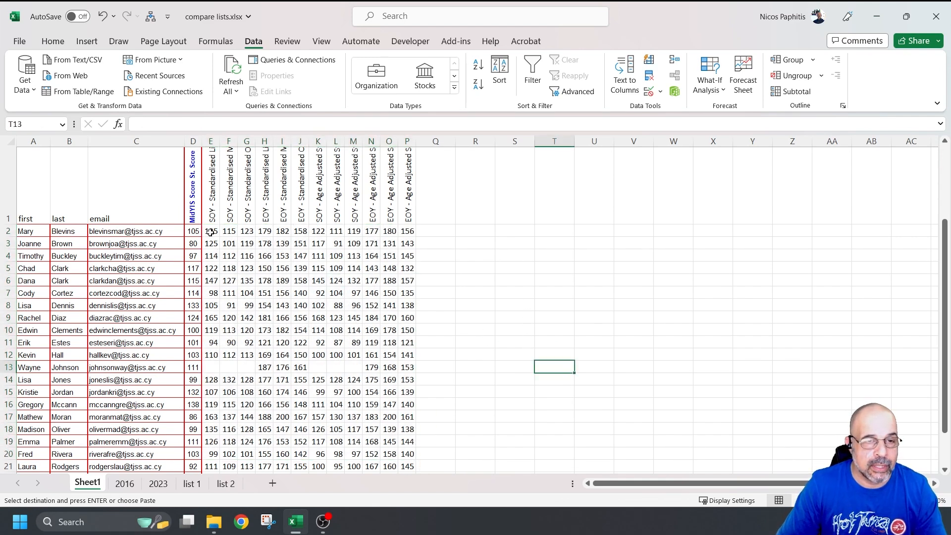
drag(209, 232, 425, 454)
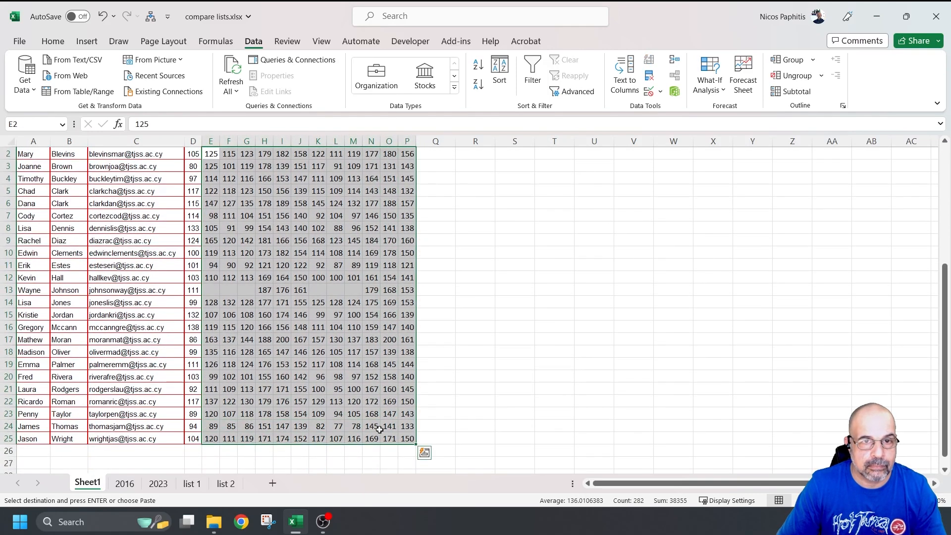
scroll(517, 294, up, 1)
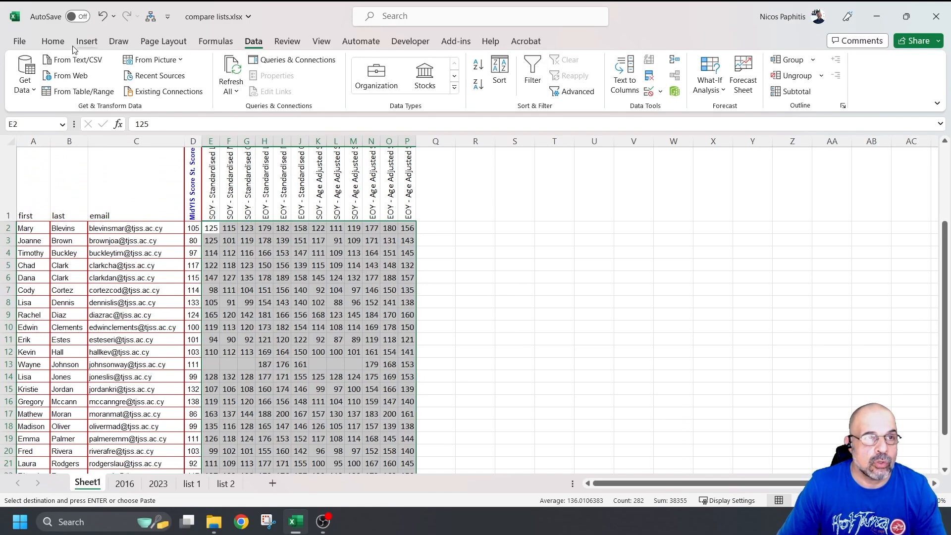
click(53, 41)
Step: Create a new conditional formatting rule of type 'Use a formula to determine which cells to format'
click(524, 93)
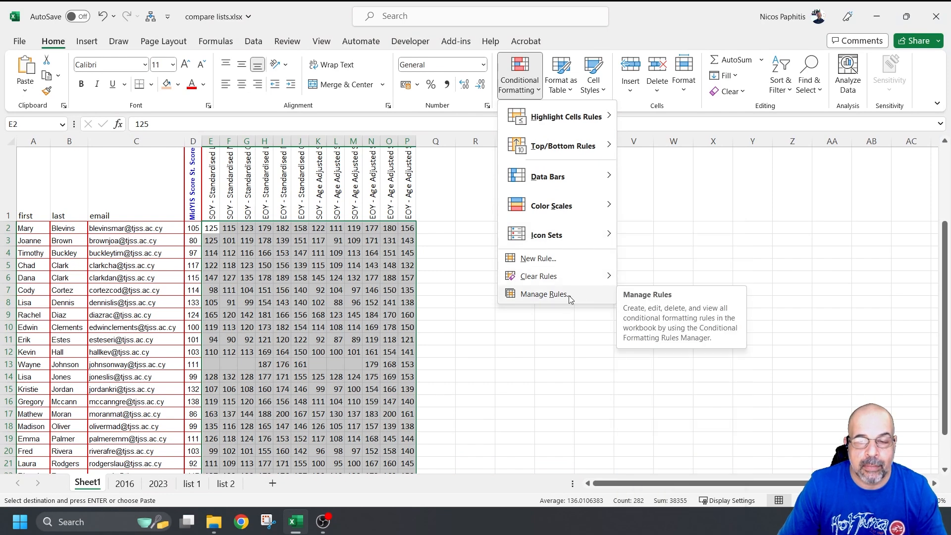
click(544, 294)
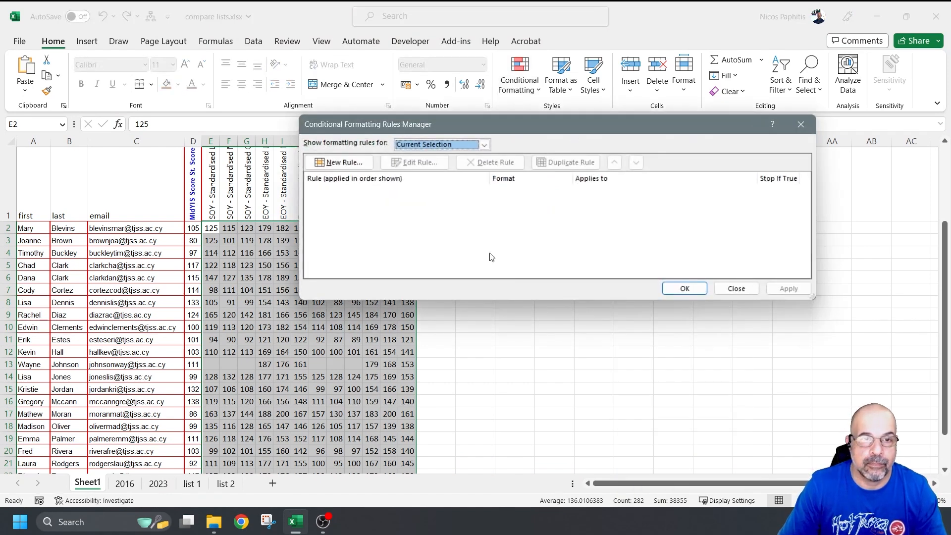
click(347, 162)
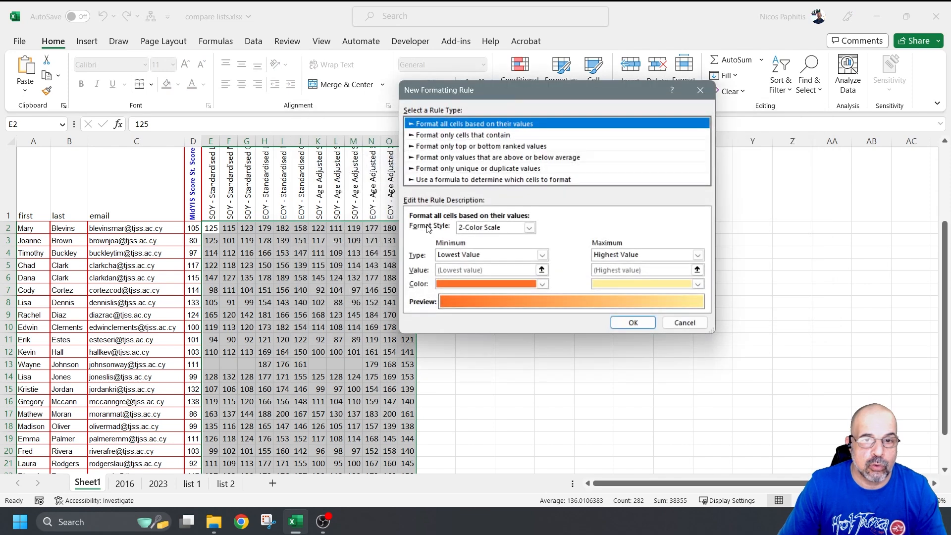
click(474, 181)
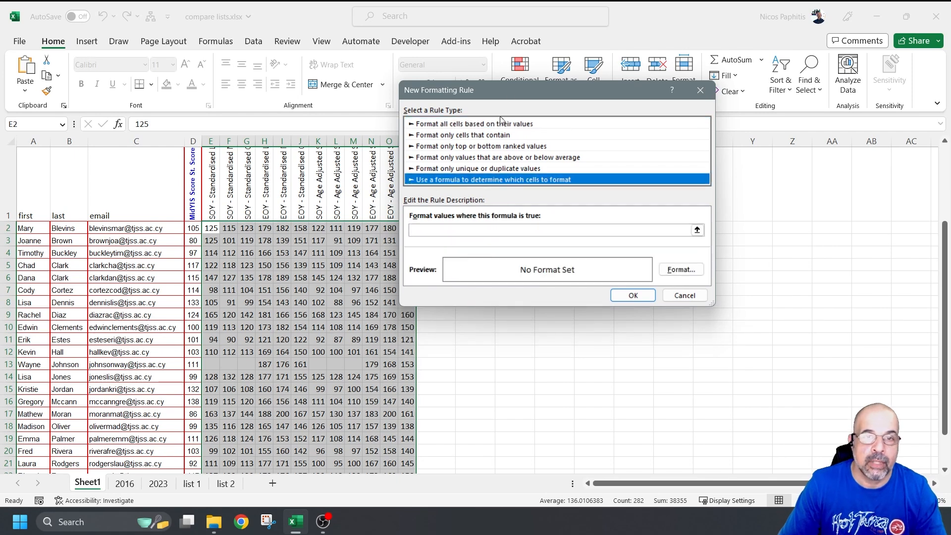
drag(513, 93, 545, 96)
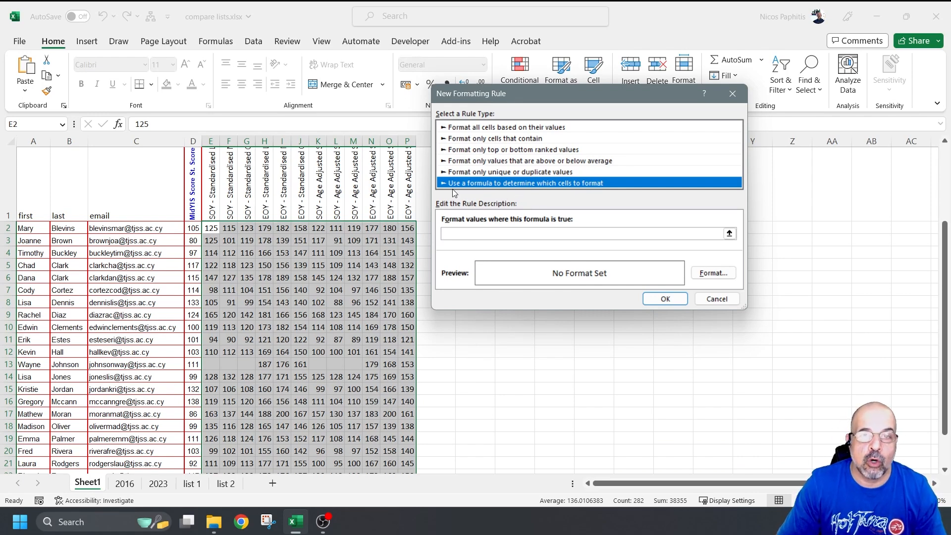
click(476, 234)
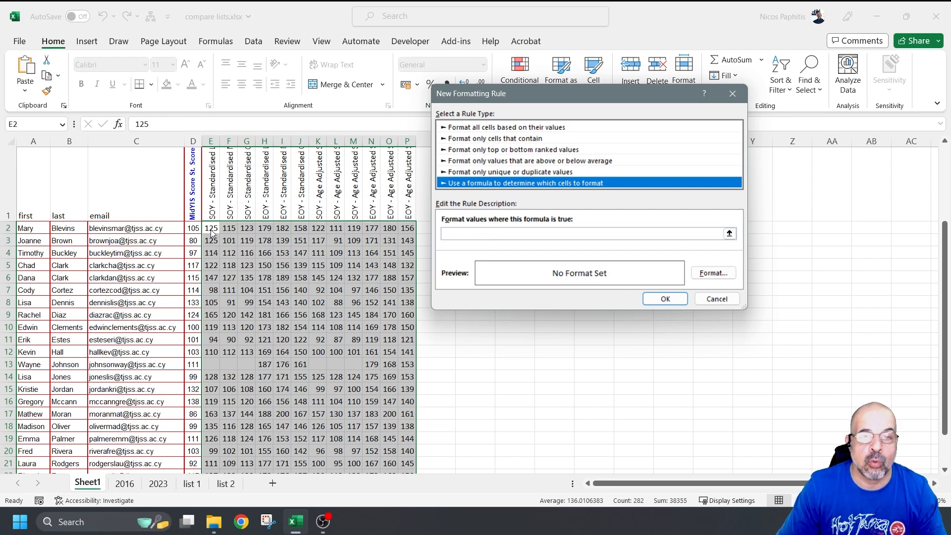
click(463, 235)
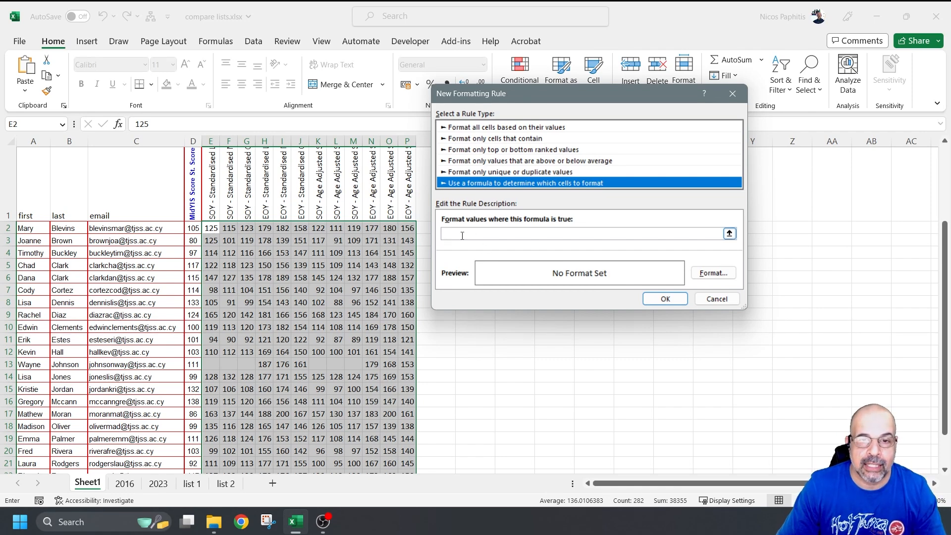
Step: Enter the rule formula =E2<$D2 with E2 relative and column D fixed
click(211, 229)
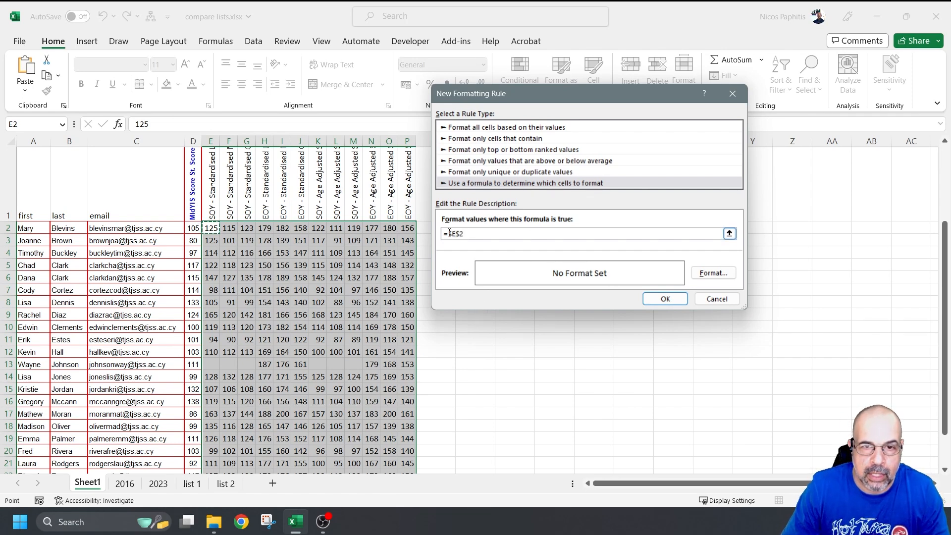
double_click(451, 233)
key(F4)
key(F4)
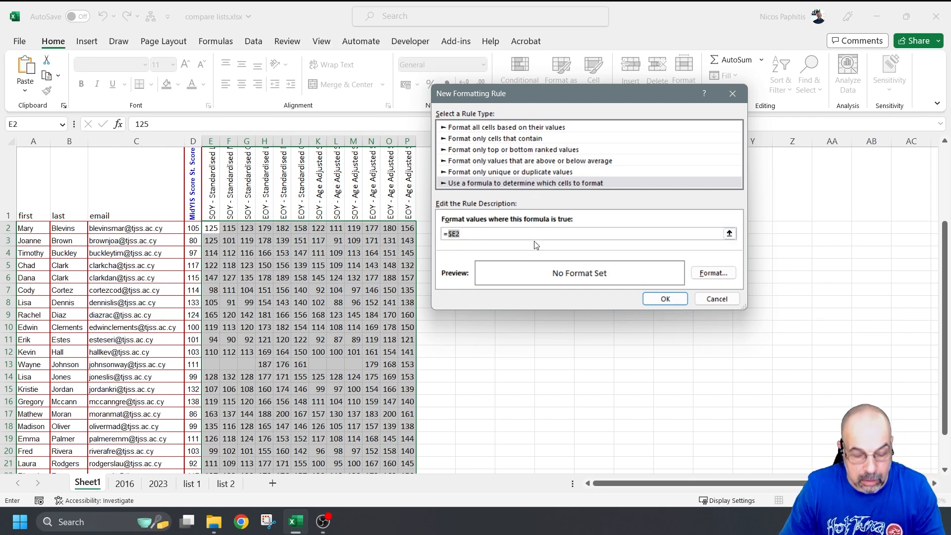
key(F4)
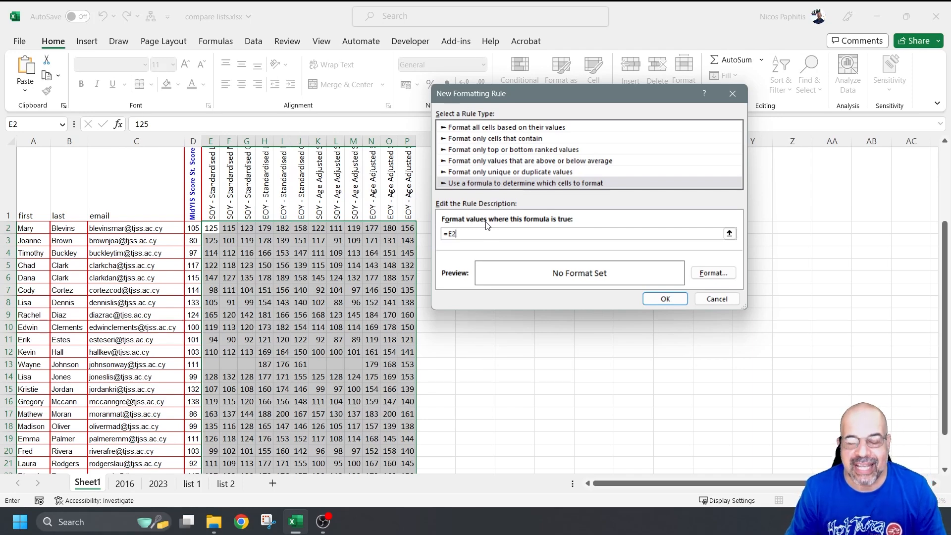
text(<)
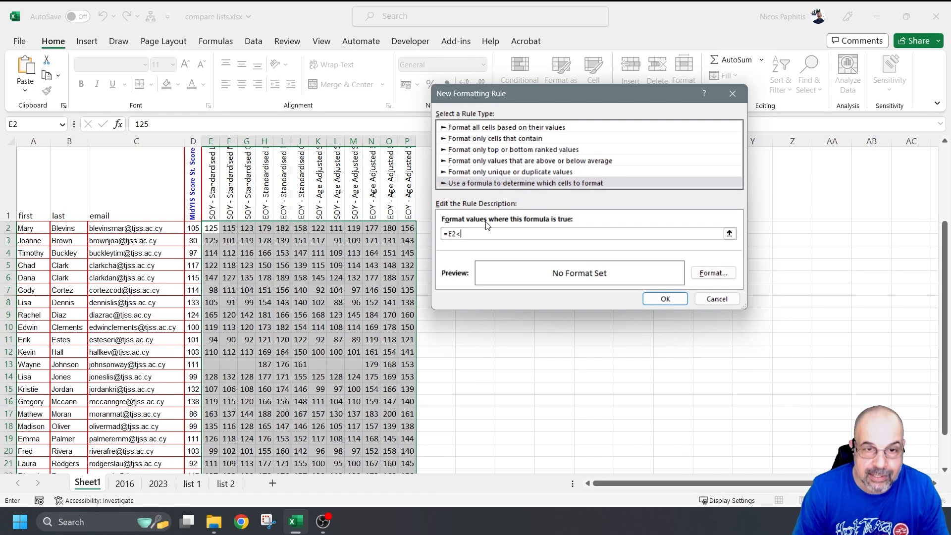
click(192, 229)
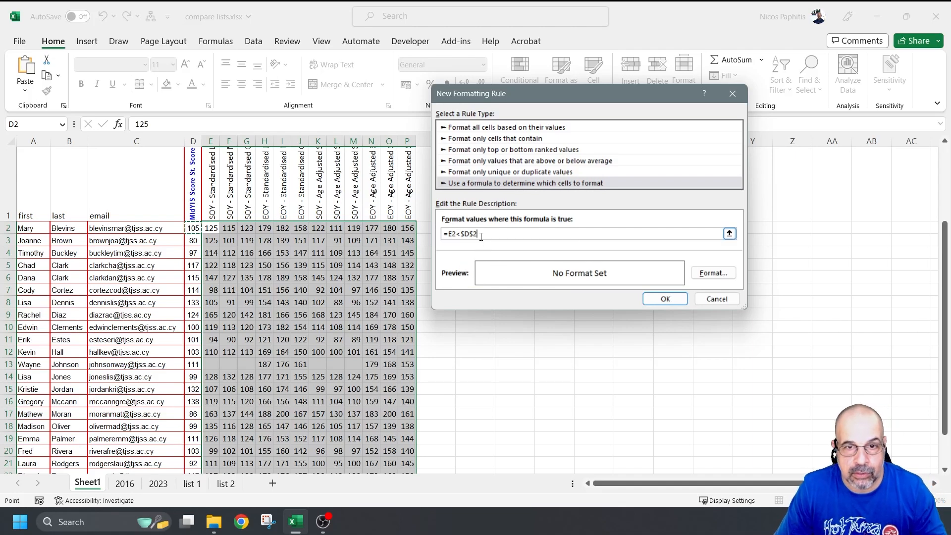
click(466, 232)
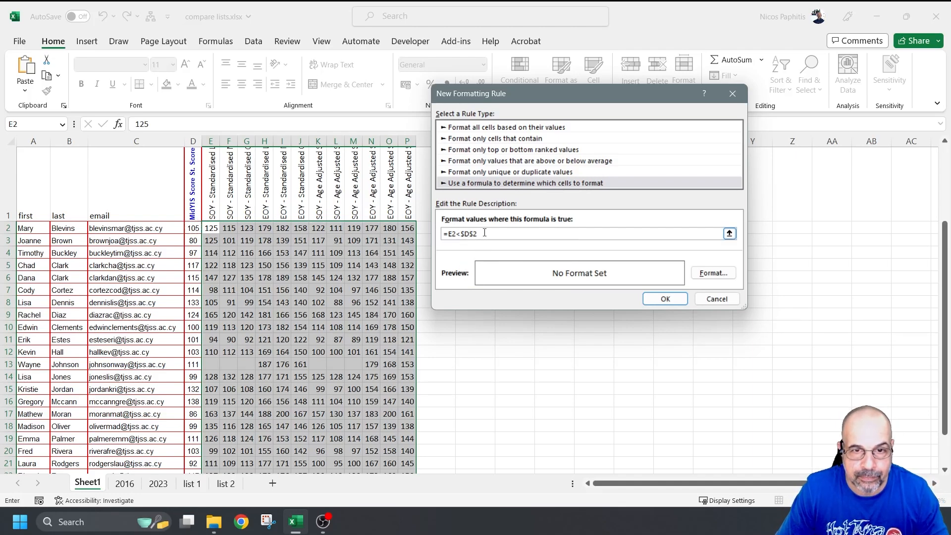
drag(460, 233, 478, 233)
key(F4)
key(F4)
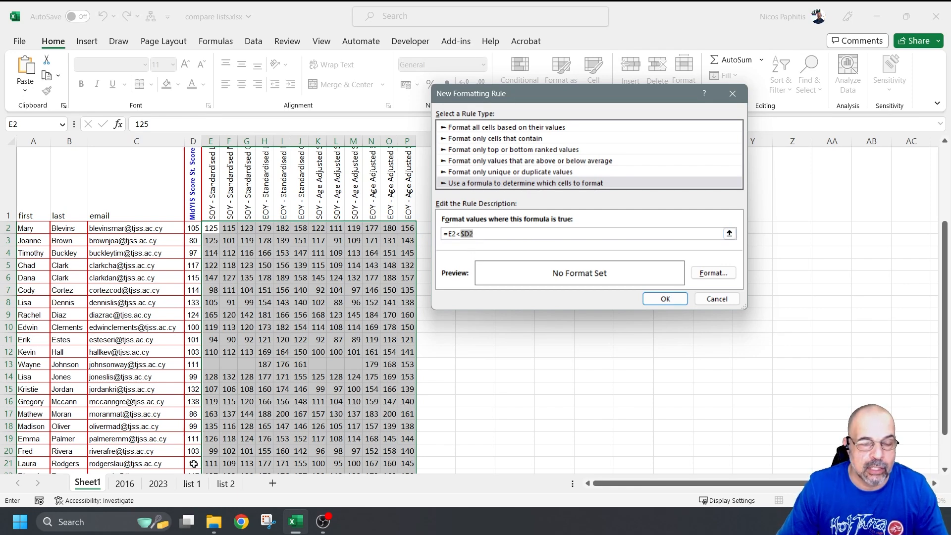
Step: Give the rule a light orange fill and apply it to $E$2:$P$25
click(713, 273)
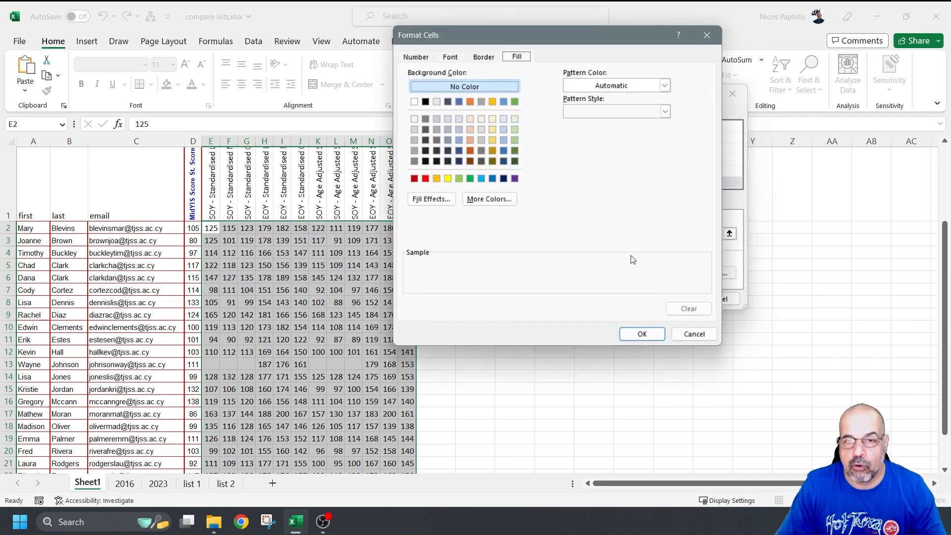
click(468, 142)
click(642, 334)
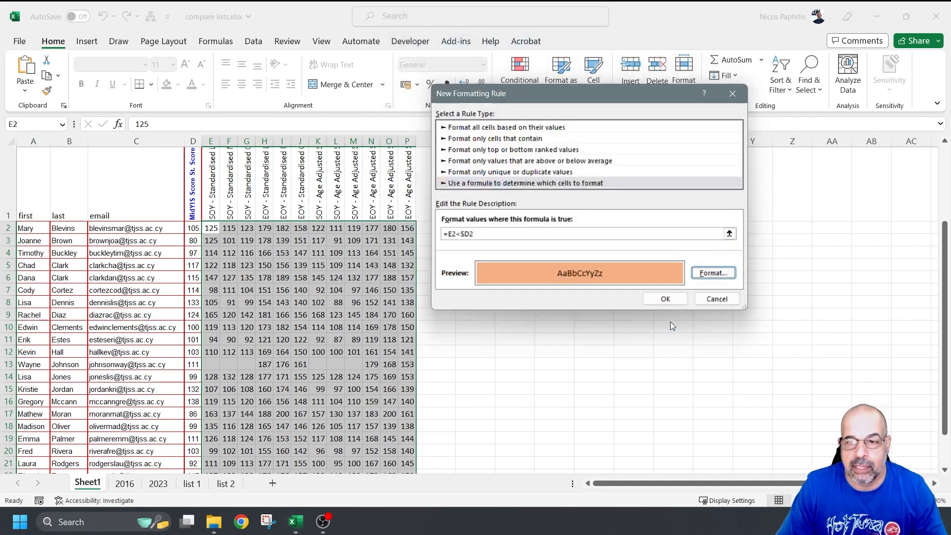
click(673, 298)
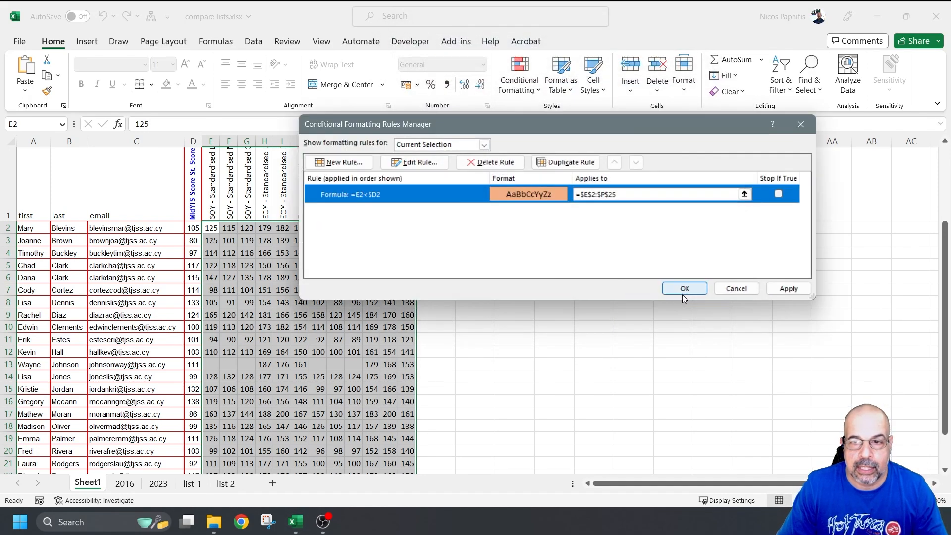
click(683, 293)
scroll(569, 281, down, 1)
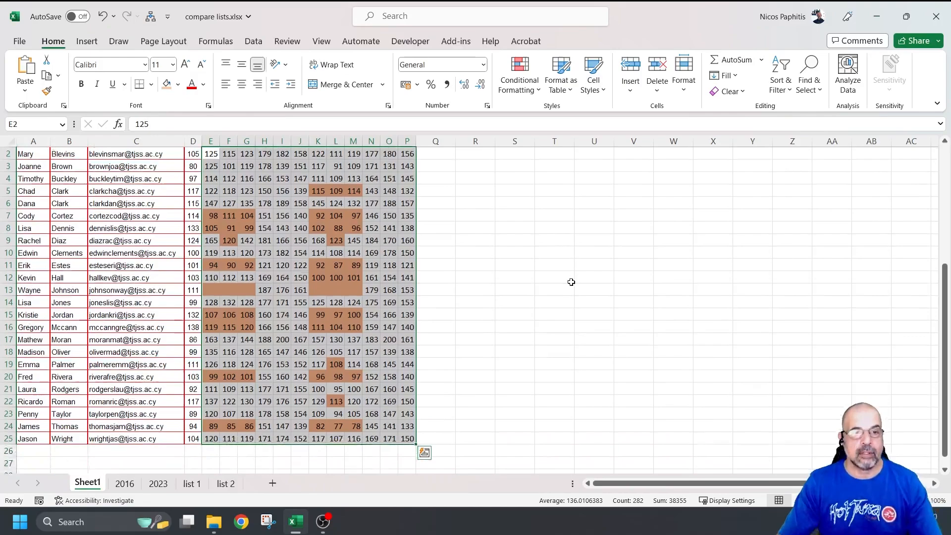
scroll(523, 256, up, 1)
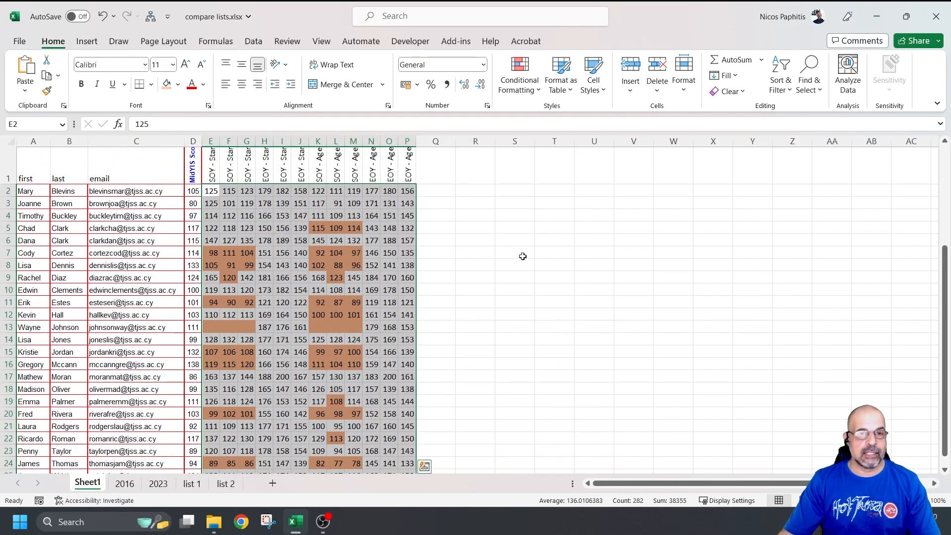
scroll(523, 256, down, 1)
scroll(517, 256, up, 2)
click(633, 259)
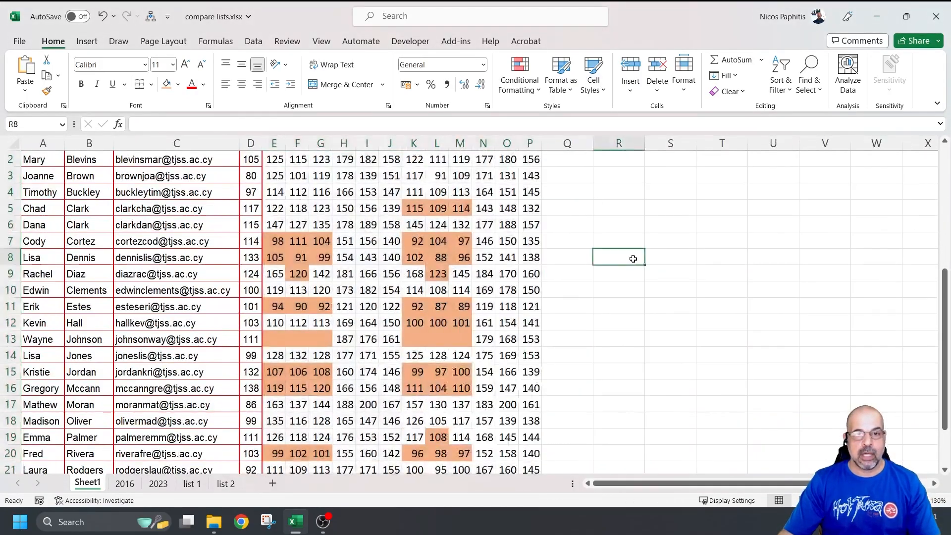
click(11, 208)
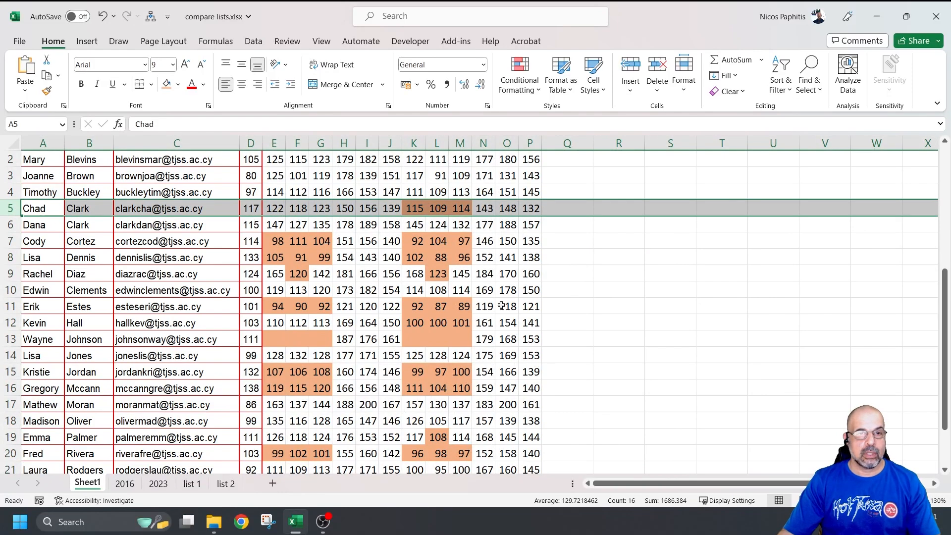
scroll(559, 238, up, 1)
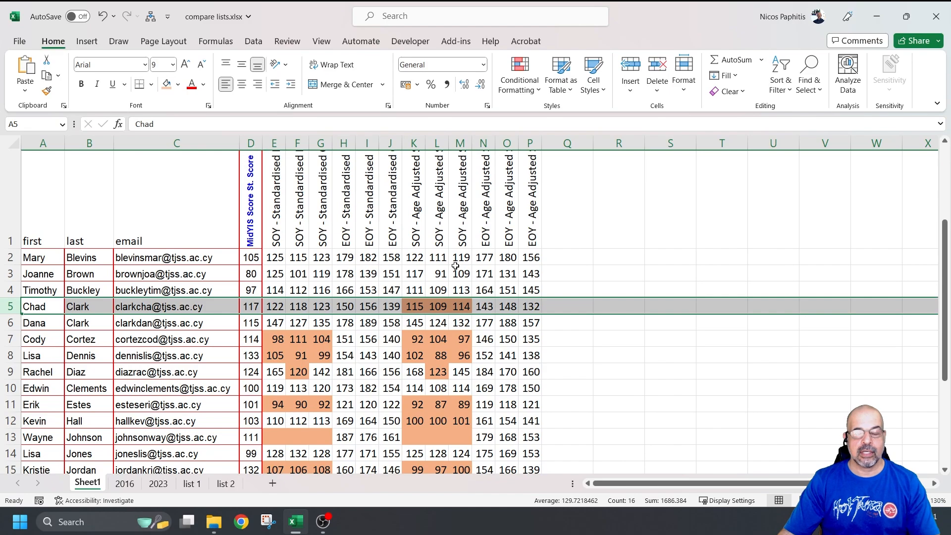
scroll(454, 258, down, 3)
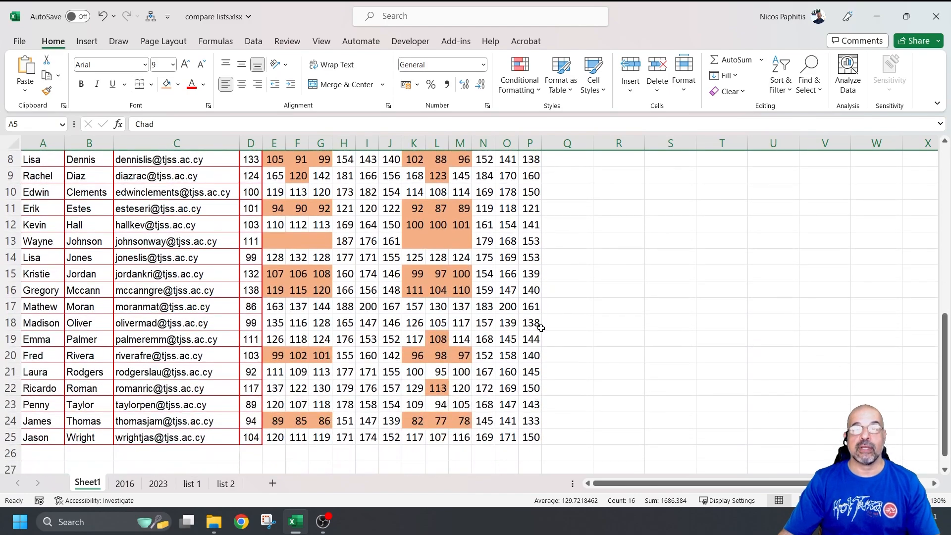
scroll(550, 317, up, 1)
scroll(552, 315, up, 2)
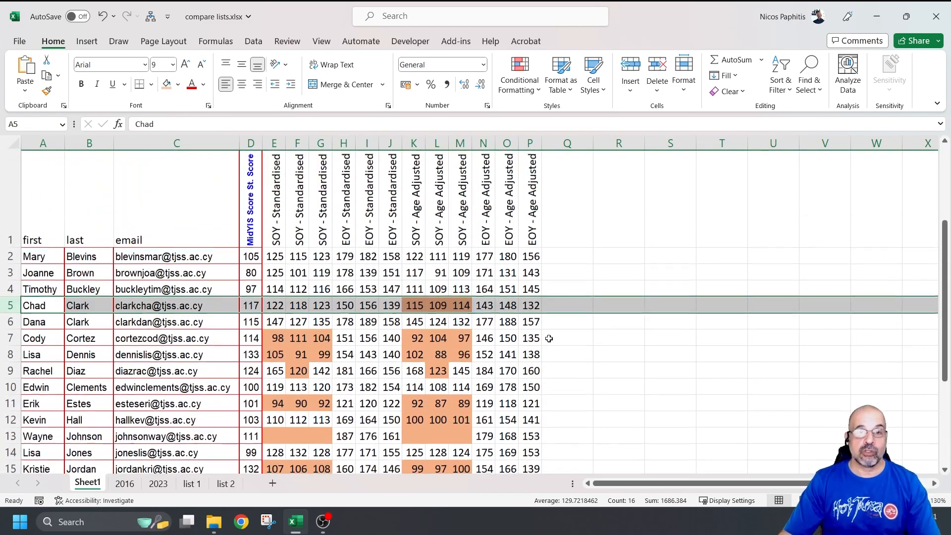
ctrl+scroll(549, 338, down, 2)
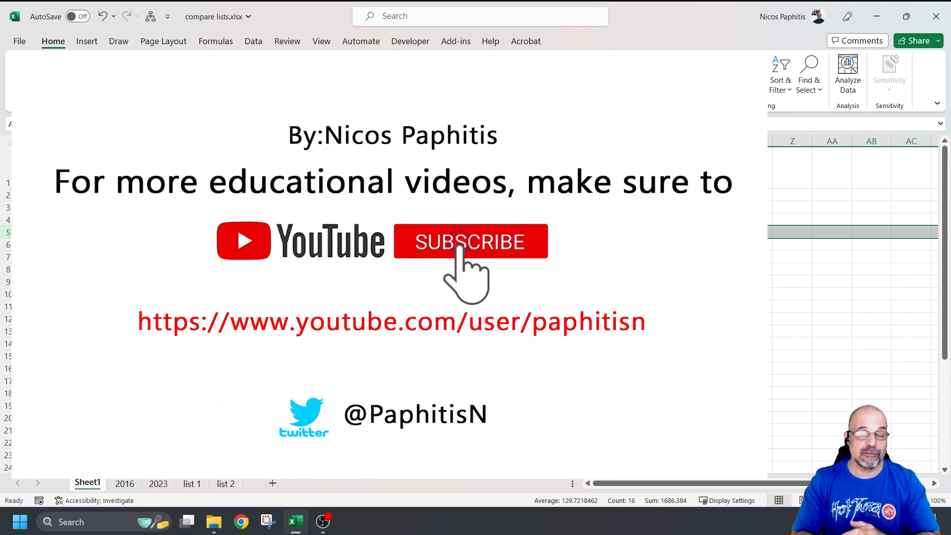
scroll(476, 307, down, 1)
scroll(476, 307, up, 2)
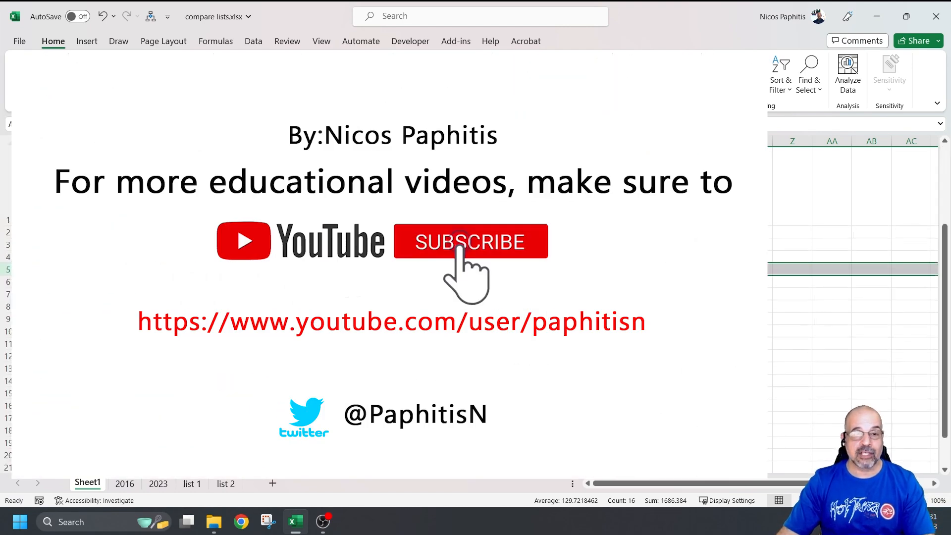